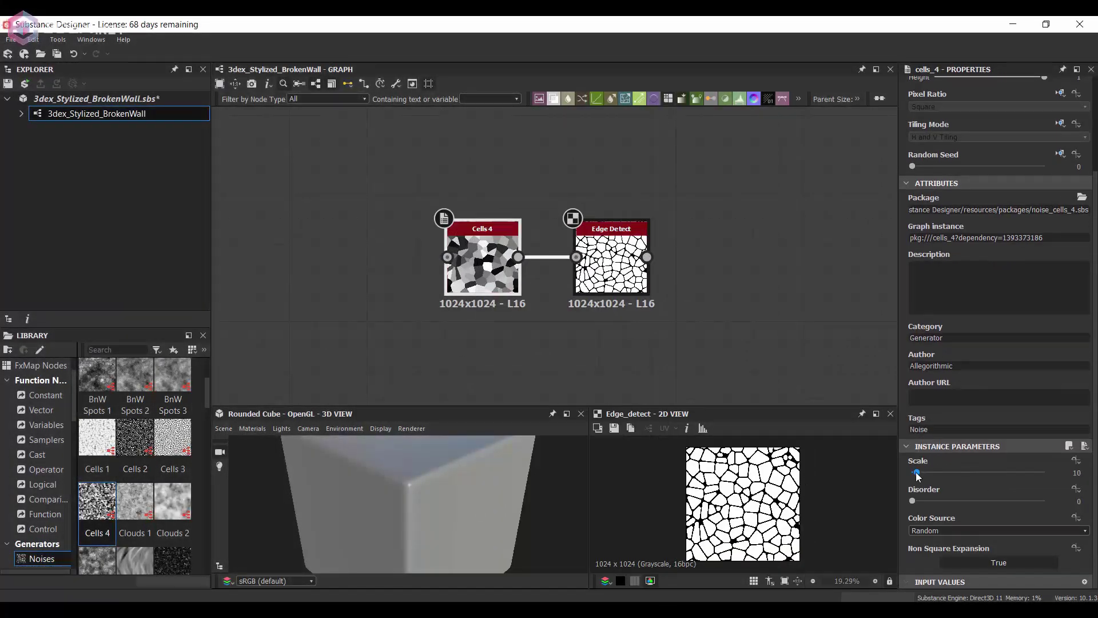
Add a Warp node after Edge Detect and drive it with a Perlin Noise node at scale 9
middle_click_drag(699, 301, 655, 278)
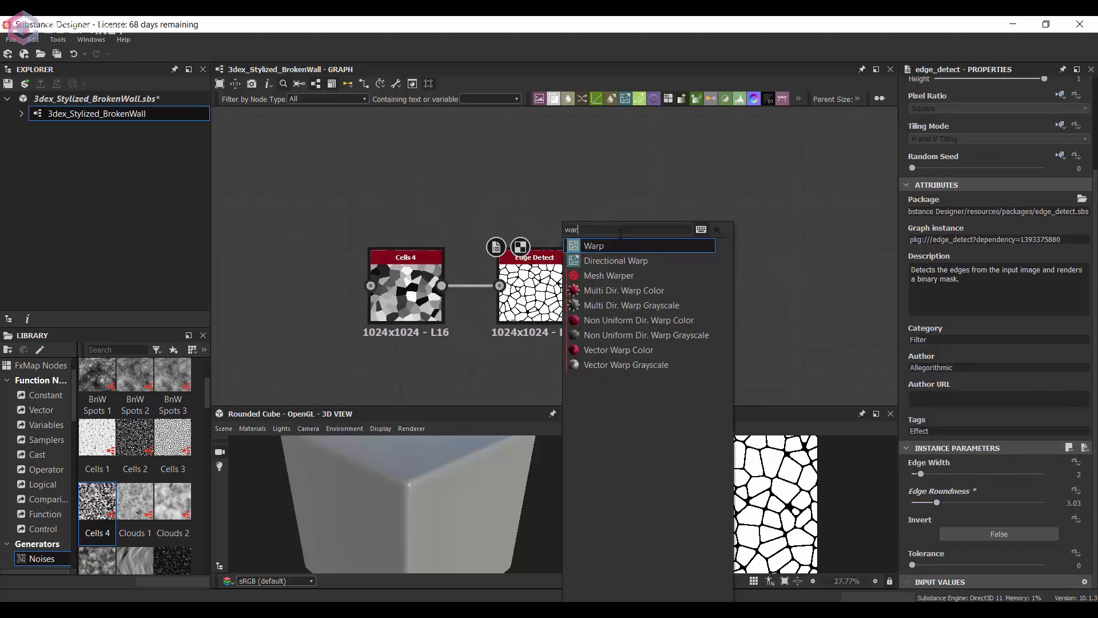
key("Return")
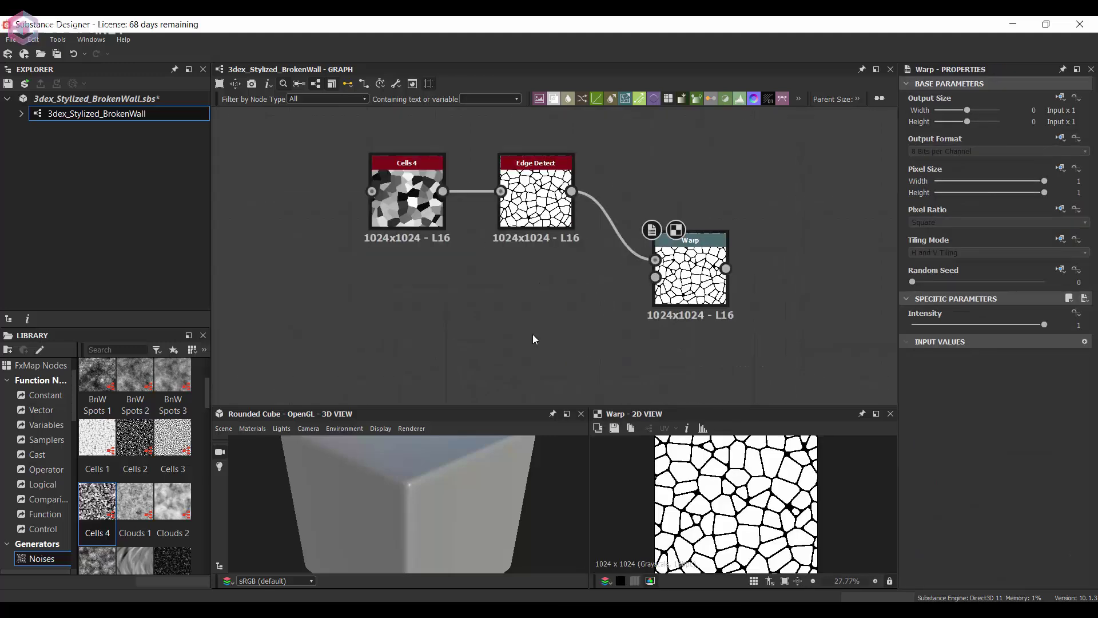
key("space")
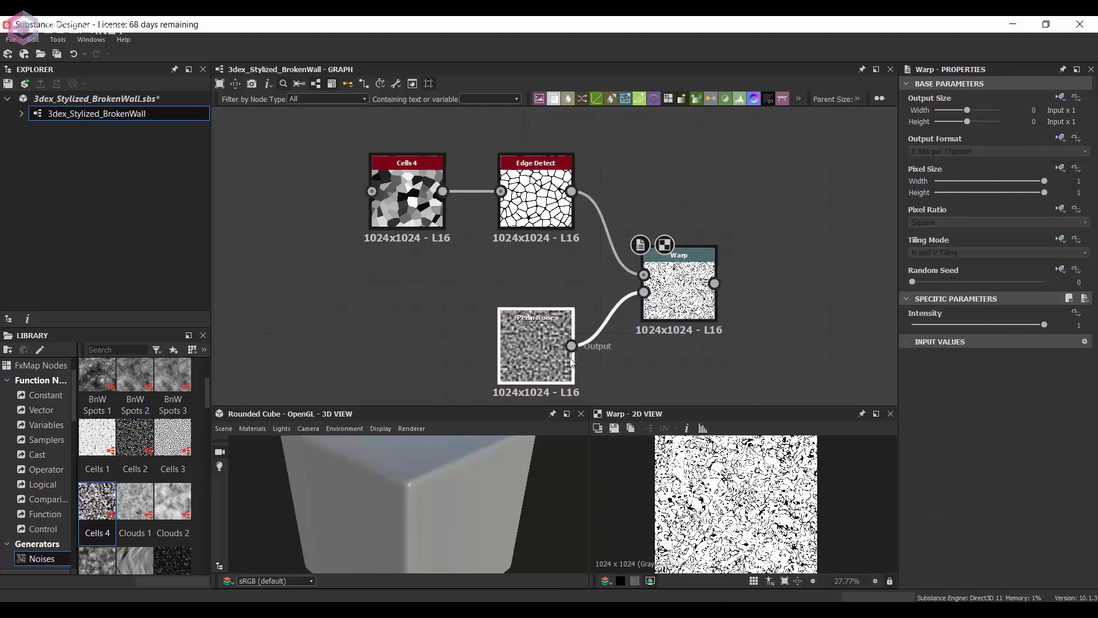
left_click_drag(926, 518, 937, 521)
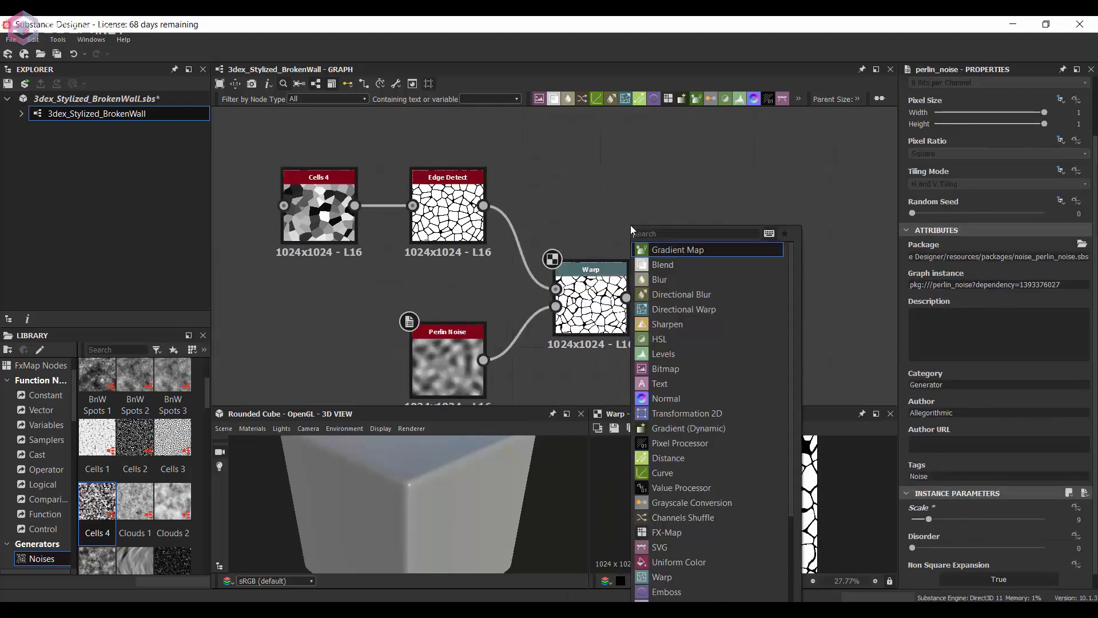
Add a Blend node combining the Warp and Edge Detect outputs, with the blending mode set to Add (Linear Dodge)
key("Return")
left_click_drag(623, 246, 708, 246)
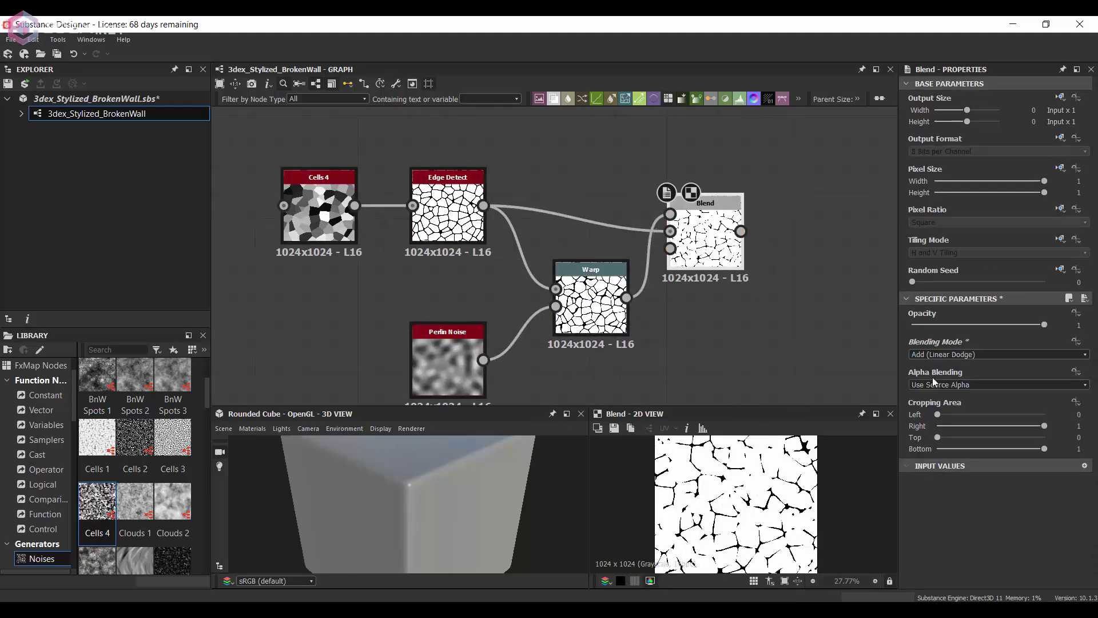
key("Down")
key("Down")
key("Up")
key("Up")
key("Up")
key("Up")
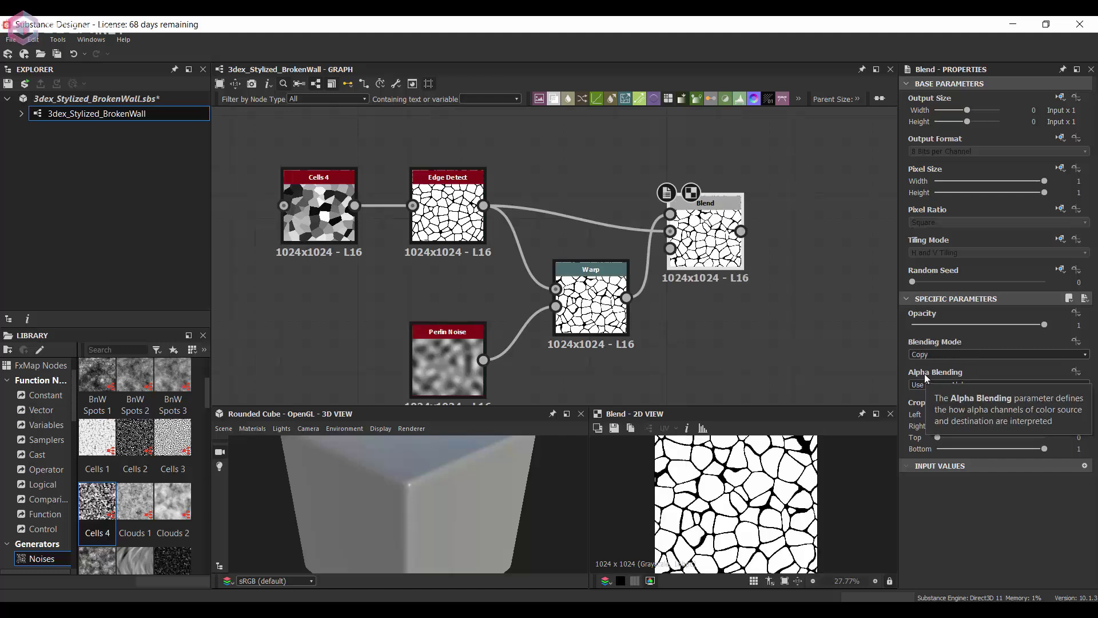
key("Down")
Set the Warp node's intensity to 0.3
left_click(611, 308)
left_click_drag(920, 325, 953, 324)
scroll(756, 444, "up", 3)
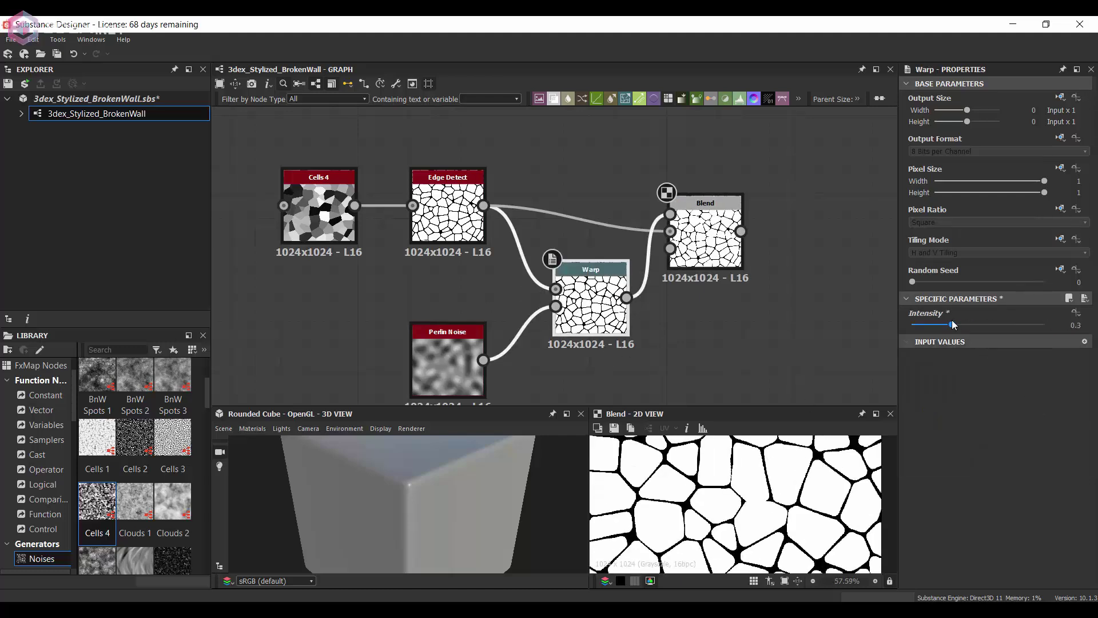
Set the Perlin Noise scale to 20 and the Warp intensity to 0.08
left_click(464, 380)
left_click_drag(929, 502, 941, 505)
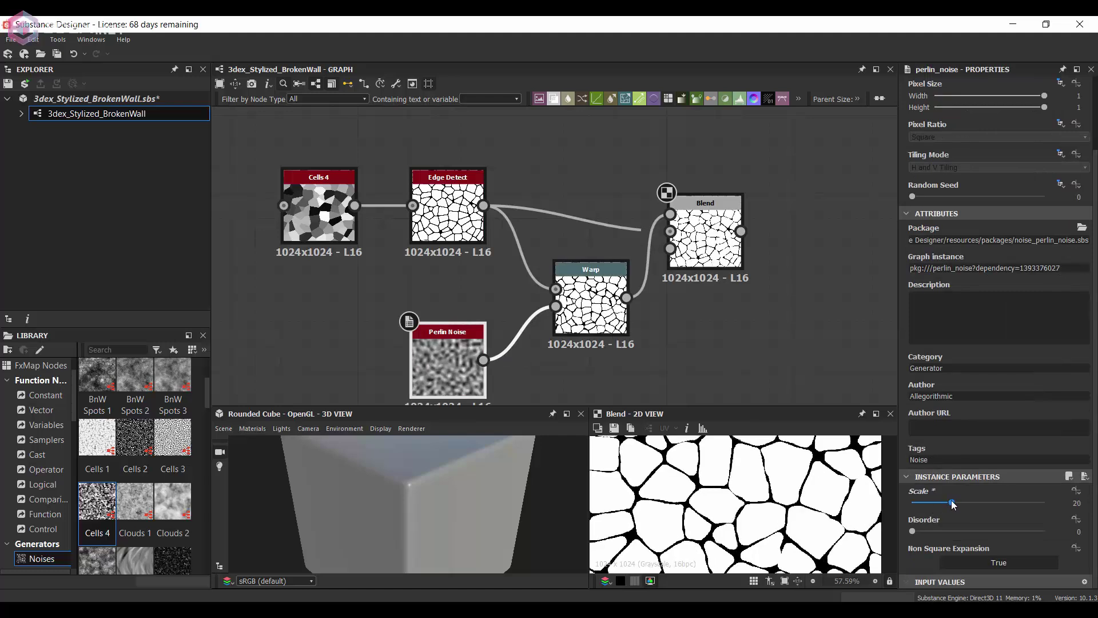
scroll(766, 550, "down", 2)
left_click(580, 314)
left_click_drag(953, 325, 923, 324)
scroll(772, 516, "down", 2)
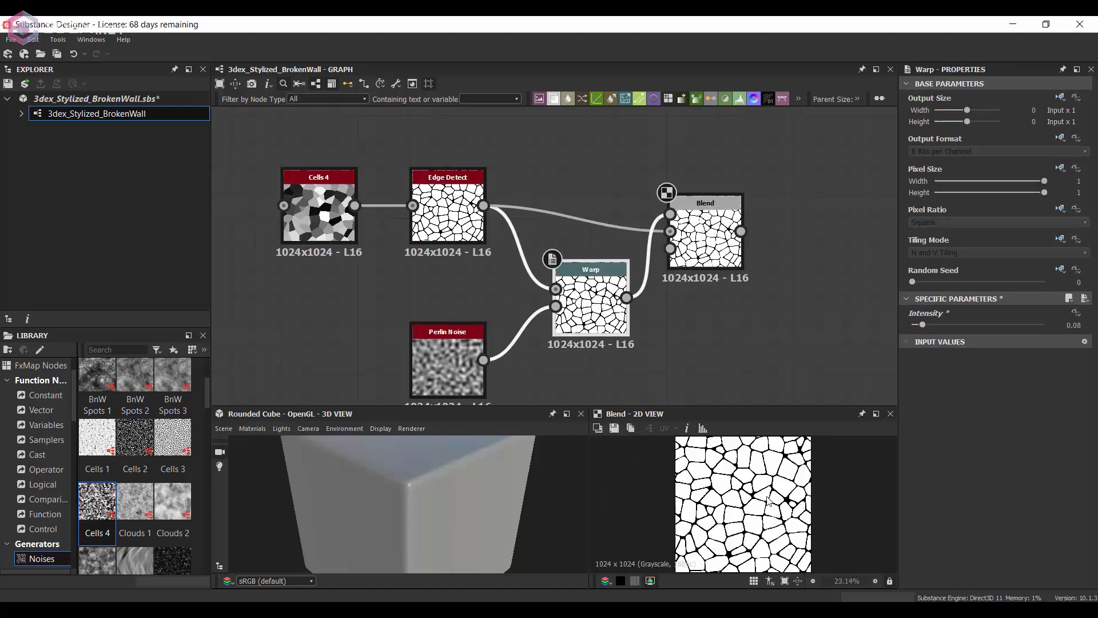
scroll(627, 278, "down", 2)
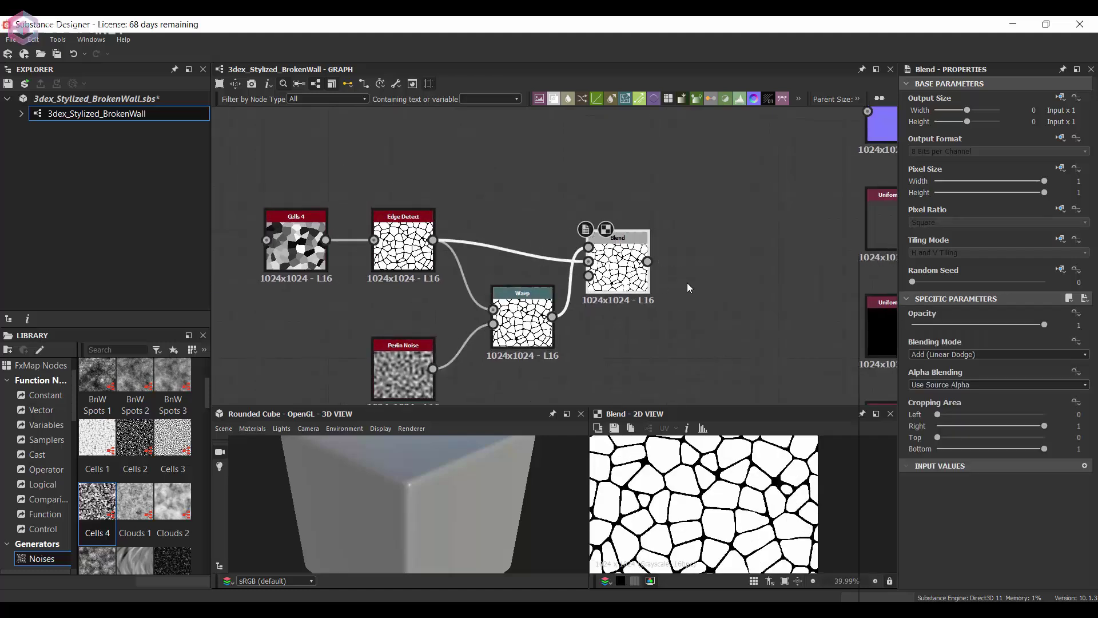
Move the existing nodes to make room and add a Flood Fill node fed by the Blend
key("space")
scroll(687, 282, "down", 1)
left_click_drag(365, 183, 738, 350)
left_click_drag(706, 243, 618, 171)
scroll(637, 246, "up", 1)
left_click(629, 232)
key("space")
type("flo")
key("Return")
scroll(621, 192, "up", 1)
Add a Flood Fill to Gradient node after Flood Fill and set its angle to 84 degrees
middle_click_drag(730, 222, 693, 256)
key("space")
type("flo")
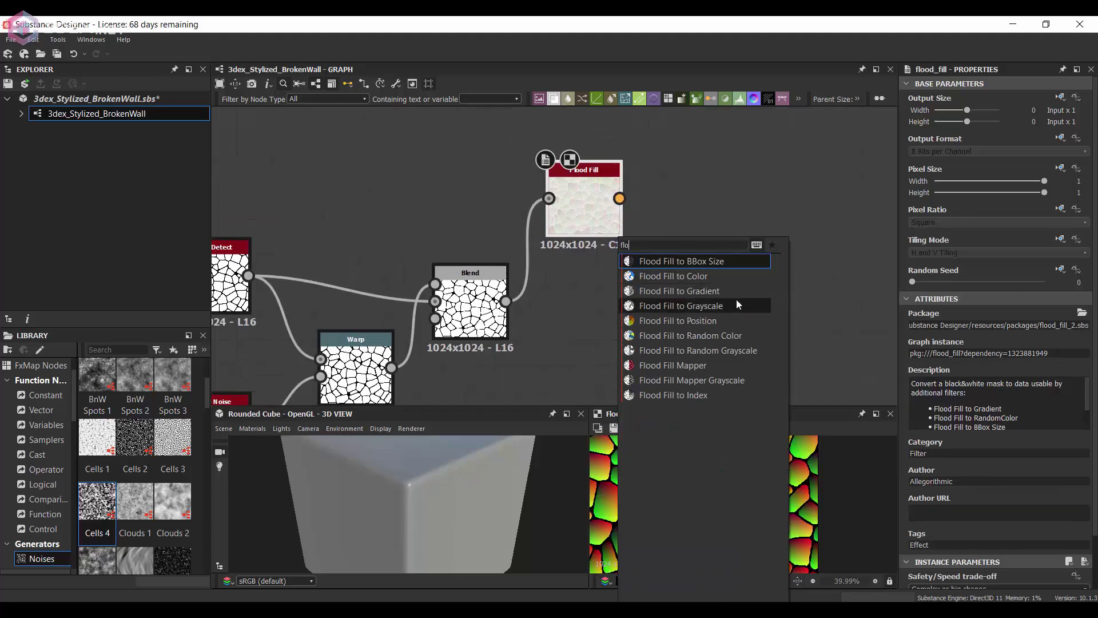
left_click(733, 291)
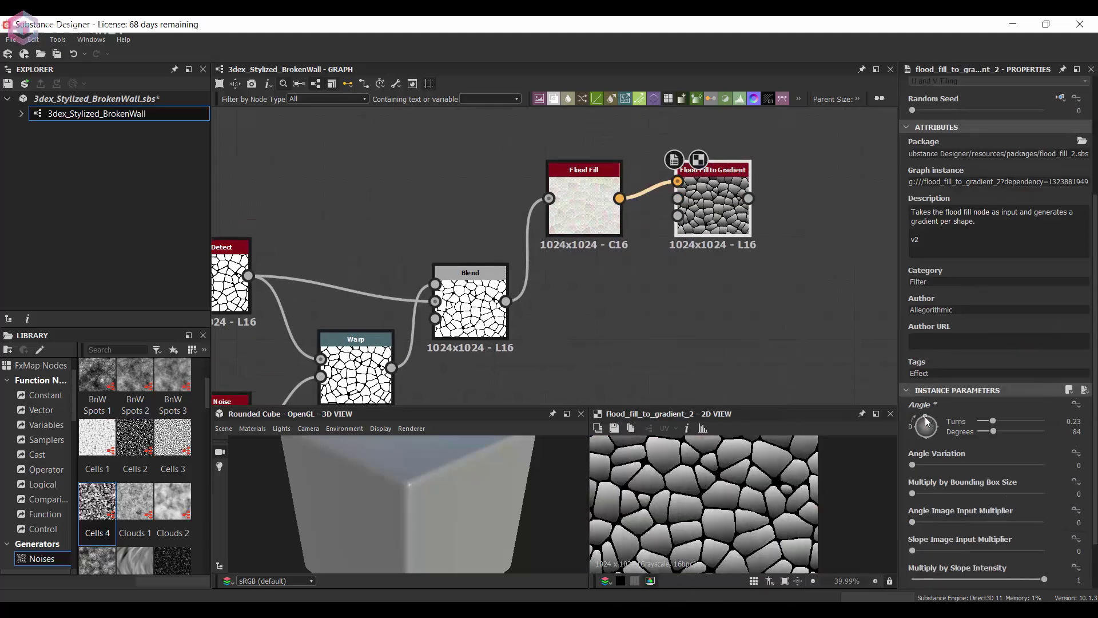
Make room in the graph, duplicate the Flood Fill to Gradient node and set the copy's angle variation to 0.44
scroll(811, 512, "down", 2)
scroll(830, 248, "down", 2)
left_click_drag(289, 174, 778, 366)
left_click_drag(748, 229, 616, 219)
left_click(612, 243)
scroll(615, 231, "up", 2)
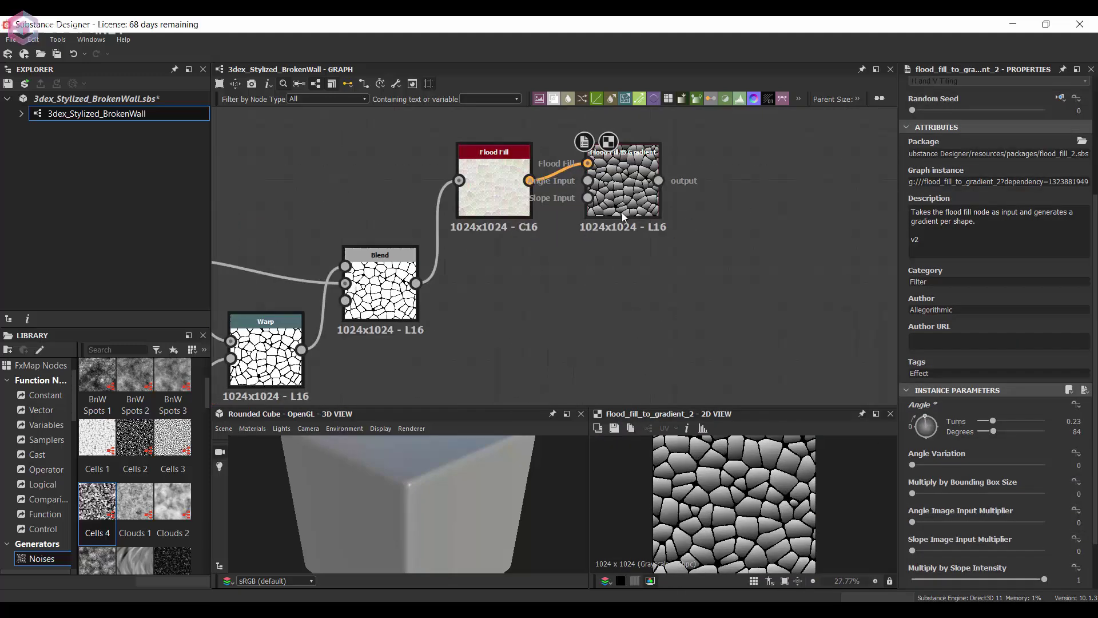
key("ctrl+d")
left_click_drag(645, 268, 619, 267)
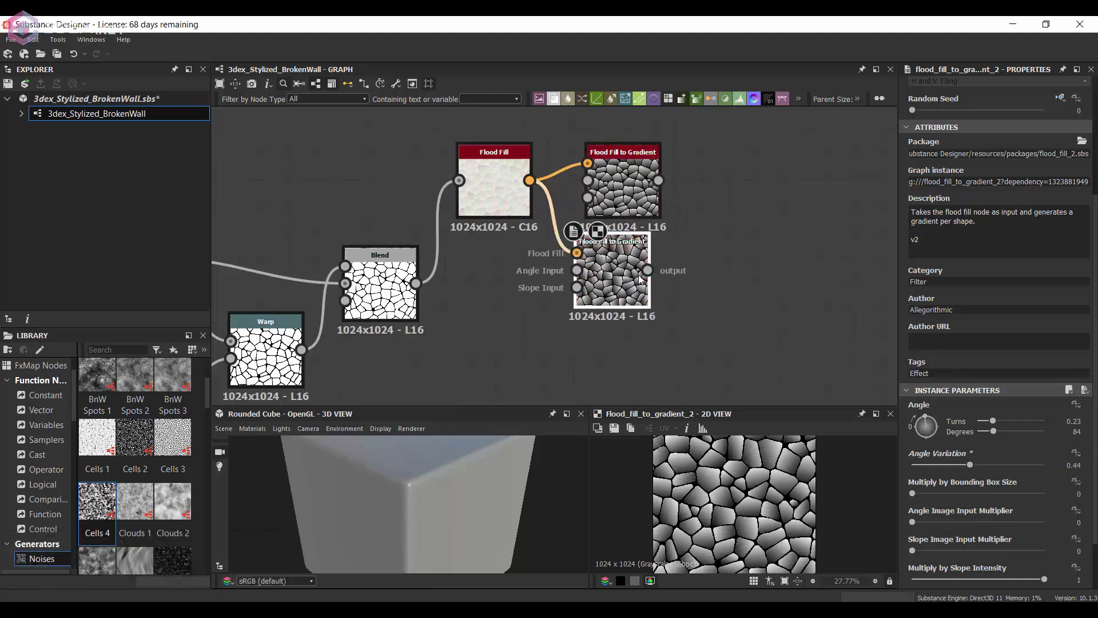
Add a Blend node combining the two Flood Fill to Gradient nodes and arrange the three nodes
key("space")
type("bl")
left_click(764, 262)
left_click_drag(758, 249, 732, 202)
middle_click_drag(695, 246, 682, 301)
left_click_drag(606, 327, 606, 153)
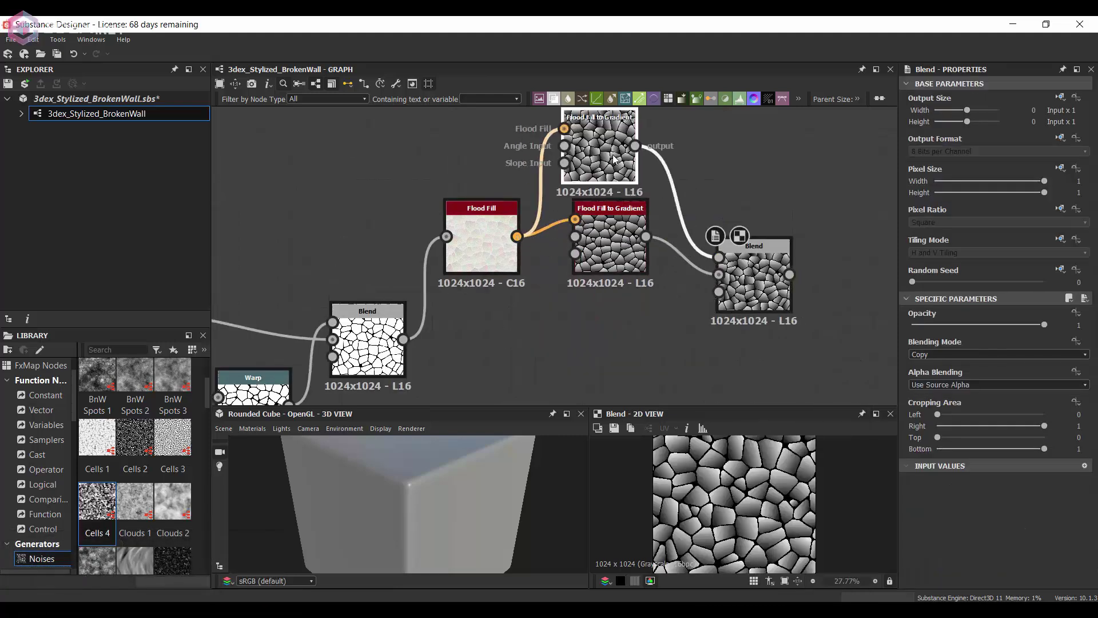
left_click_drag(753, 275, 728, 198)
Set the gradient Blend node's blending mode to Min (Darken)
left_click(947, 354)
left_click(935, 376)
key("Down")
key("Down")
key("Down")
key("Down")
key("Down")
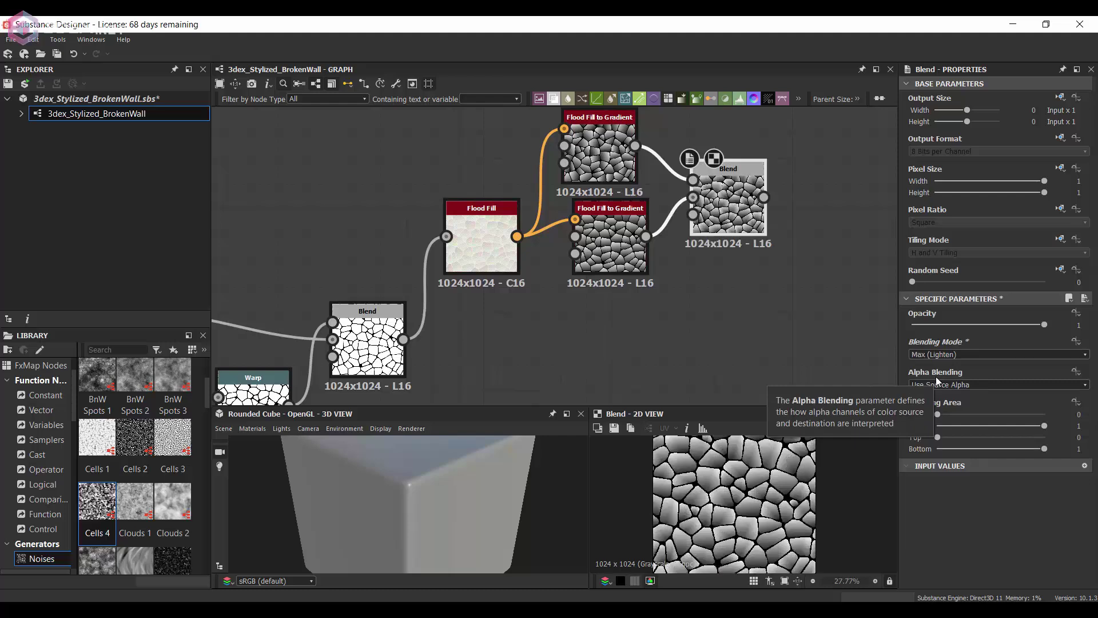
scroll(755, 496, "up", 3)
scroll(755, 496, "down", 2)
Duplicate the upper Flood Fill to Gradient node as a third gradient and set its angle variation to 1
left_click(608, 162)
left_click_drag(609, 166, 621, 166)
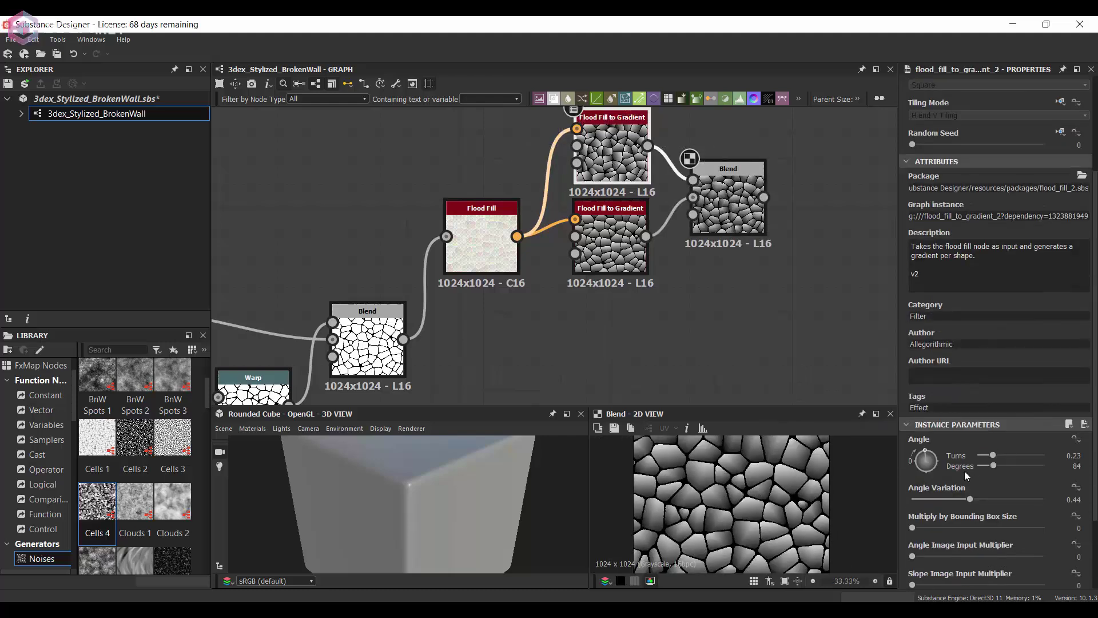
scroll(675, 234, "down", 1)
middle_click_drag(675, 233, 605, 307)
key("ctrl+d")
left_click_drag(566, 252, 651, 176)
double_click(652, 176)
left_click_drag(962, 498, 1062, 491)
middle_click_drag(700, 271, 683, 267)
Duplicate the Min (Darken) Blend node and feed it the third gradient and the first gradient Blend
left_click(643, 273)
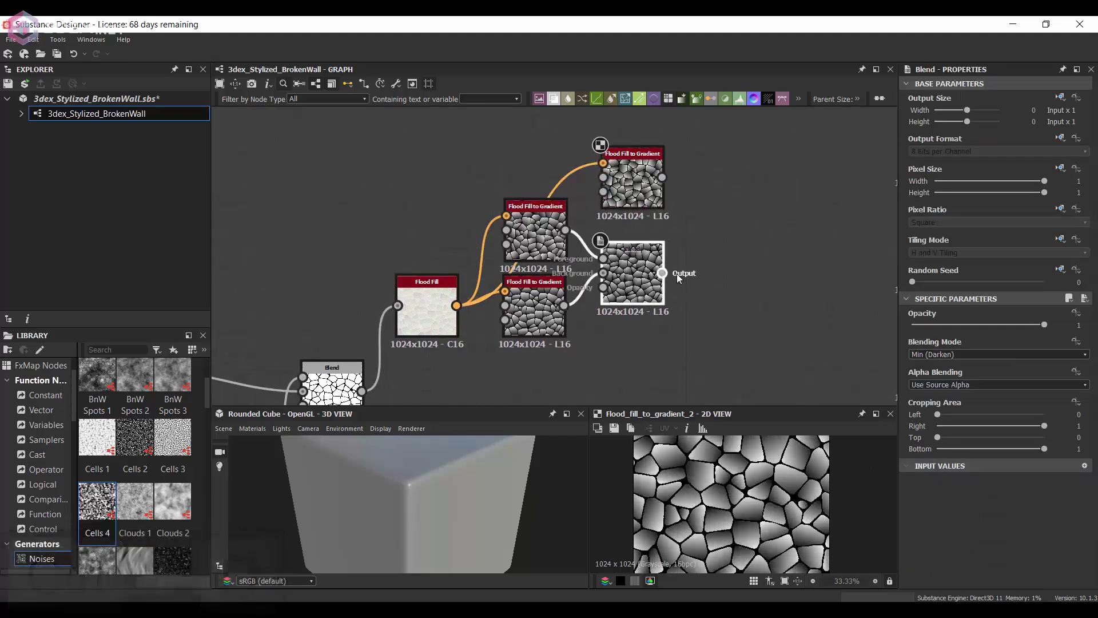
key("ctrl+d")
key("ctrl+z")
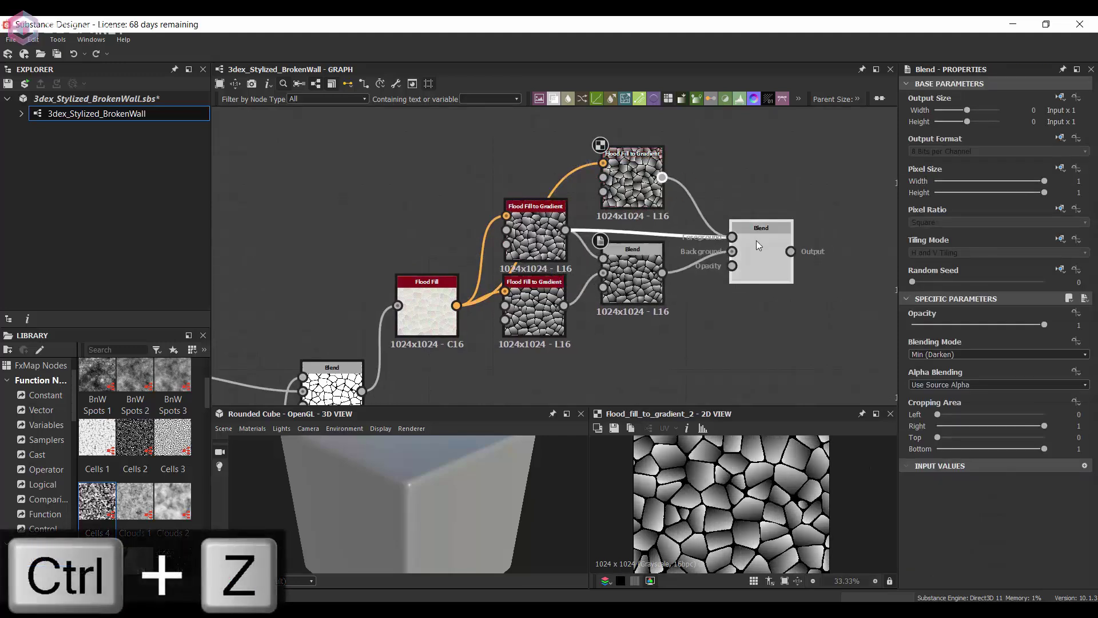
scroll(624, 253, "down", 3)
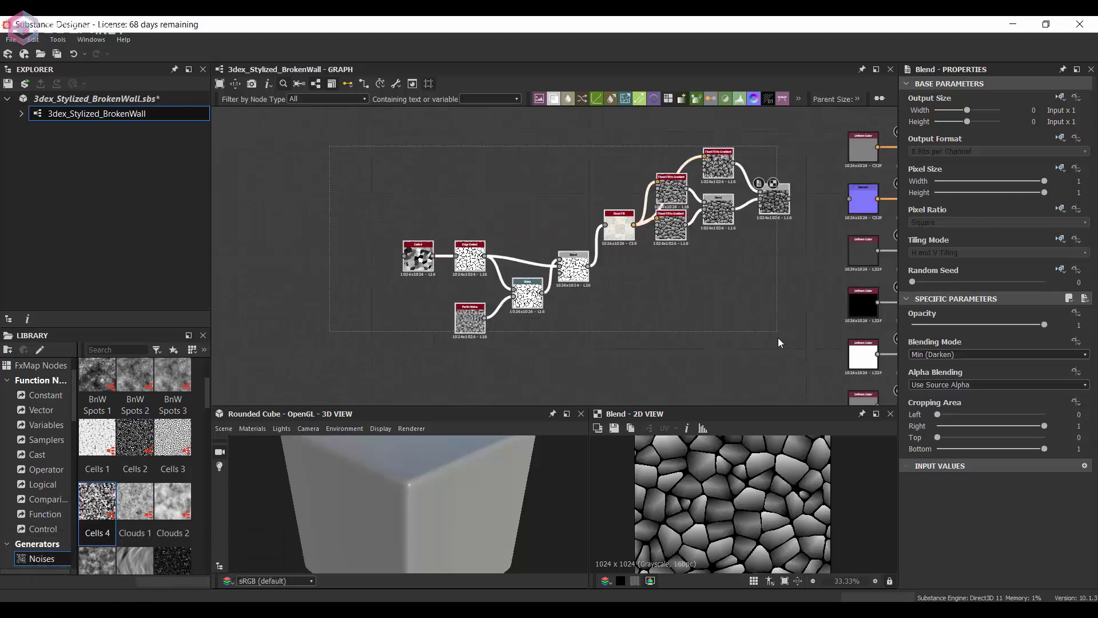
scroll(628, 247, "up", 3)
Add a Distance node and connect the last gradient Blend to its second input
key("space")
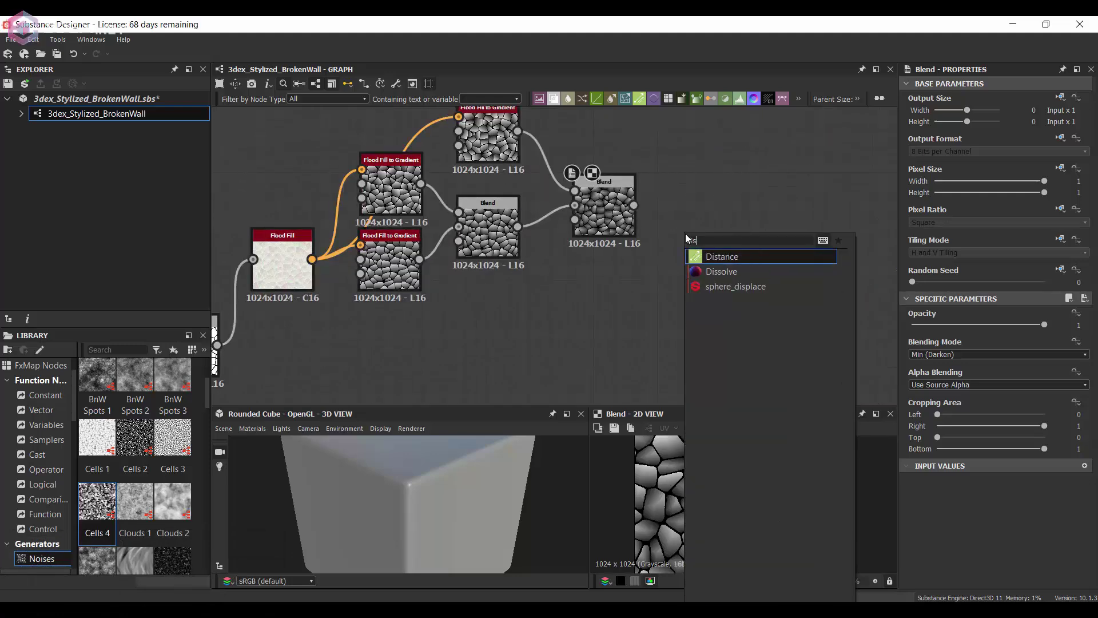
type("dis")
key("Return")
scroll(658, 197, "up", 2)
left_click_drag(631, 209, 672, 245)
left_click_drag(720, 246, 709, 332)
Connect the black-and-white cell pattern Blend to the Distance node's first input
scroll(708, 333, "down", 5)
middle_click_drag(709, 333, 688, 225)
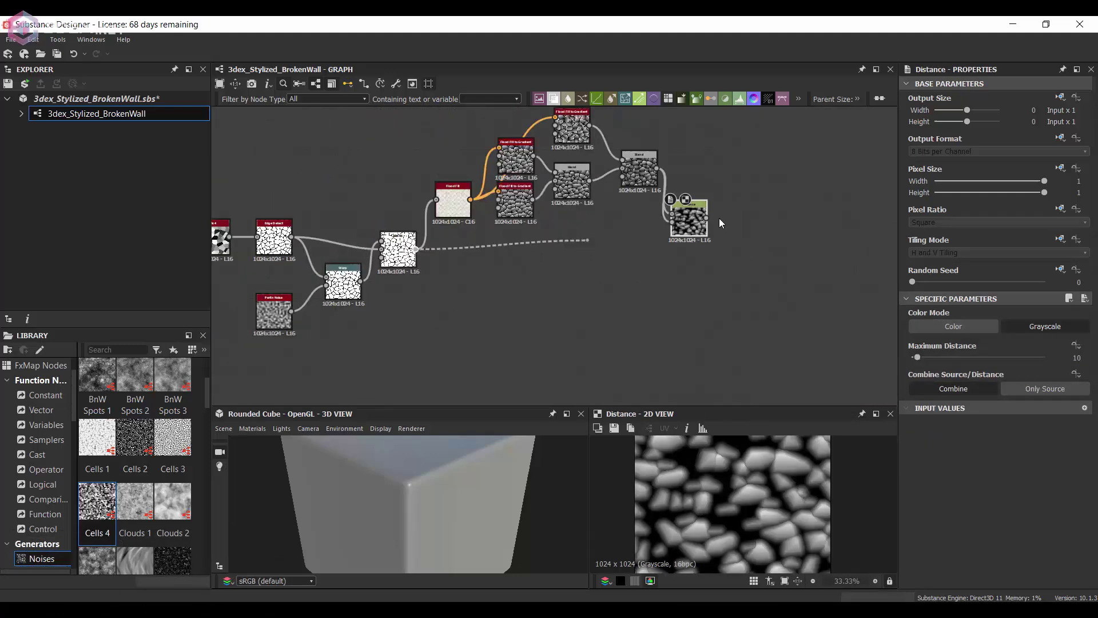
left_click_drag(719, 218, 698, 229)
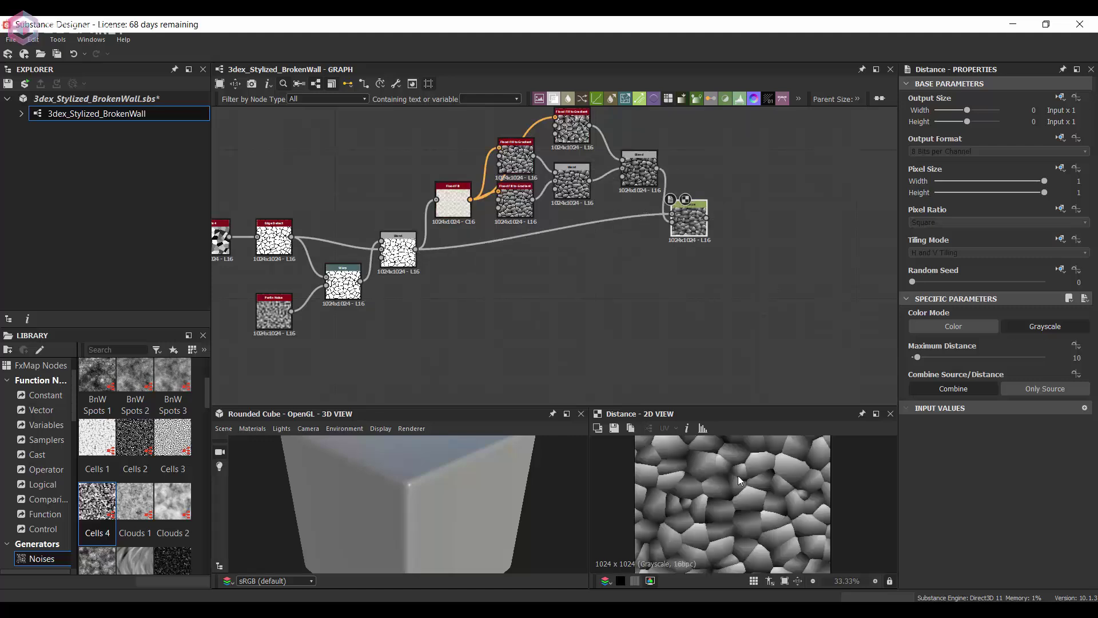
scroll(738, 475, "up", 3)
scroll(748, 520, "down", 4)
scroll(680, 292, "up", 2)
Add a Warp node after the Distance node
middle_click_drag(692, 292, 537, 366)
key("space")
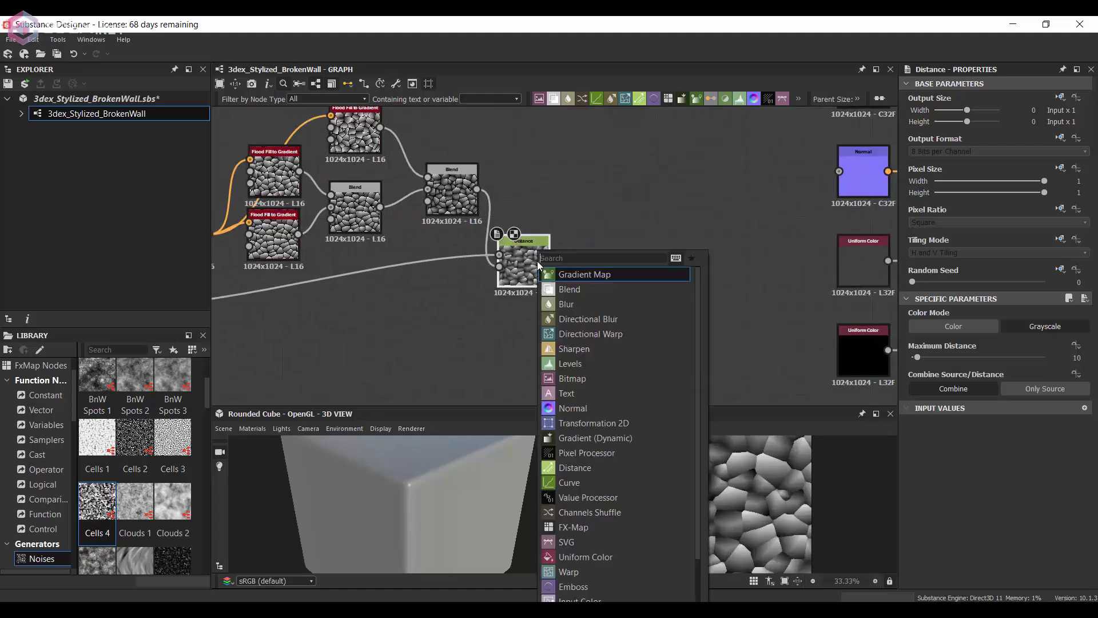
type("warp")
key("Return")
Add a Perlin Noise node at scale 9 and connect it to the new Warp's second input
key("space")
type("per")
left_click(568, 289)
left_click_drag(976, 518, 925, 519)
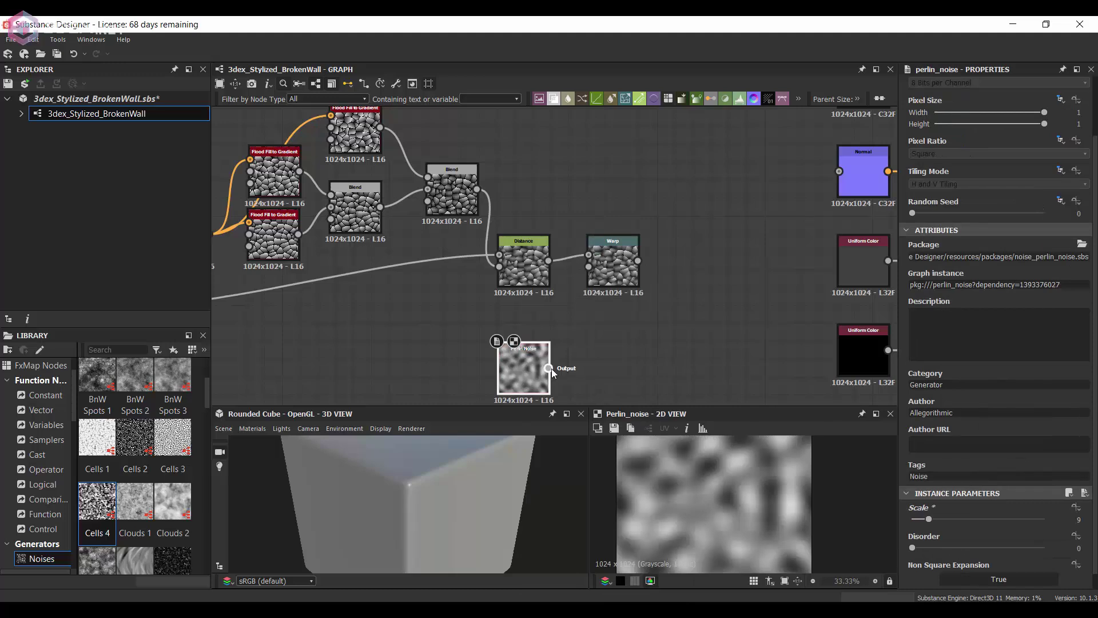
left_click_drag(548, 368, 589, 267)
Reposition the Warp node behind the Distance and Perlin Noise nodes and set its intensity to 0.3
left_click_drag(617, 267, 653, 312)
double_click(653, 312)
left_click_drag(945, 327, 954, 325)
scroll(554, 229, "down", 2)
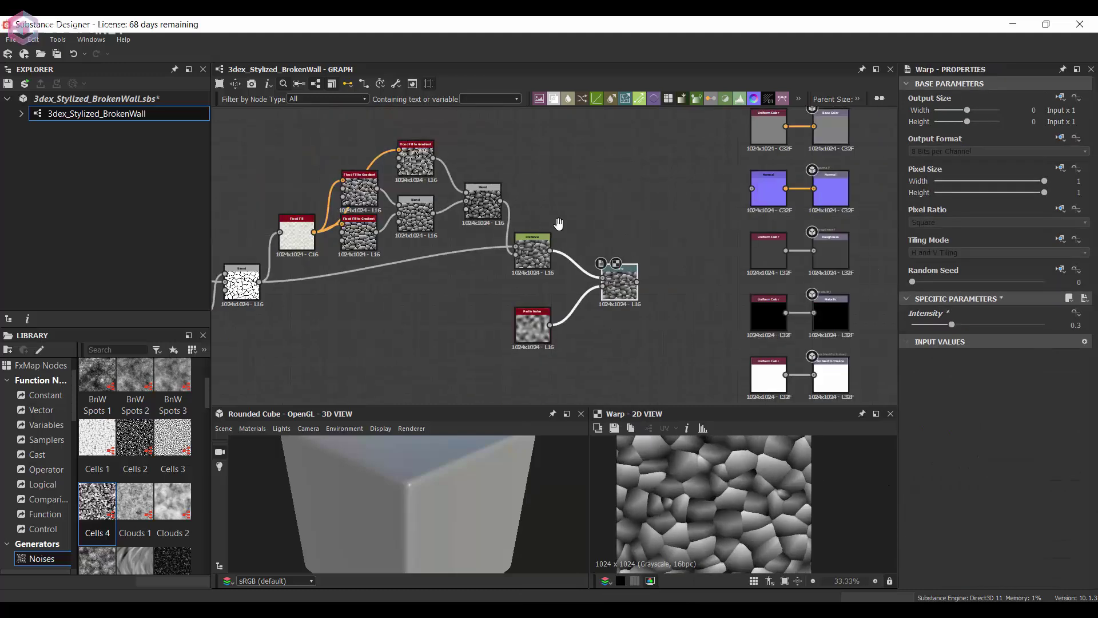
Connect the Warp output to the Normal node and set the normal intensity to 10
middle_click_drag(559, 223, 483, 225)
scroll(483, 226, "up", 1)
left_click_drag(576, 297, 715, 186)
double_click(727, 194)
key("Return")
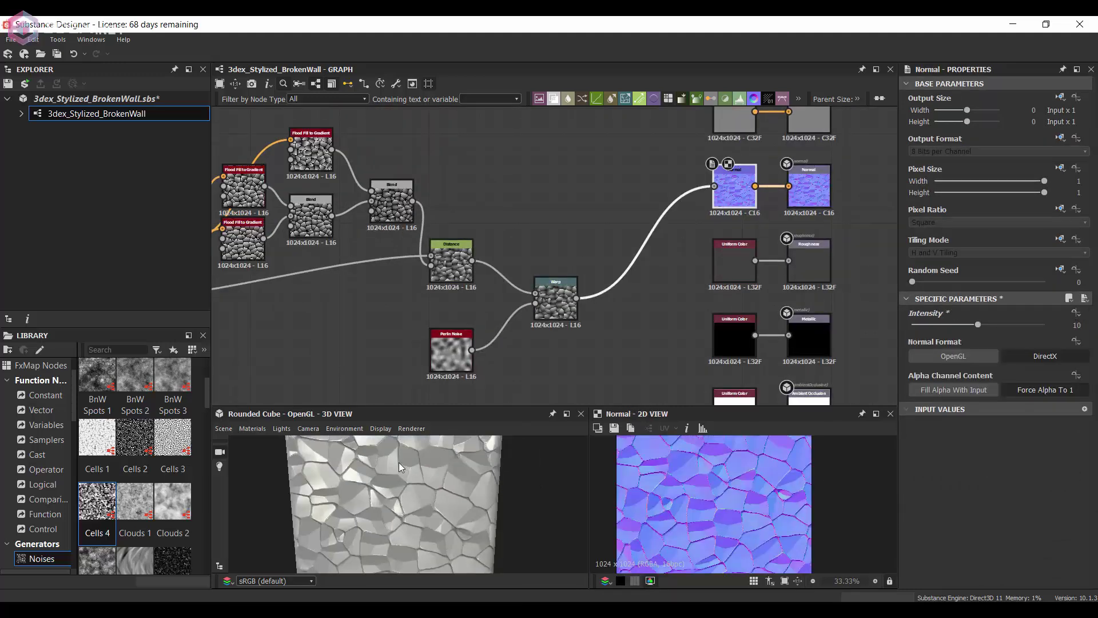
Add an Ambient Occlusion (HBAO) node and feed it the Warp output
middle_click_drag(595, 400, 602, 347)
key("space")
type("amb")
key("Return")
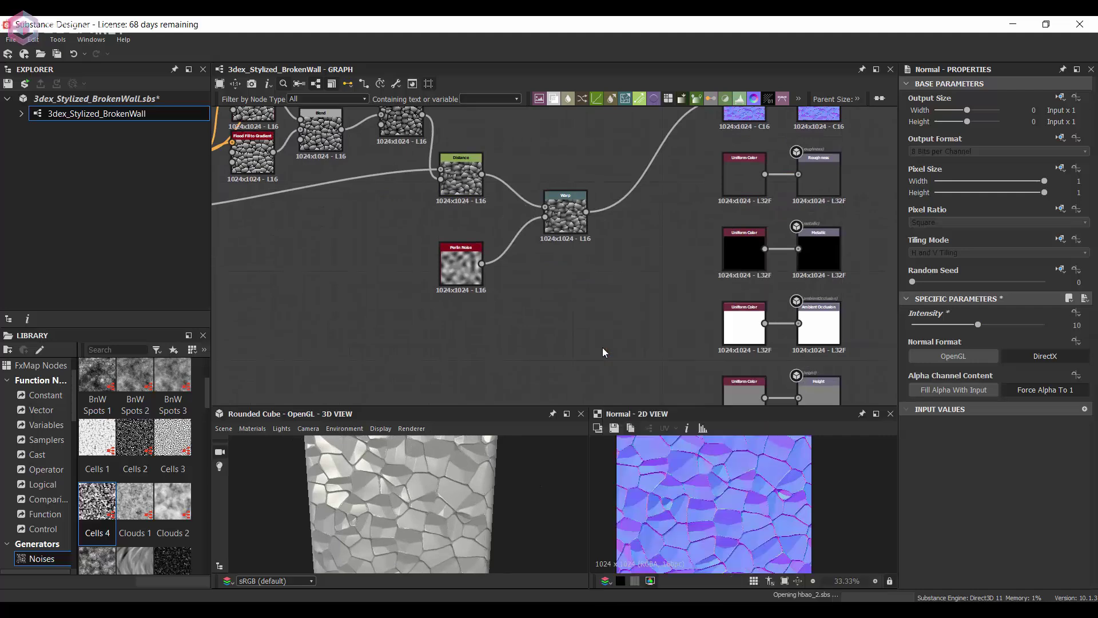
left_click_drag(586, 212, 574, 353)
Connect the HBAO node to the Ambient Occlusion output and put it in place of the deleted Uniform Color node
left_click_drag(594, 353, 839, 316)
scroll(704, 341, "up", 2)
left_click(769, 321)
key("Delete")
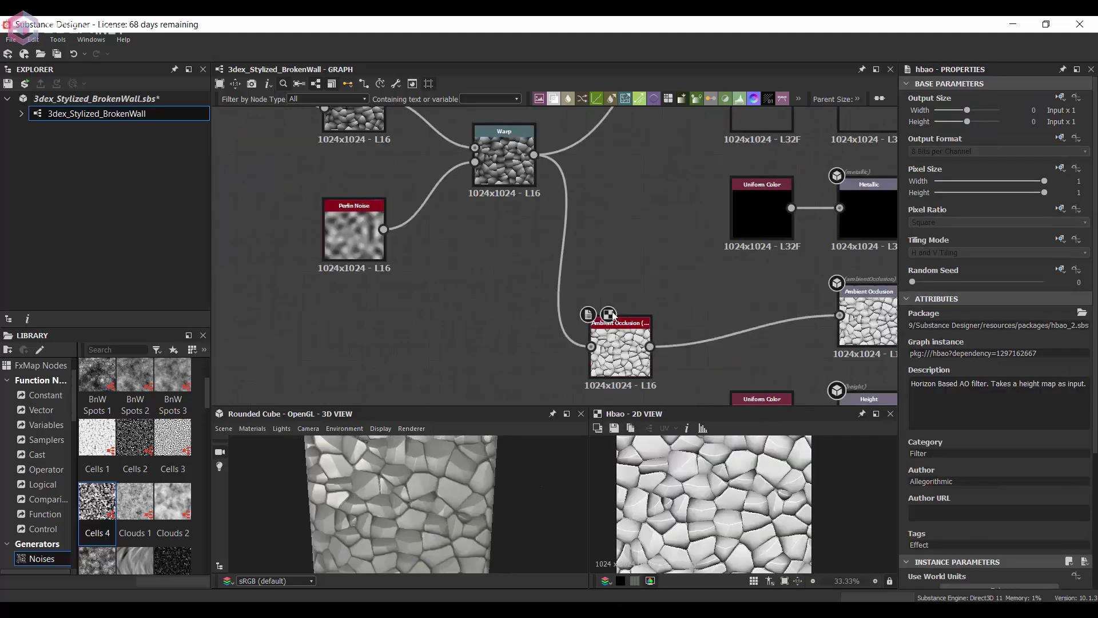
left_click_drag(620, 350, 750, 318)
Connect the Warp output to the Height output and delete the Uniform Color node that fed it
scroll(608, 123, "down", 3)
scroll(620, 170, "up", 1)
left_click_drag(551, 132, 781, 326)
left_click(711, 319)
key("Delete")
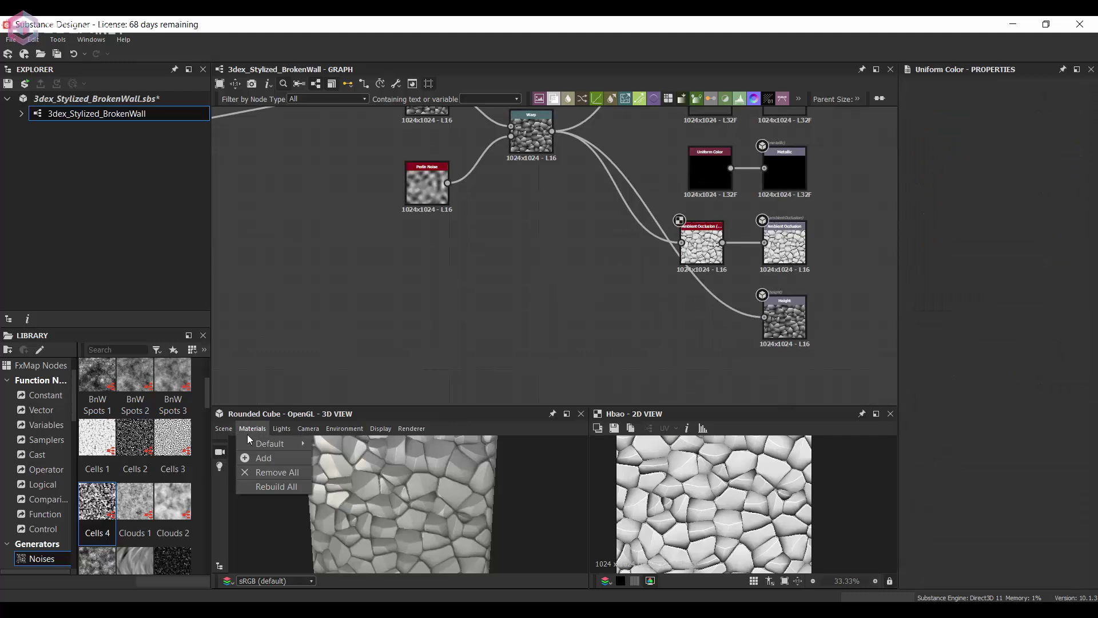
Apply the Tessellation shader to the 3D view's default material with height scale 4.9 and tessellation factor 6
left_click(480, 498)
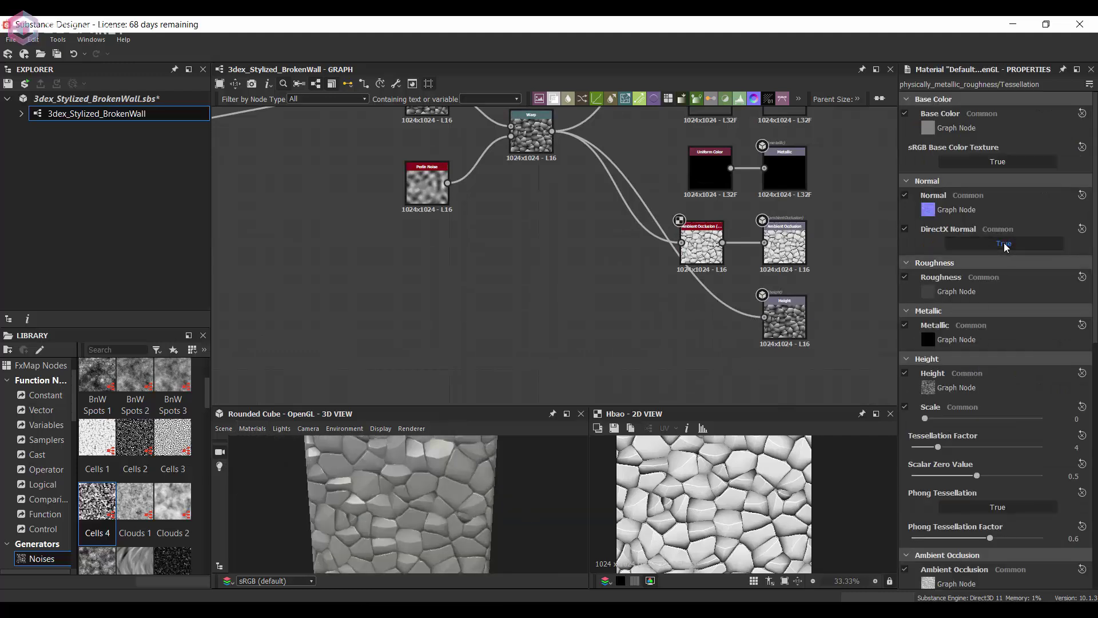
scroll(971, 441, "down", 3)
left_click_drag(925, 315, 979, 318)
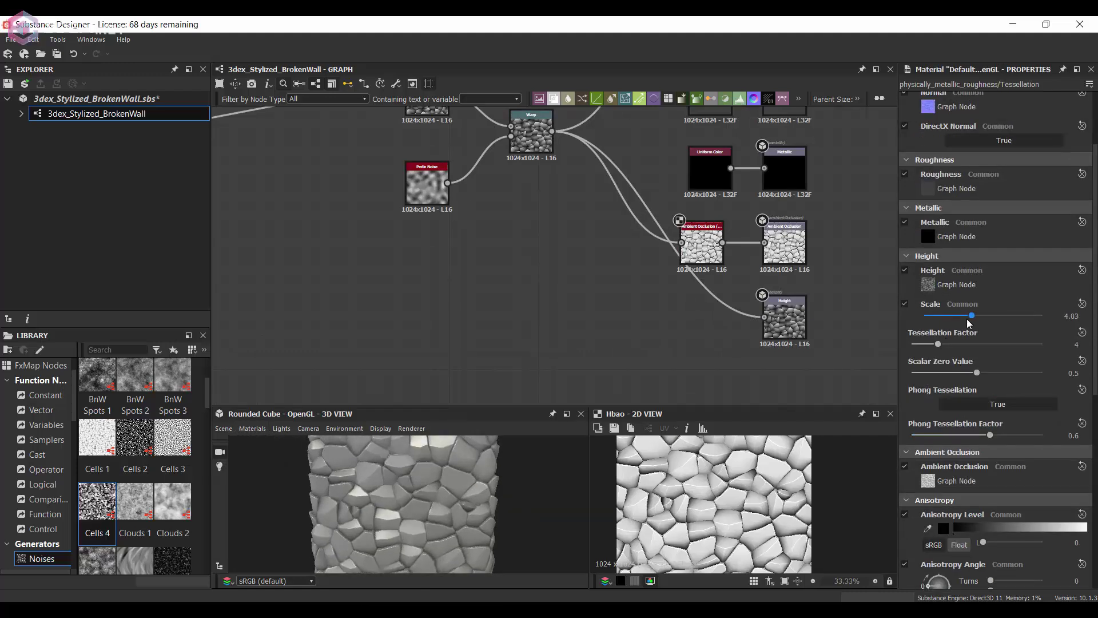
left_click_drag(515, 493, 445, 489)
scroll(448, 492, "up", 4)
scroll(448, 492, "down", 2)
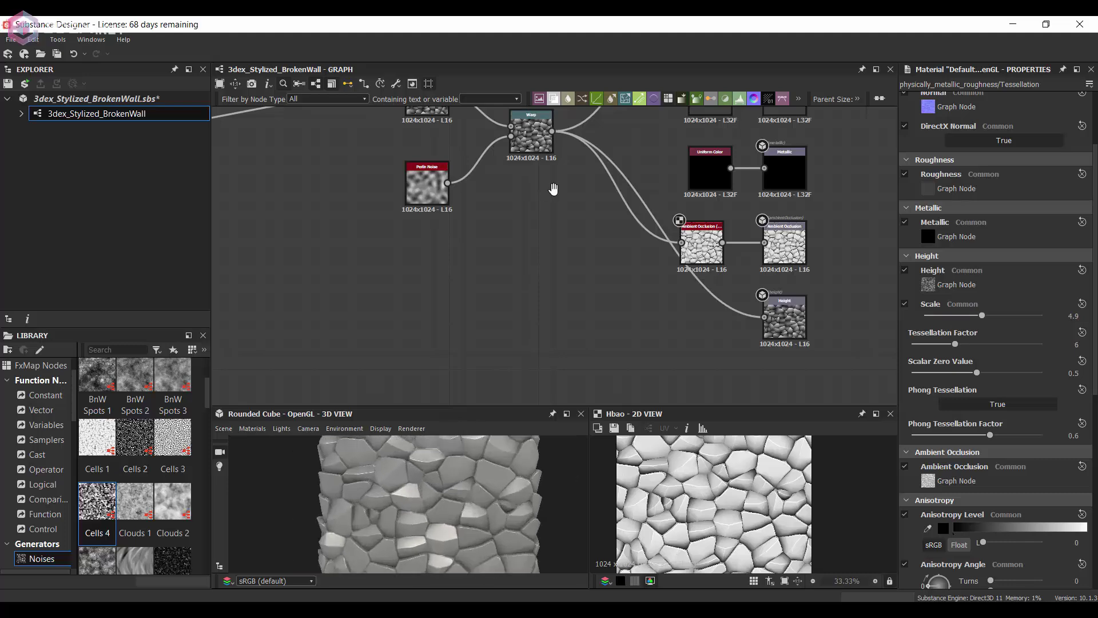
Move the cell and gradient nodes away from the Distance node to open space between them
middle_click_drag(553, 187, 737, 372)
middle_click_drag(571, 240, 842, 158)
scroll(368, 184, "down", 2)
middle_click_drag(368, 184, 354, 240)
left_click_drag(281, 140, 683, 356)
left_click_drag(671, 213, 610, 233)
scroll(672, 201, "up", 3)
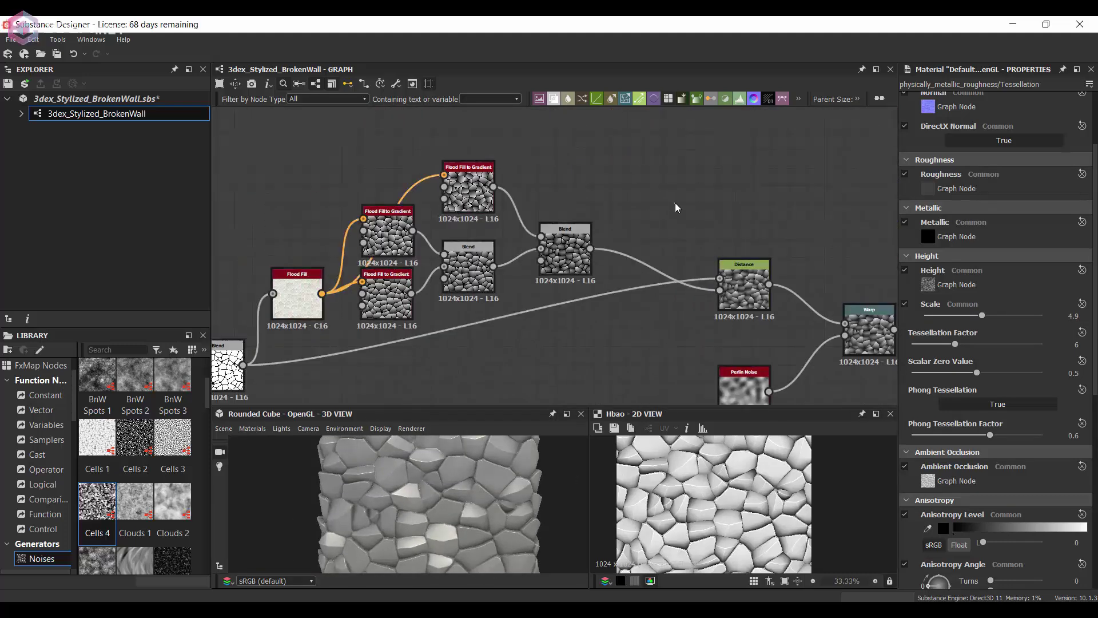
Duplicate the last gradient Blend node and place the copy in the gap before the Distance node
left_click(557, 258)
key("ctrl+d")
left_click_drag(558, 260, 666, 223)
double_click(666, 223)
Duplicate the uppermost Flood Fill to Gradient node and place the copy above and between the last two Blend nodes
left_click(465, 185)
key("ctrl+d")
left_click_drag(463, 184, 577, 166)
double_click(576, 166)
scroll(982, 463, "down", 5)
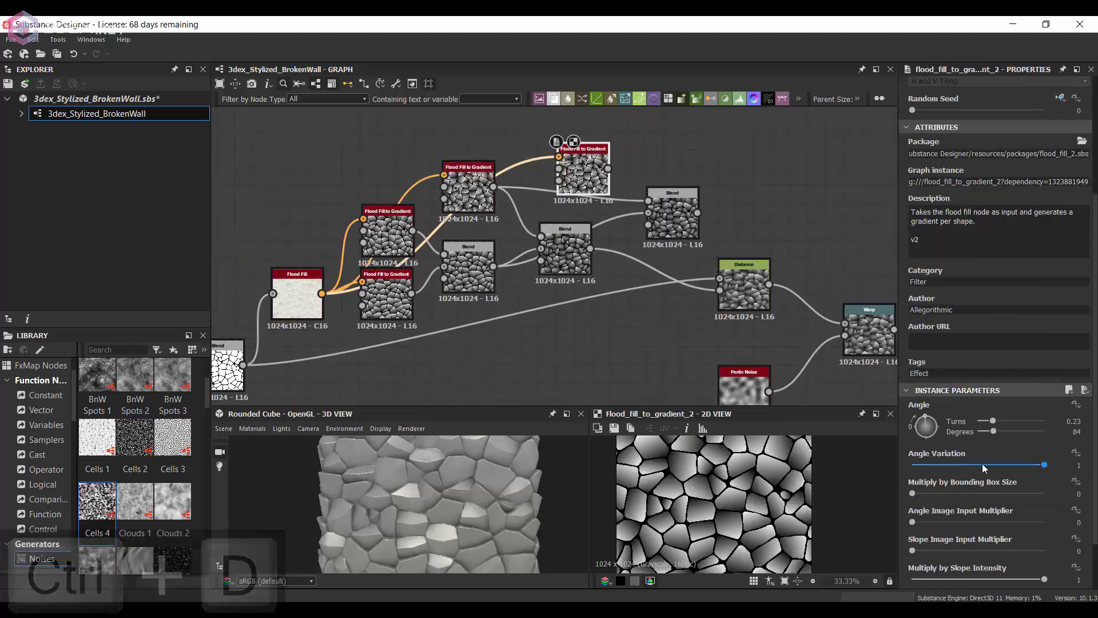
Connect the new gradient to the last Blend's foreground and set the gradient's angle to 0.54 turns
left_click_drag(995, 421, 1005, 420)
middle_click_drag(808, 351, 785, 364)
left_click_drag(584, 181, 641, 244)
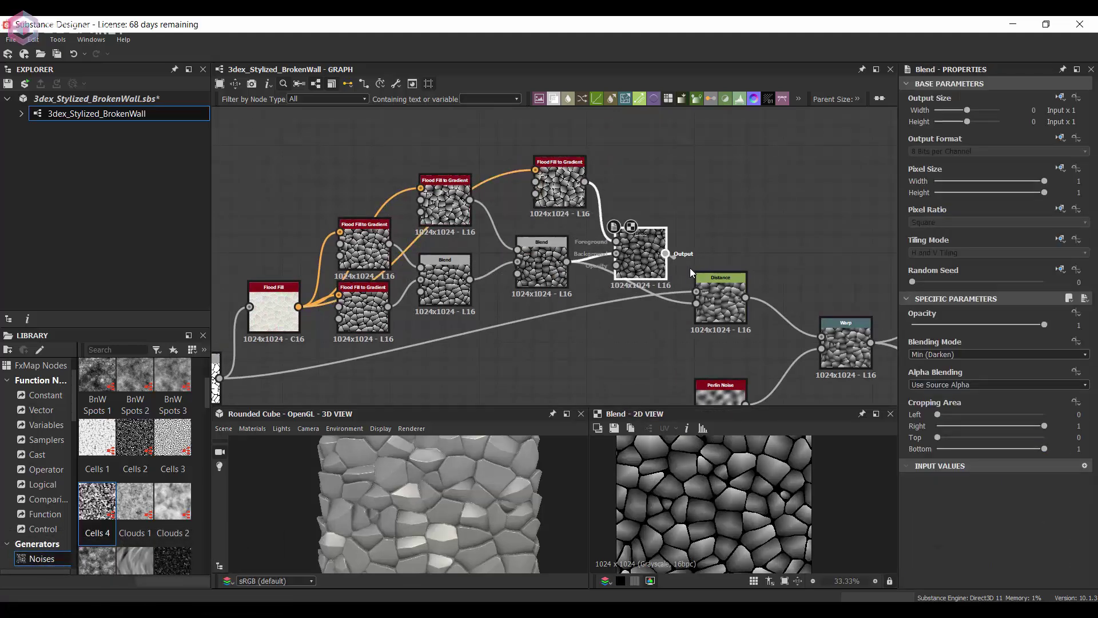
left_click_drag(571, 190, 553, 198)
scroll(1001, 469, "down", 4)
left_click(935, 462)
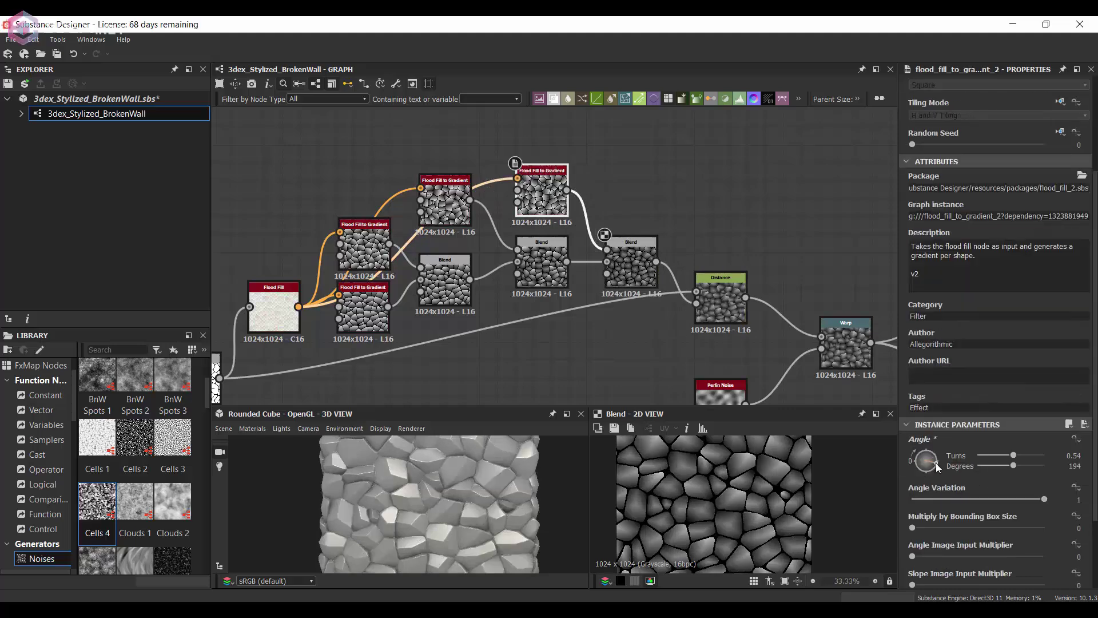
Examine the stones in the 3D view and the outputs of the Warp node, the gradient nodes and the cell Blend
scroll(509, 460, "down", 5)
scroll(515, 457, "up", 3)
scroll(675, 344, "down", 1)
middle_click_drag(675, 343, 582, 265)
double_click(731, 277)
middle_click_drag(736, 286, 668, 279)
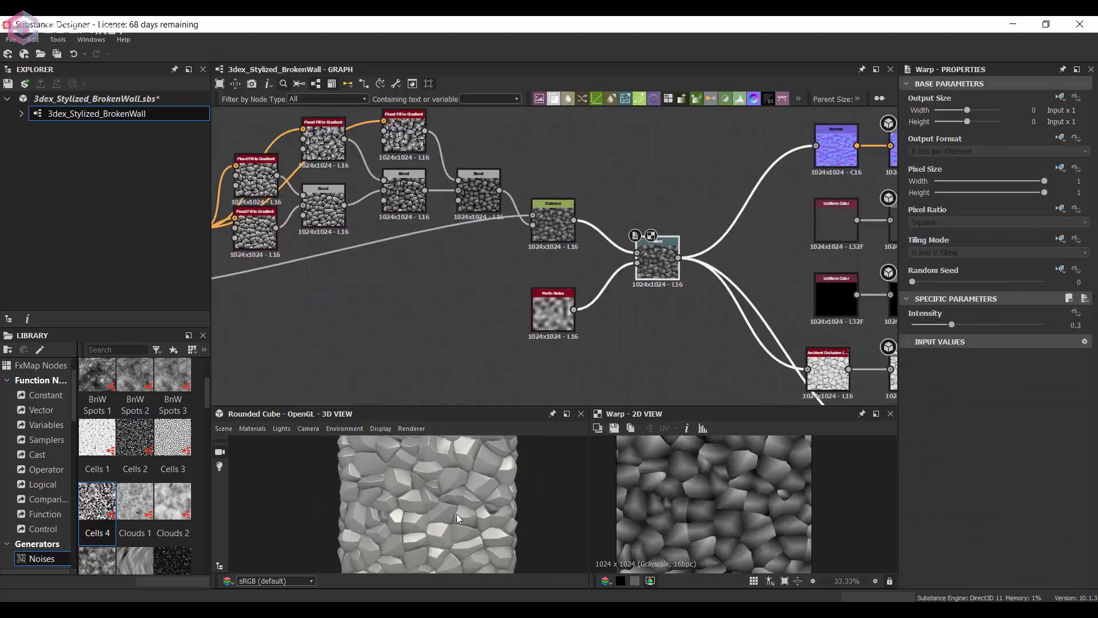
scroll(458, 513, "up", 4)
scroll(472, 508, "down", 3)
left_click_drag(479, 506, 488, 503)
middle_click_drag(441, 248, 531, 247)
double_click(362, 249)
middle_click_drag(343, 277, 420, 267)
double_click(286, 293)
middle_click_drag(735, 366, 675, 355)
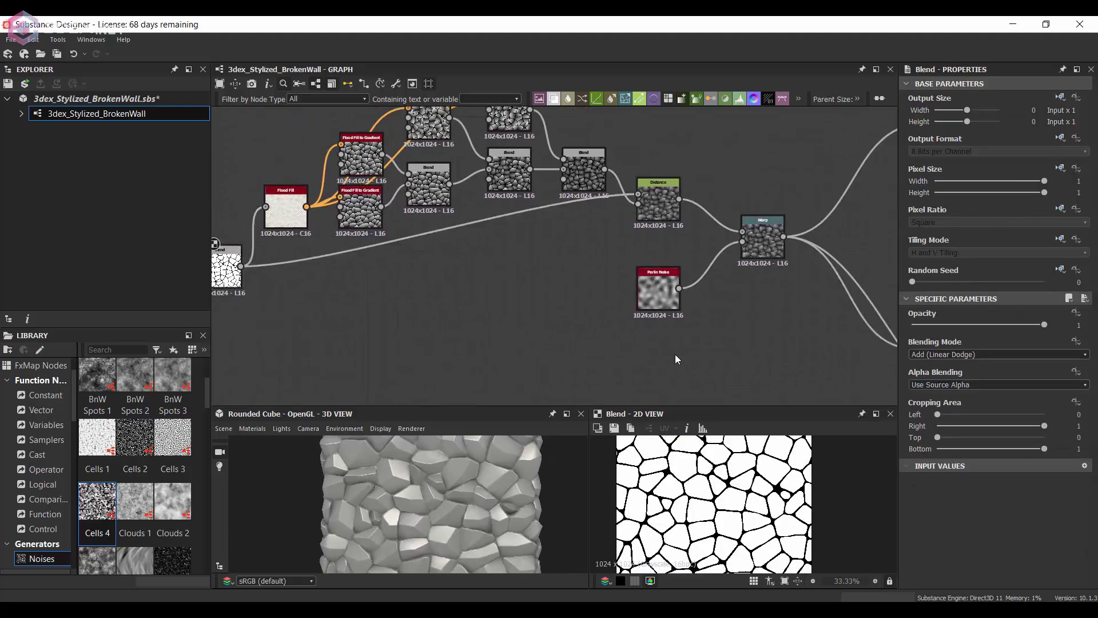
Add a Blend node below the Warp node and feed it from the lower Flood Fill to Gradient and the Warp output
key("space")
left_click(729, 279)
left_click(376, 213)
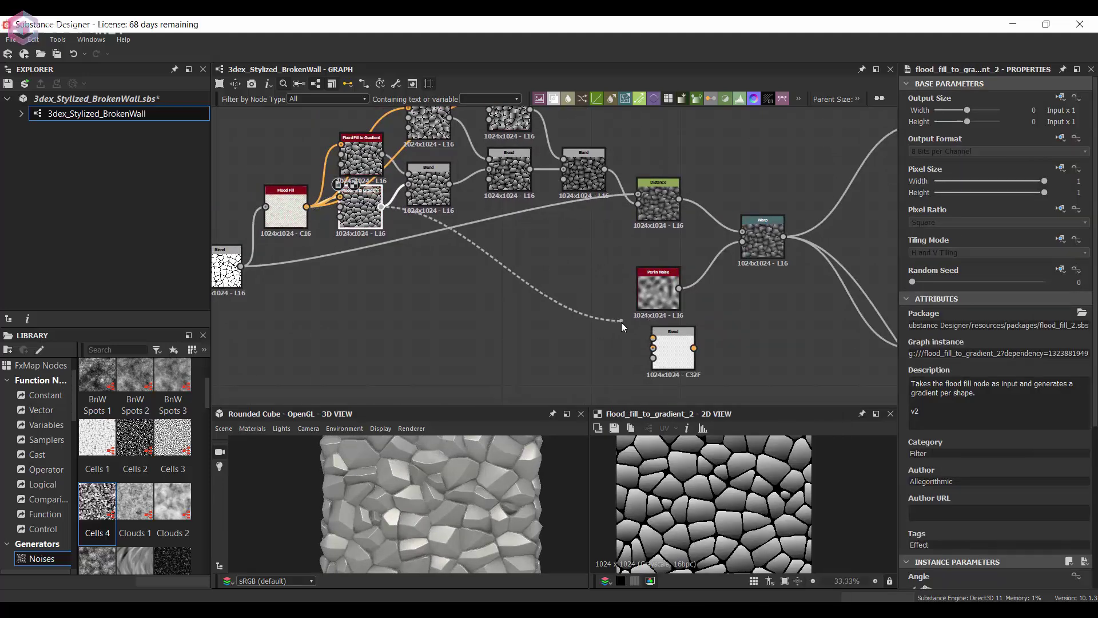
left_click_drag(784, 235, 751, 323)
double_click(770, 334)
Set the new Blend's blending mode to Add Sub
left_click(934, 354)
left_click(931, 375)
key("Down")
key("Down")
key("Down")
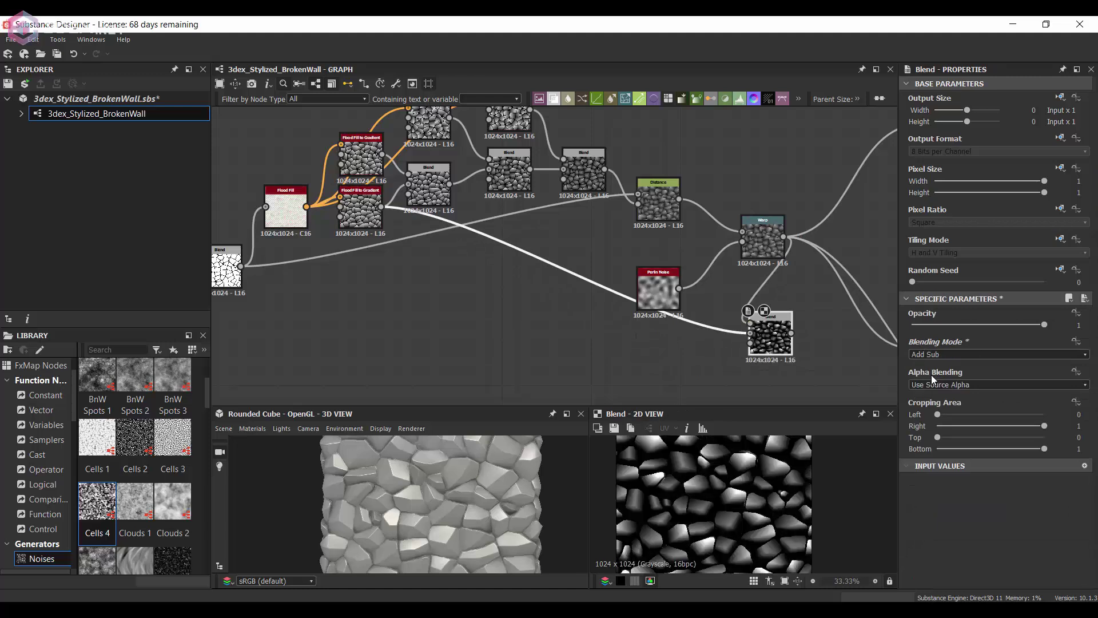
Try the Multiply, Switch, Soft Light and Subtract blending modes on the new Blend, comparing them with Add Sub
scroll(786, 455, "up", 3)
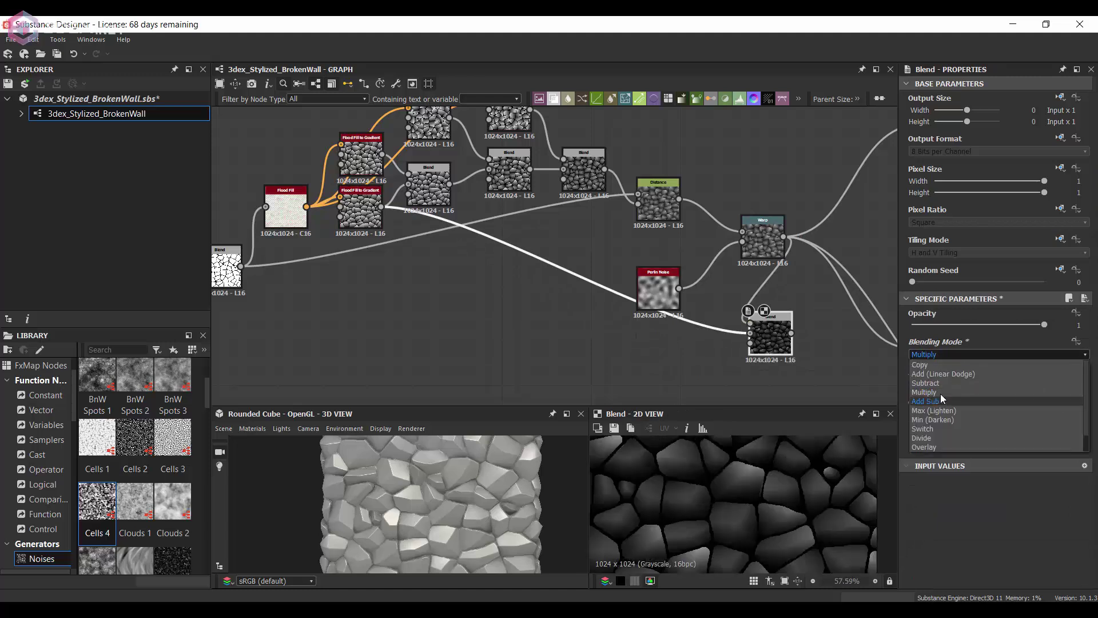
left_click(941, 397)
key("Down")
key("Down")
scroll(789, 475, "down", 2)
key("Down")
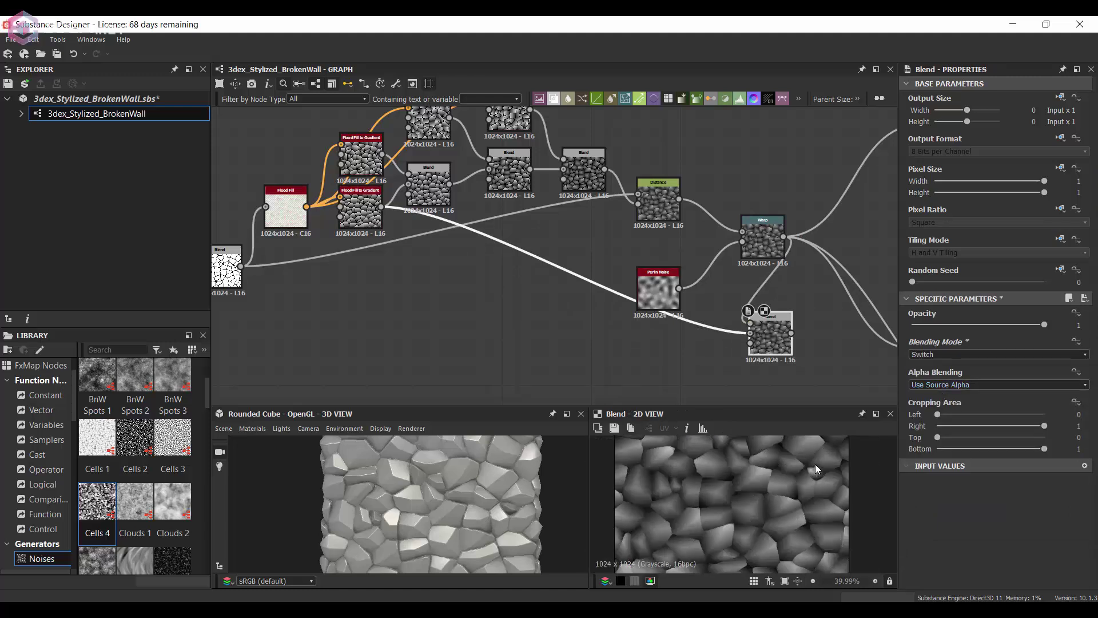
key("Up")
key("Down")
scroll(789, 477, "up", 4)
key("Down")
key("Down")
key("Down")
key("Down")
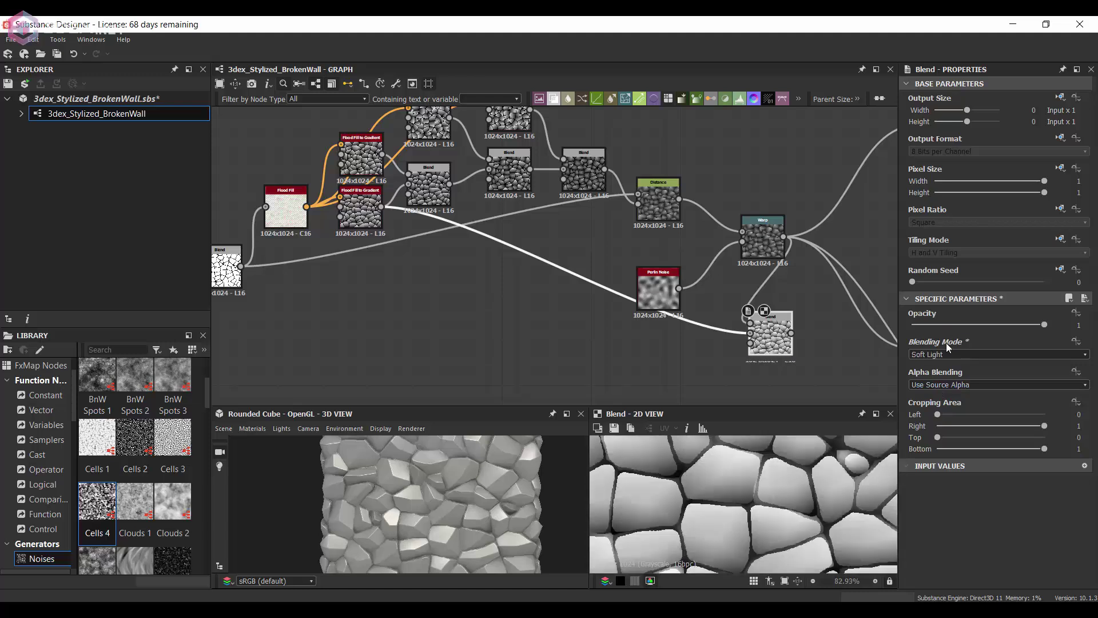
key("Up")
key("Up")
key("Up")
key("Up")
key("Up")
key("Up")
key("Up")
scroll(745, 500, "down", 6)
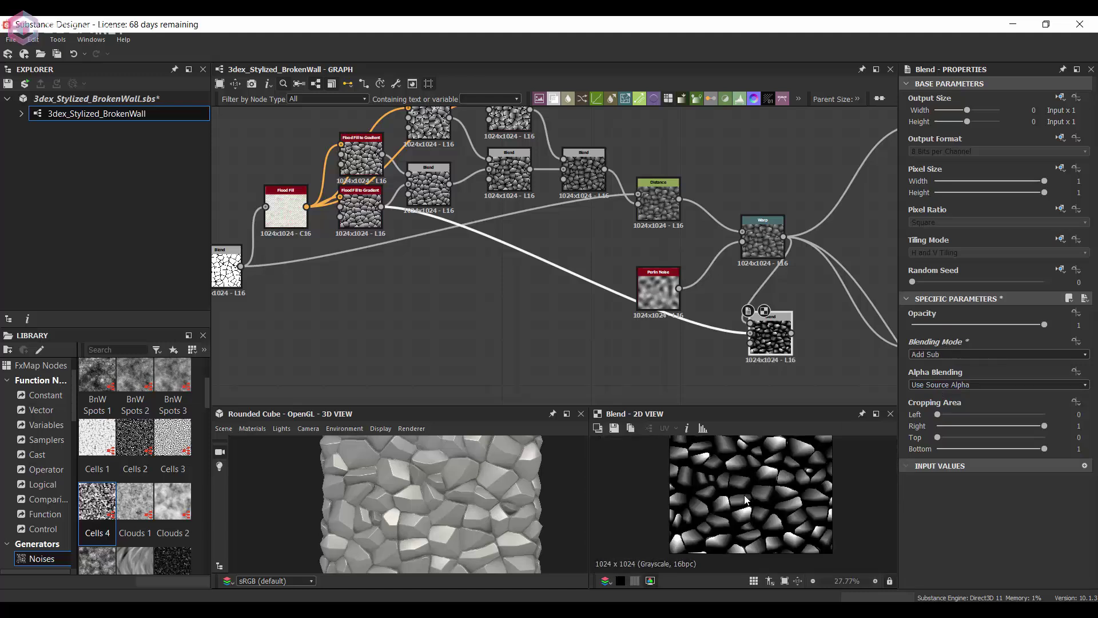
scroll(745, 499, "up", 3)
left_click(932, 370)
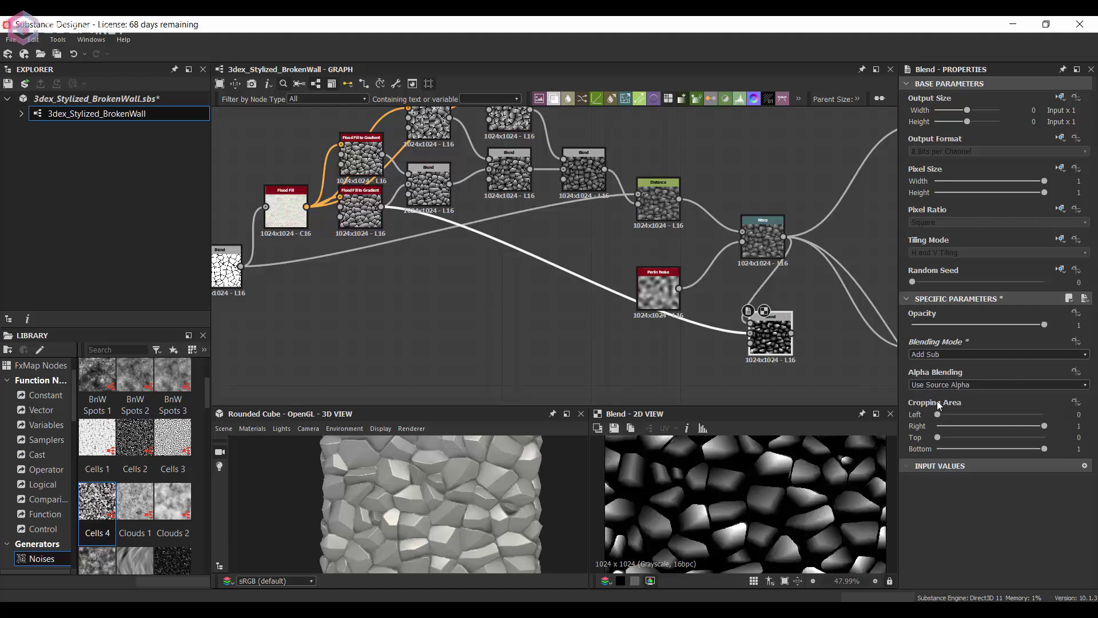
key("Down")
key("Down")
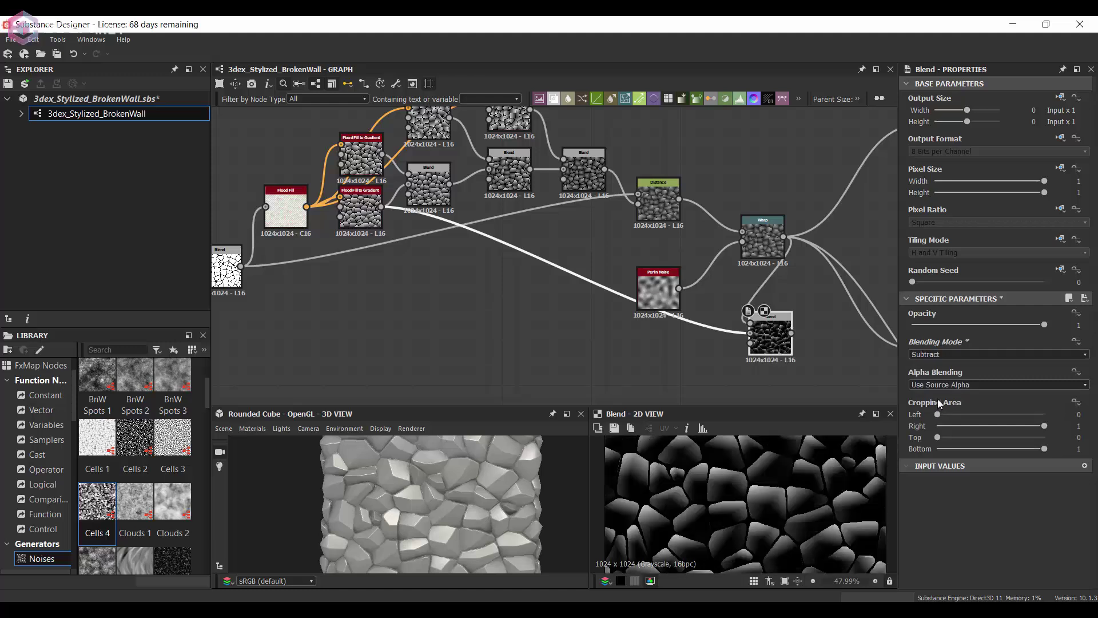
Move the new Blend node slightly down and closer beneath the Perlin Noise node
left_click_drag(769, 352, 718, 369)
scroll(732, 526, "down", 3)
middle_click_drag(760, 311, 713, 243)
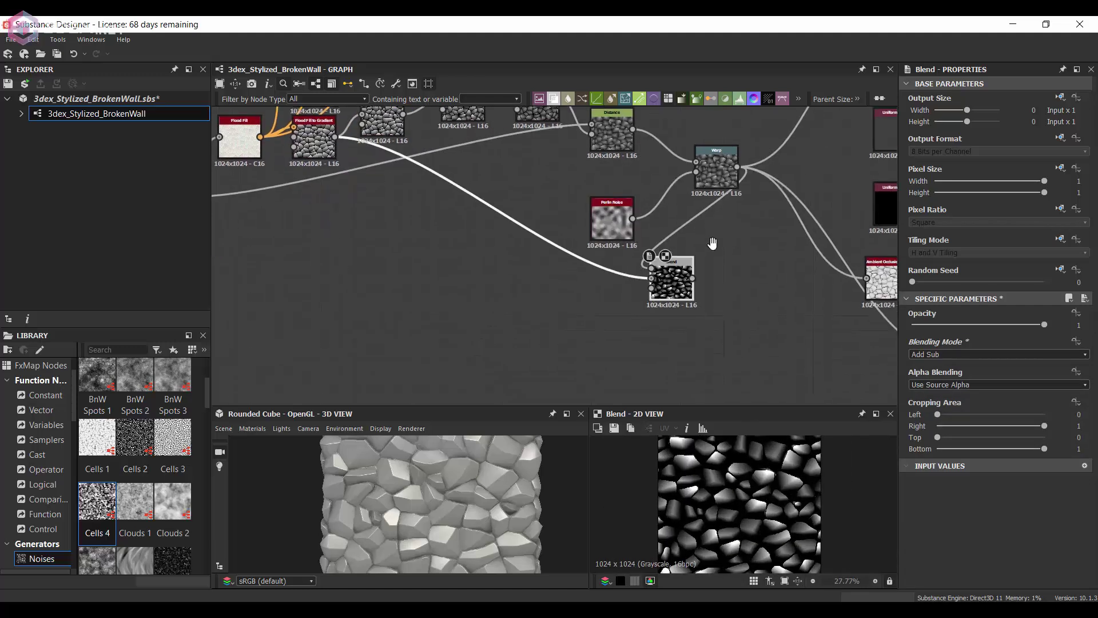
Try an Auto Levels node on the new Blend's output
scroll(708, 282, "up", 2)
left_click(708, 284)
key("space")
type("auto")
key("Return")
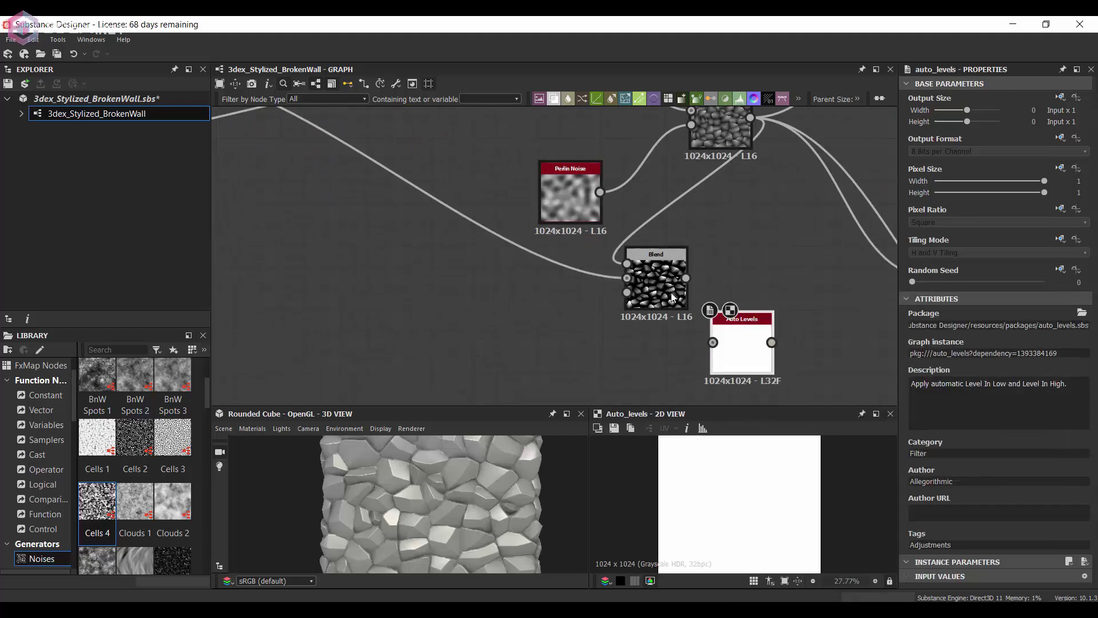
left_click_drag(685, 278, 712, 344)
left_click_drag(735, 352, 739, 286)
key("Delete")
Add a Histogram Range node after the new Blend and preview its output
key("space")
type("his")
key("Return")
double_click(739, 307)
scroll(772, 491, "up", 3)
scroll(769, 349, "down", 3)
Try driving the Normal and Ambient Occlusion nodes from the Histogram Range output, checking the stones in 3D
middle_click_drag(770, 343, 680, 360)
left_click_drag(679, 327, 782, 140)
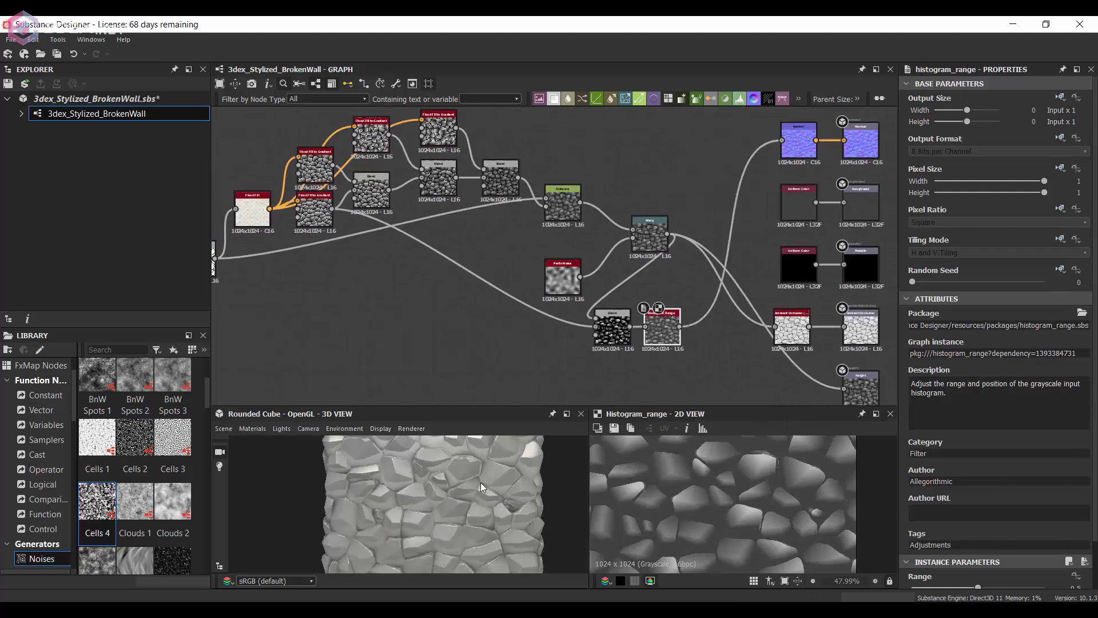
left_click_drag(480, 482, 480, 479)
left_click_drag(680, 327, 775, 326)
left_click_drag(486, 490, 453, 481)
scroll(604, 322, "up", 4)
Try the Add (Linear Dodge) and Subtract blending modes on the Blend that feeds the Histogram Range
double_click(608, 329)
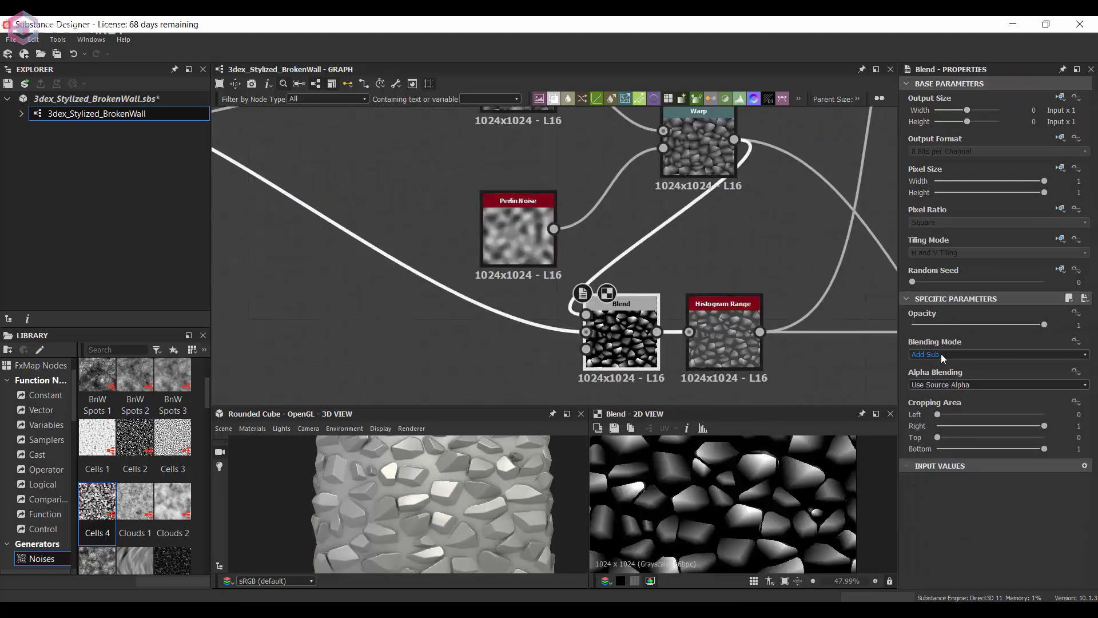
left_click(943, 355)
left_click(935, 374)
left_click(935, 355)
left_click(933, 383)
key("Down")
Set that Blend's opacity to 0.91 and route the Normal, Ambient Occlusion and Height connections back to the Warp output
left_click_drag(967, 325, 1018, 331)
scroll(445, 489, "down", 4)
scroll(445, 489, "up", 5)
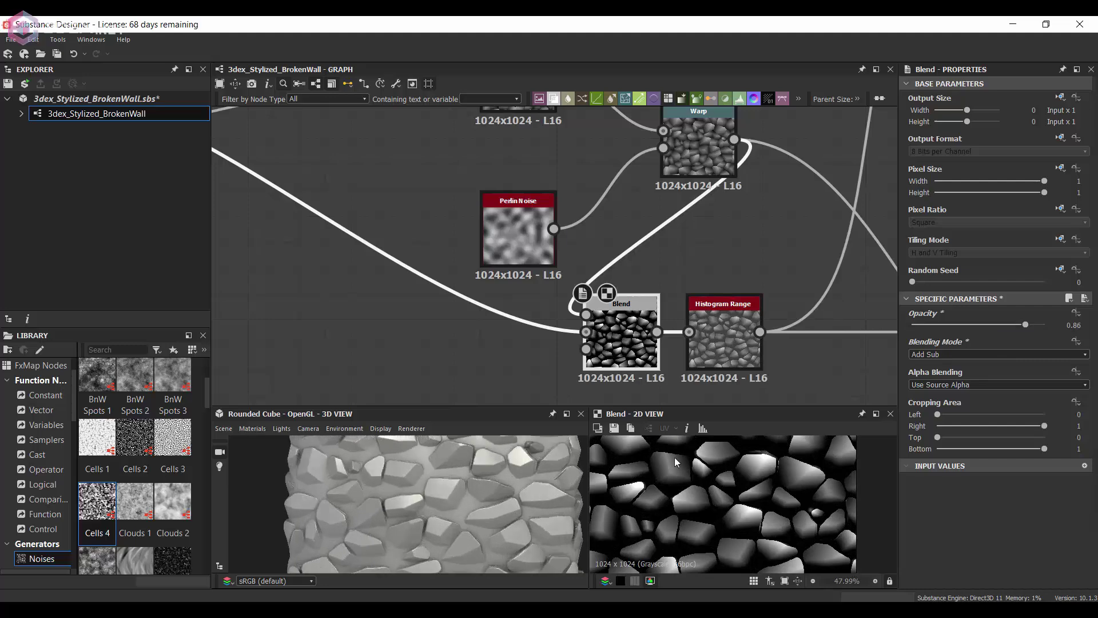
scroll(503, 479, "down", 5)
mouse_move(502, 479)
left_mouse_down()
mouse_move(488, 494)
mouse_move(501, 476)
left_mouse_up()
scroll(495, 475, "up", 4)
scroll(501, 475, "up", 3)
scroll(501, 479, "down", 2)
scroll(464, 392, "down", 3)
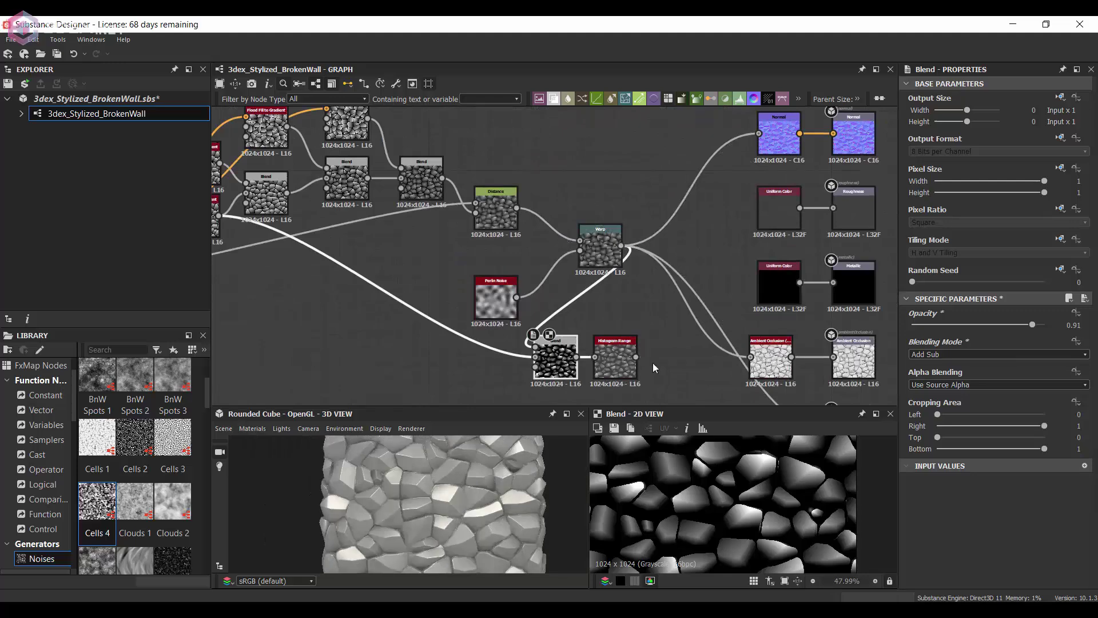
scroll(469, 485, "up", 3)
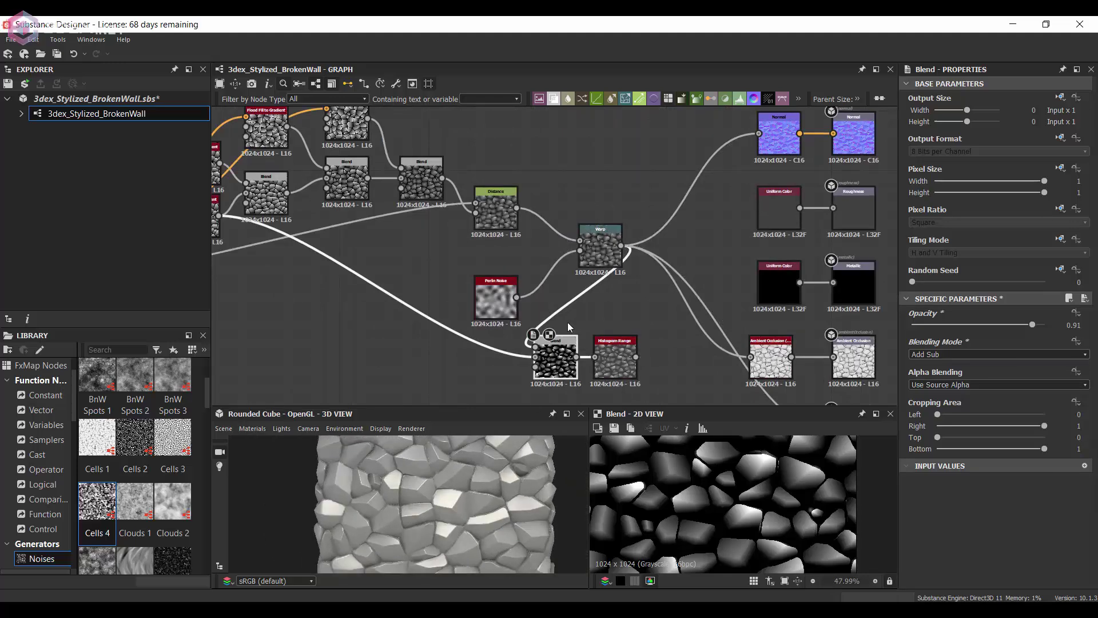
Compare the Warp output with the Histogram Range output in the 2D view
double_click(594, 257)
middle_click_drag(593, 259, 831, 286)
scroll(571, 257, "down", 3)
scroll(662, 302, "up", 4)
double_click(706, 320)
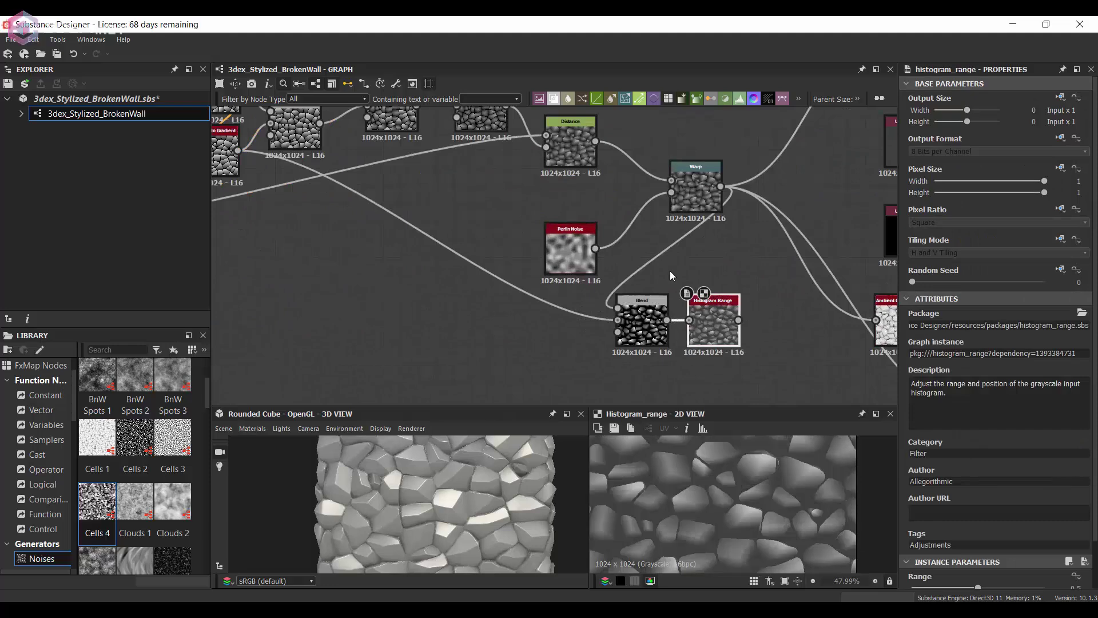
middle_click_drag(670, 271, 645, 307)
double_click(670, 224)
Move the Perlin Noise and Warp nodes closer to the Distance node and save the package
middle_click_drag(628, 252, 633, 283)
left_click_drag(552, 316, 535, 281)
left_click_drag(675, 255, 641, 254)
middle_click_drag(320, 194, 540, 207)
scroll(540, 207, "down", 4)
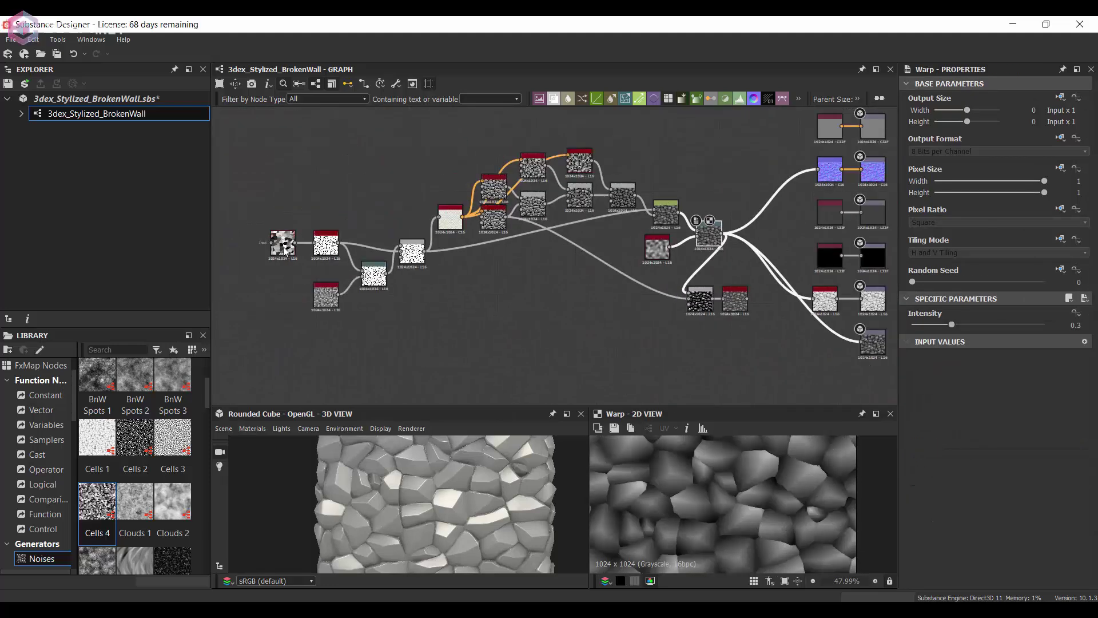
scroll(709, 200, "up", 2)
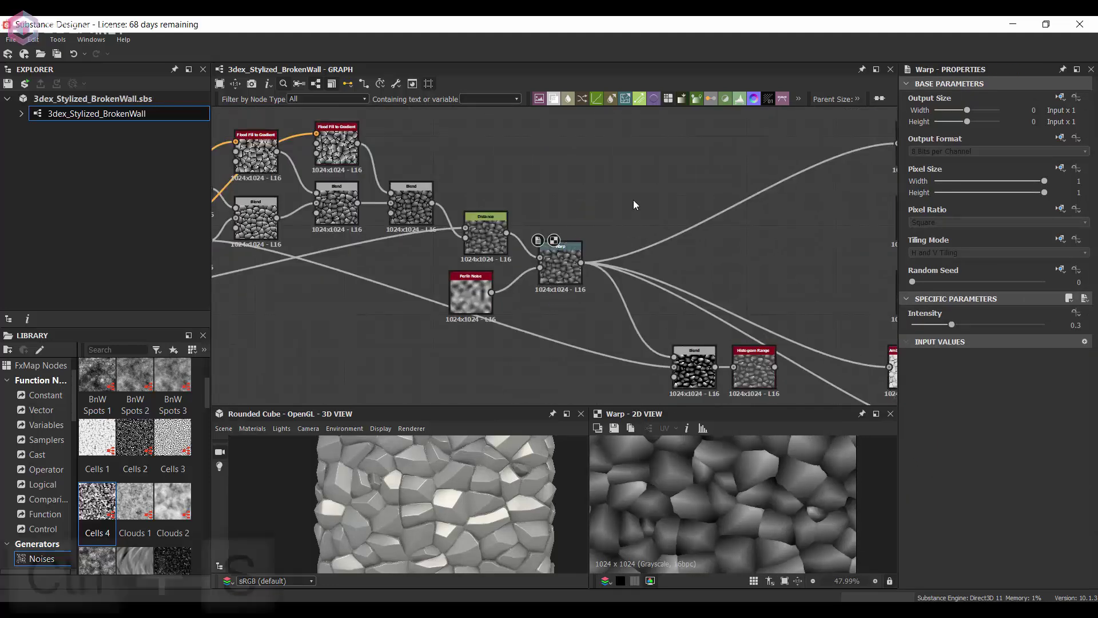
Add Grunge Map 006 and Grunge Map 009 from the noise library to the open area below the node chain
scroll(469, 497, "down", 3)
scroll(686, 233, "down", 2)
left_click_drag(206, 394, 205, 418)
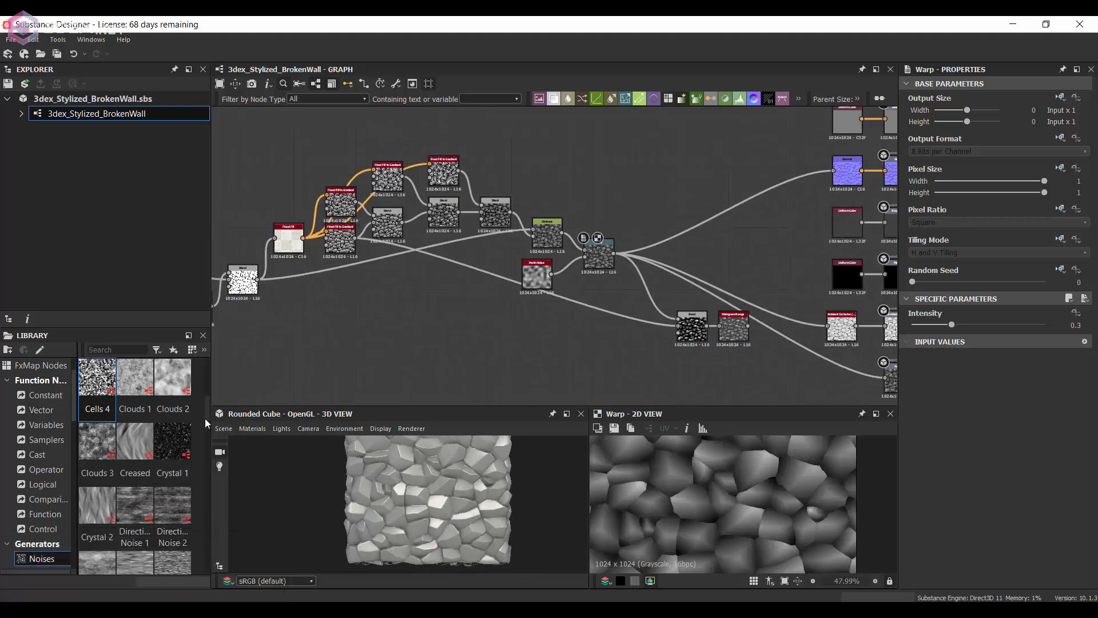
scroll(205, 424, "down", 5)
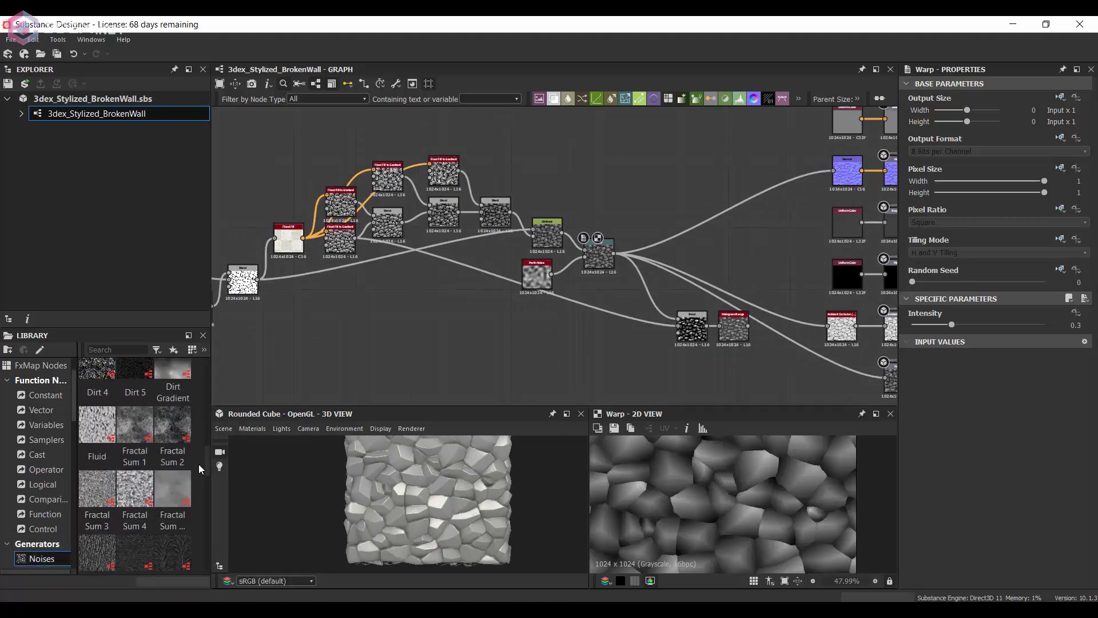
scroll(197, 467, "down", 5)
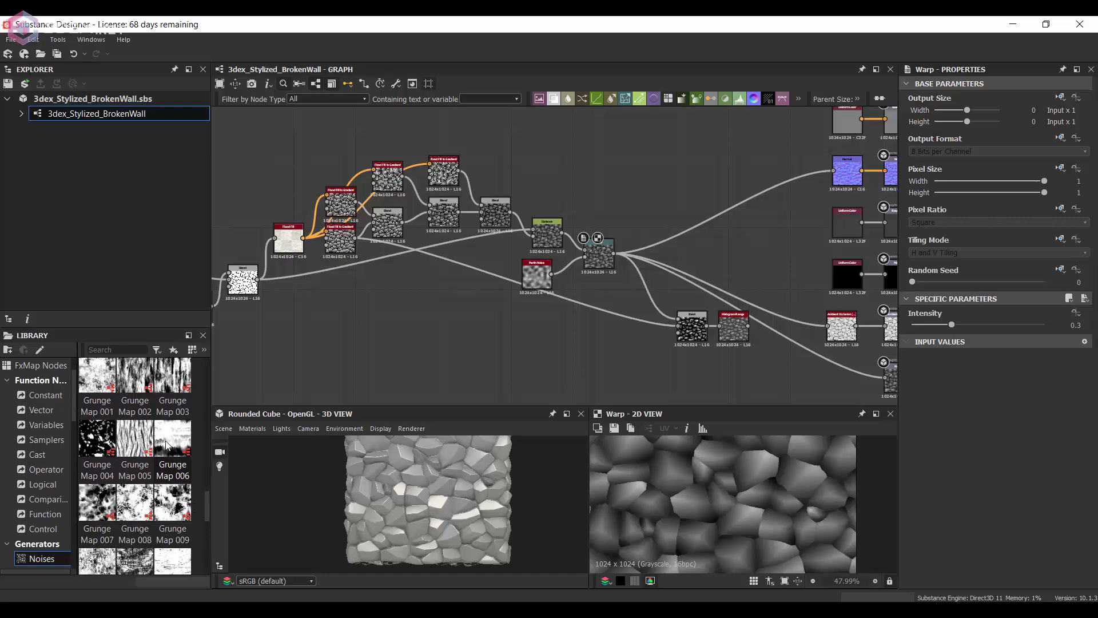
left_click_drag(166, 445, 413, 372)
left_click_drag(209, 507, 209, 394)
scroll(465, 373, "up", 4)
middle_click_drag(465, 373, 472, 281)
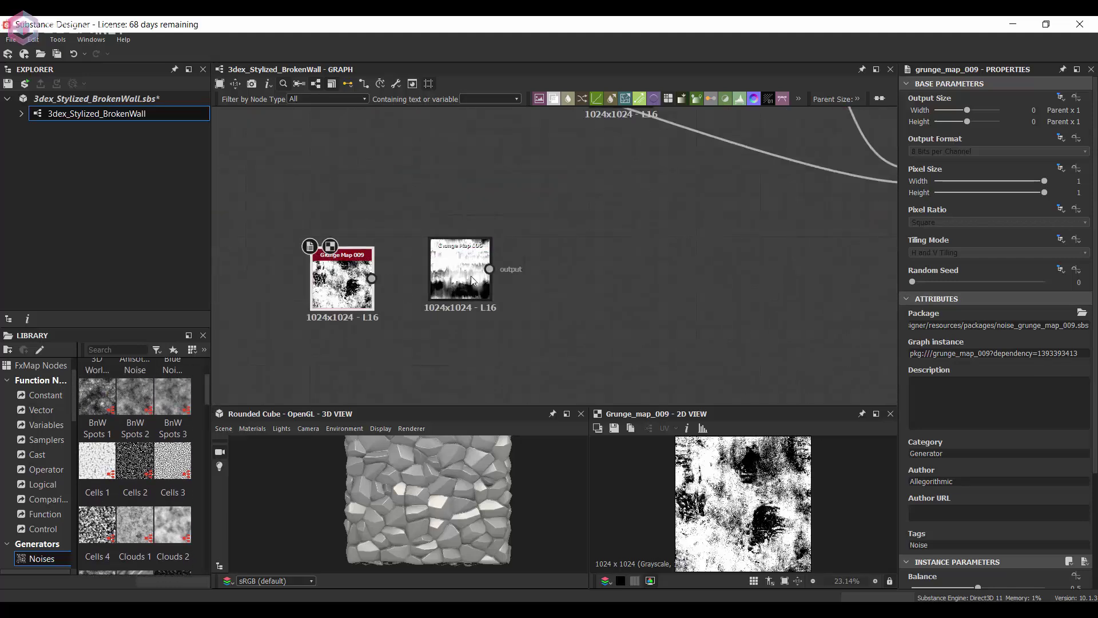
Preview Grunge Map 006 and move both grunge map nodes to just below the Perlin Noise node
double_click(472, 281)
scroll(565, 231, "down", 3)
middle_click_drag(566, 232, 492, 317)
left_click_drag(292, 288, 458, 377)
left_click_drag(429, 343, 547, 333)
Add a Height Blend node fed by the Warp output and place it beside Grunge Map 006
left_click(583, 228)
key("space")
type("hei")
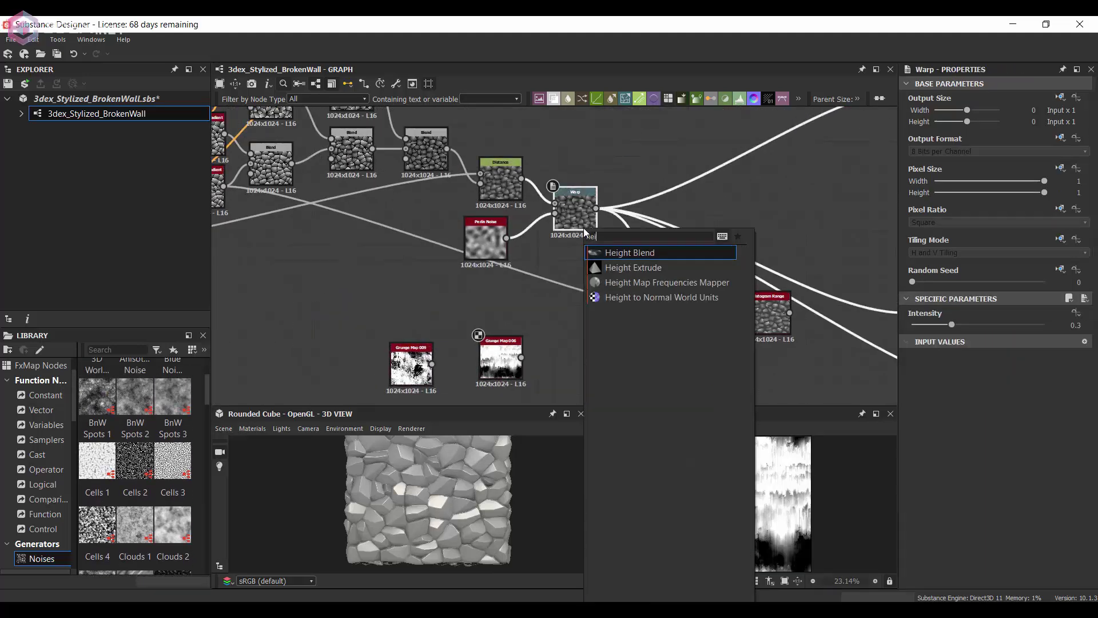
key("Return")
left_click_drag(655, 223, 627, 357)
Connect Grunge Map 006 to the Height Blend's first height input and check the blended height
middle_click_drag(627, 357, 641, 278)
scroll(641, 279, "up", 1)
left_click_drag(515, 279, 608, 250)
scroll(785, 503, "up", 2)
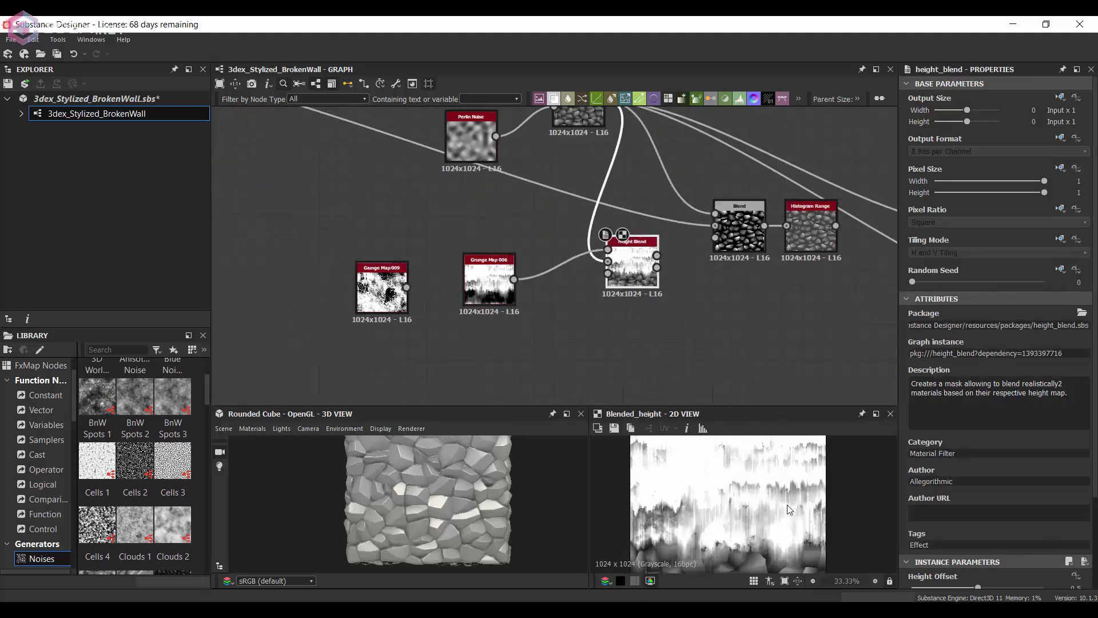
scroll(787, 504, "down", 1)
Connect the Height Blend output to the Normal, Ambient Occlusion and Height nodes and check the wall in 3D
scroll(514, 349, "down", 2)
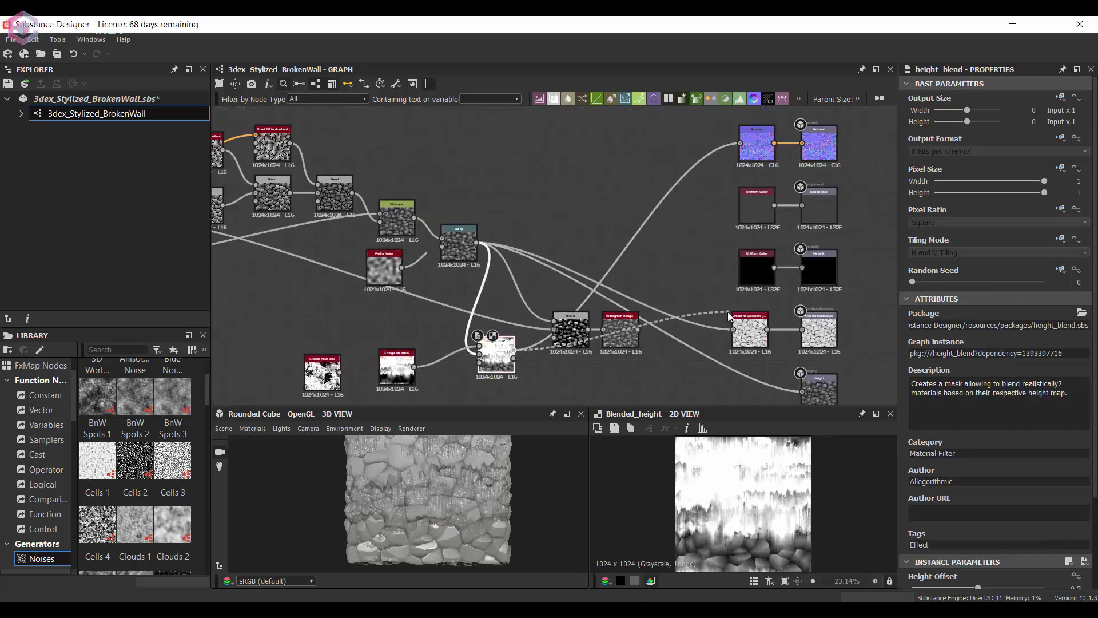
left_click_drag(730, 317, 733, 330)
middle_click_drag(532, 339, 532, 311)
mouse_move(452, 485)
left_mouse_down()
mouse_move(431, 484)
mouse_move(499, 478)
mouse_move(441, 472)
left_mouse_up()
scroll(441, 472, "up", 2)
scroll(479, 355, "up", 2)
Move the grunge map away and insert a Histogram Scan node between Grunge Map 006 and the Height Blend
middle_click_drag(479, 355, 610, 321)
left_click_drag(362, 274, 291, 265)
key("space")
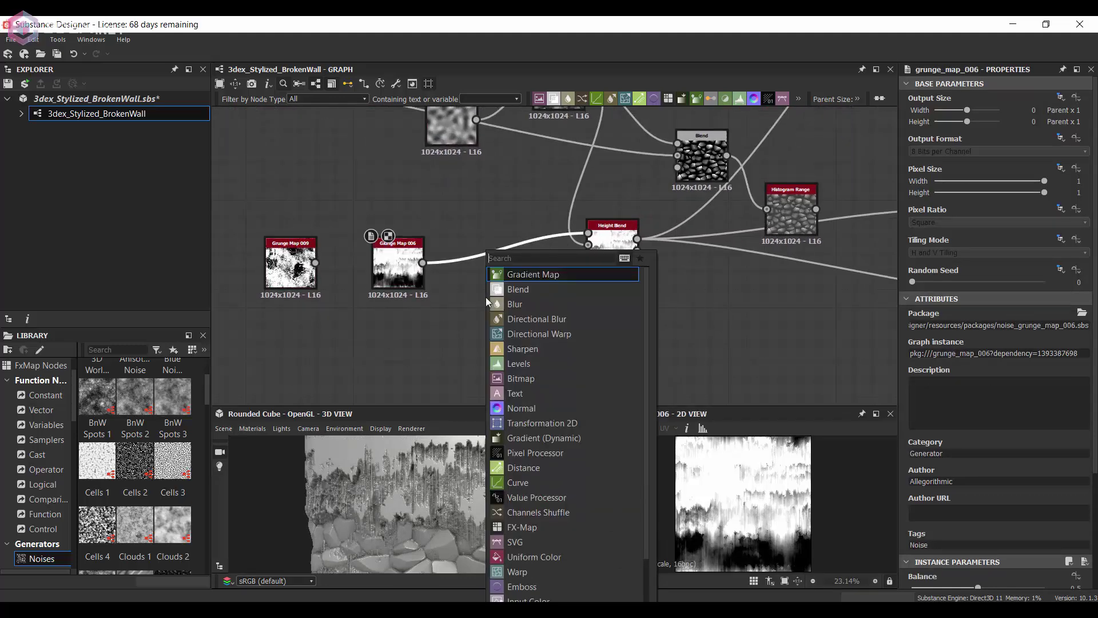
type("his")
left_click(526, 290)
Set the Histogram Scan's position to 0.18 and its contrast to 0.59
scroll(947, 457, "down", 3)
mouse_move(947, 518)
left_mouse_down()
mouse_move(975, 518)
mouse_move(965, 519)
left_mouse_up()
mouse_move(965, 547)
left_mouse_down()
mouse_move(1008, 545)
mouse_move(956, 545)
left_mouse_up()
scroll(486, 494, "down", 4)
left_click_drag(492, 495, 545, 482)
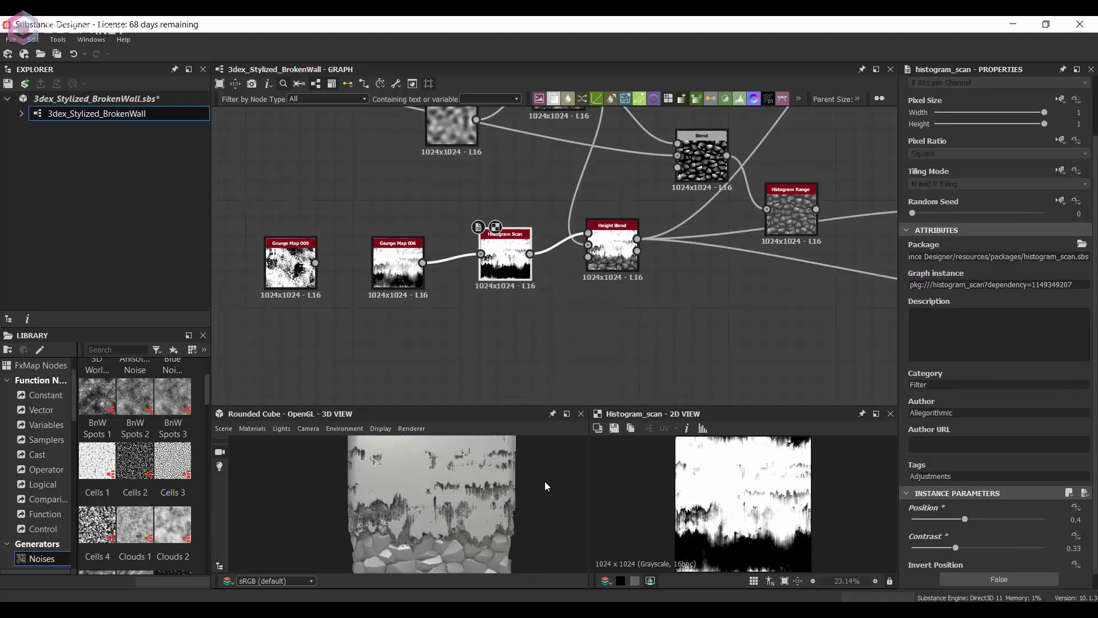
left_click_drag(981, 547, 990, 547)
left_click_drag(965, 519, 935, 519)
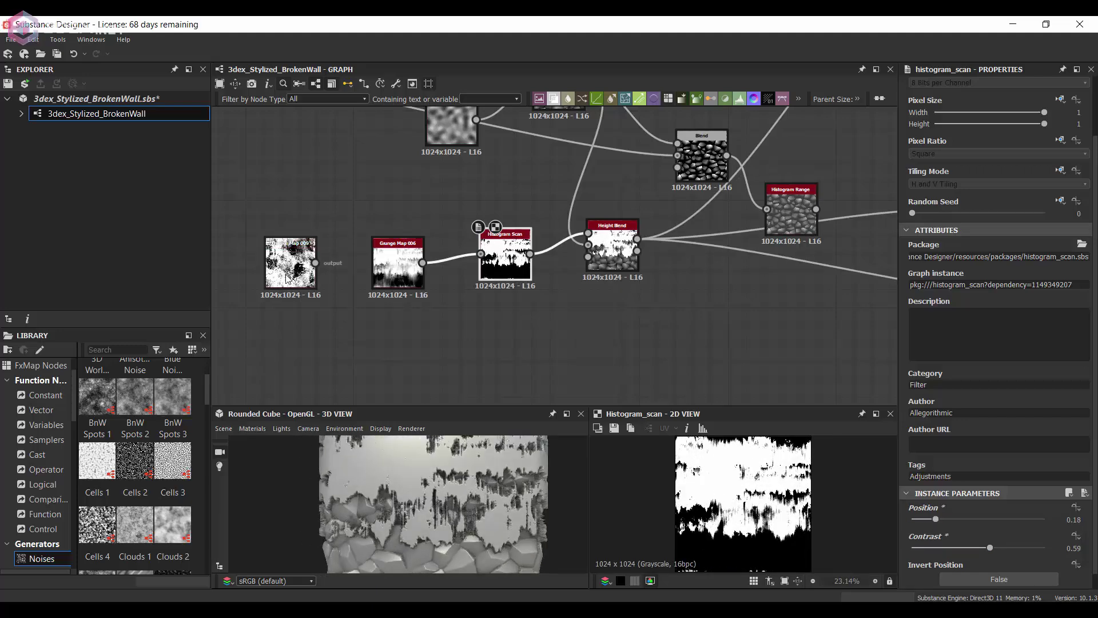
Feed the Histogram Scan from Grunge Map 009 instead of Grunge Map 006 and preview the Height Blend
left_click_drag(495, 321, 431, 323)
left_click(615, 252)
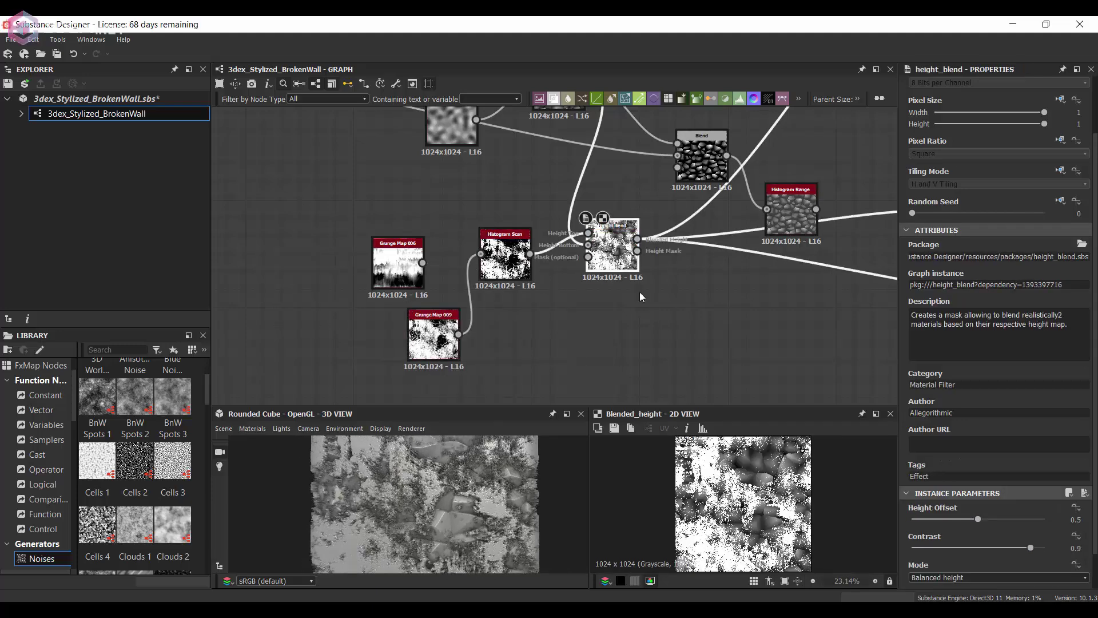
Set the Histogram Scan's position to 0.45 and its contrast to the maximum, and preview the Height Blend
double_click(503, 278)
left_click_drag(919, 519, 974, 519)
left_click_drag(988, 548, 1045, 547)
left_click_drag(974, 518, 971, 519)
left_click_drag(348, 519, 446, 496)
middle_click_drag(596, 253, 576, 282)
left_click_drag(588, 280, 606, 310)
double_click(606, 309)
Move the Histogram Scan and both grunge maps away from the Height Blend and insert a Levels node in the gap
middle_click_drag(549, 309, 566, 280)
left_click_drag(318, 215, 531, 349)
left_click_drag(504, 251, 416, 260)
scroll(480, 250, "up", 1)
left_click(497, 257)
key("space")
type("hi")
key("Escape")
key("space")
type("lev")
key("Return")
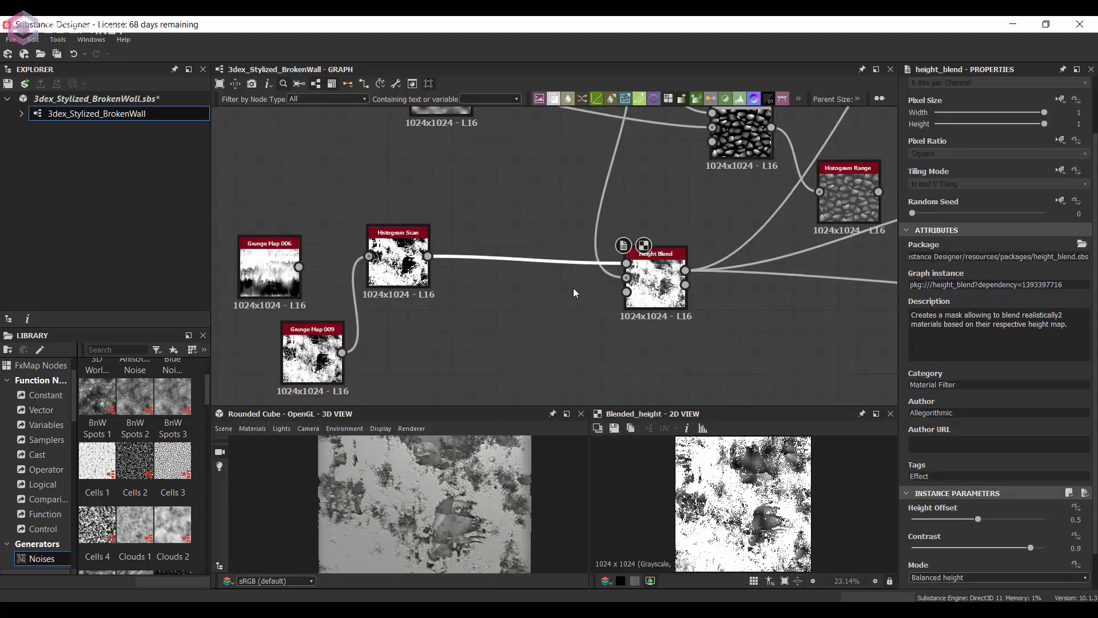
Lower the Levels node's output white point to slightly below the middle and check the wall in 3D
left_click_drag(1078, 448, 986, 437)
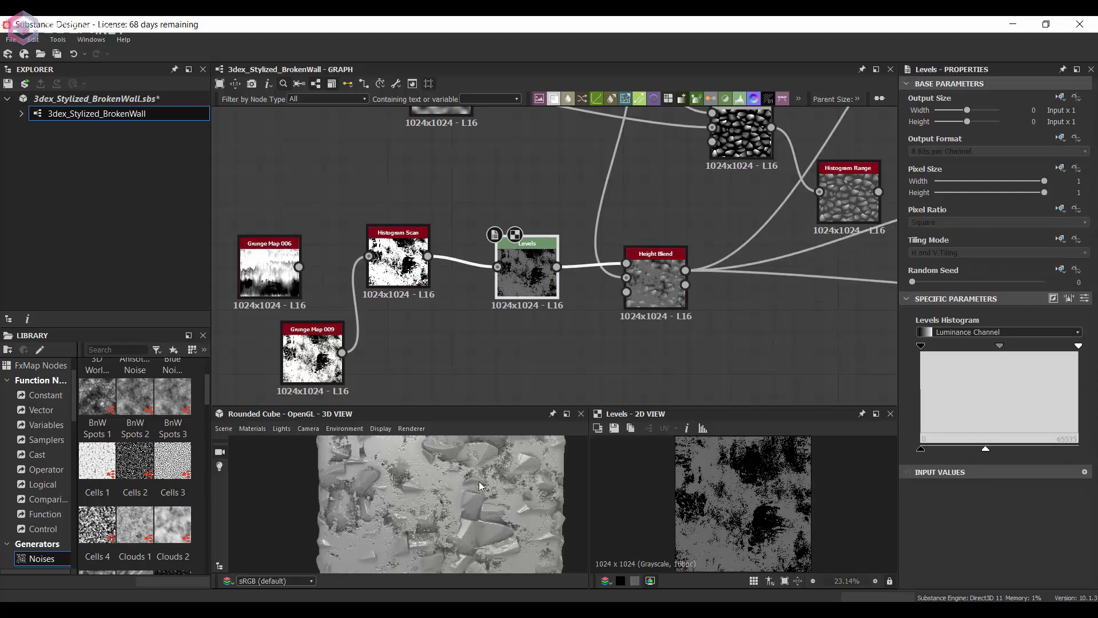
scroll(470, 267, "down", 2)
middle_click_drag(470, 267, 504, 276)
left_click(497, 326)
scroll(457, 469, "down", 2)
left_click_drag(457, 469, 454, 478)
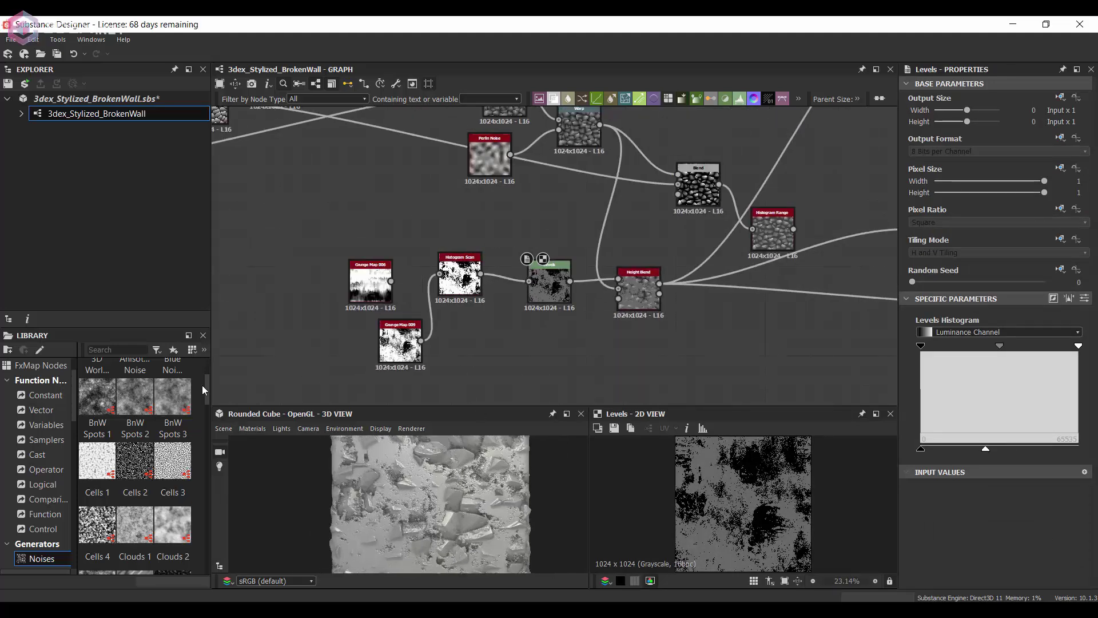
Feed the Histogram Scan from Grunge Map 006 instead of Grunge Map 009 and preview the Height Blend
left_click_drag(201, 385, 209, 404)
scroll(451, 482, "up", 1)
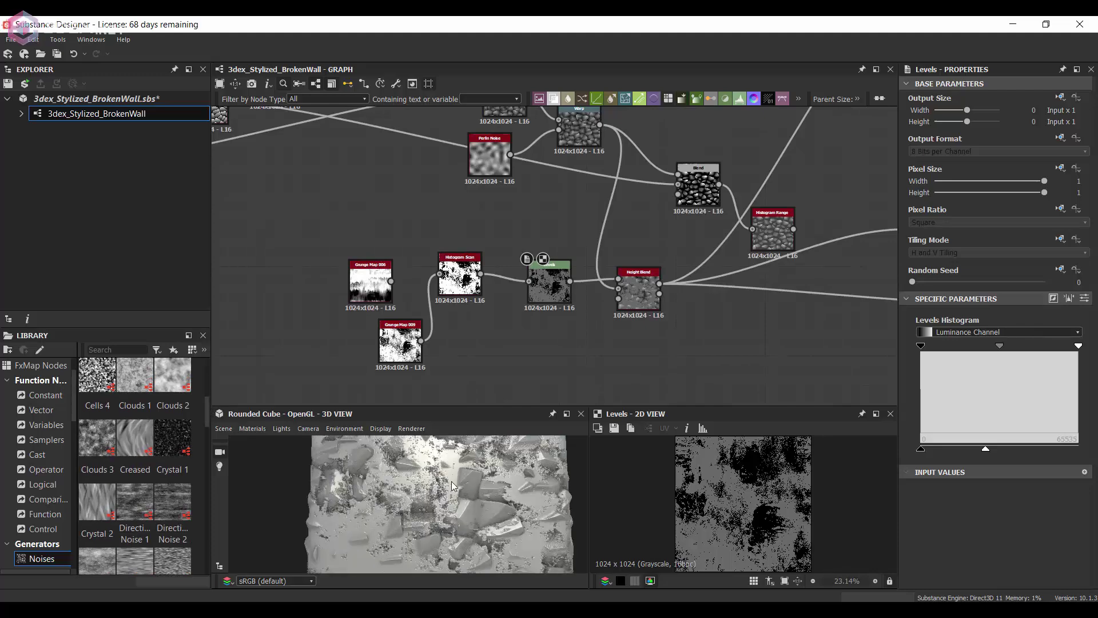
scroll(397, 275, "up", 2)
left_click(339, 288)
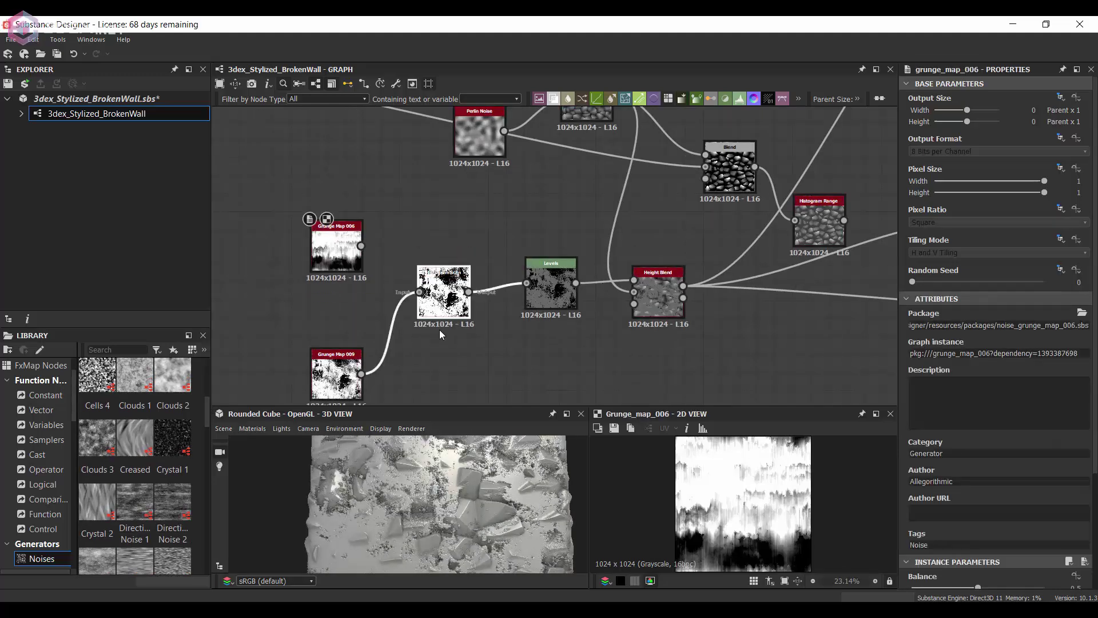
scroll(446, 480, "down", 5)
mouse_move(448, 483)
left_mouse_down()
mouse_move(494, 507)
mouse_move(448, 483)
left_mouse_up()
scroll(446, 480, "up", 5)
double_click(663, 300)
Raise the Levels node's output white point to slightly above the middle and inspect the plaster thickness in 3D
left_click(546, 287)
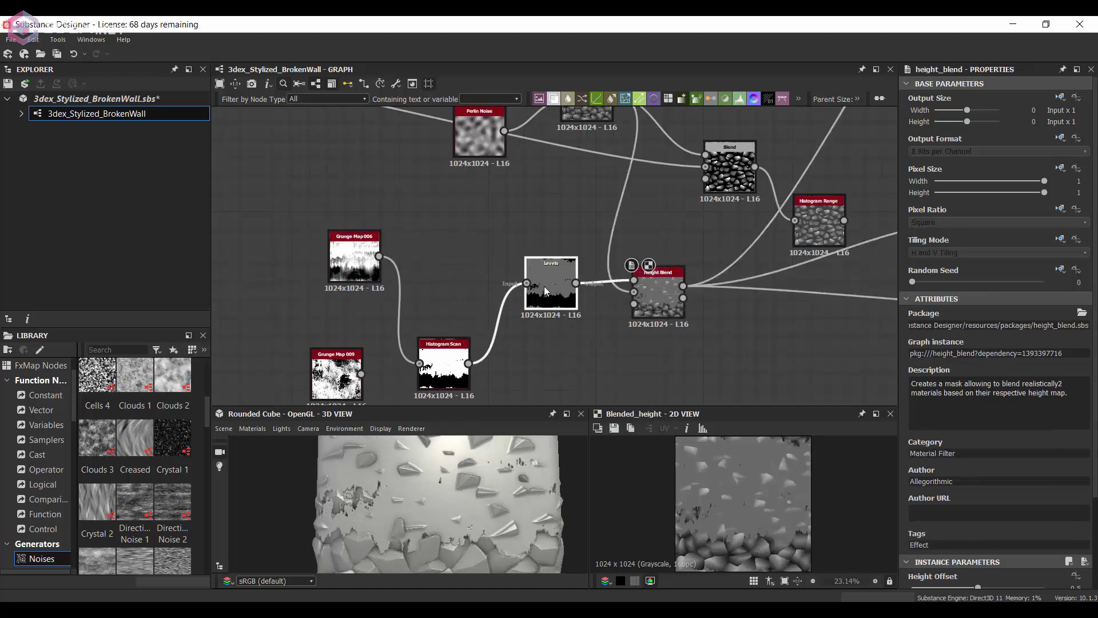
left_click_drag(990, 448, 1016, 450)
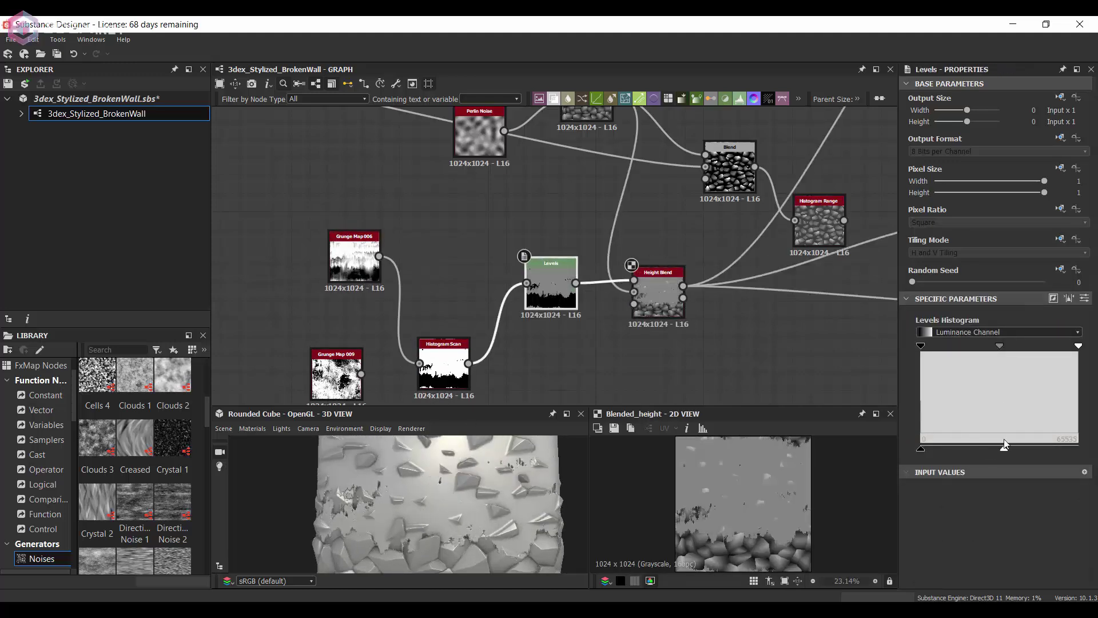
scroll(478, 490, "down", 2)
left_click_drag(478, 490, 437, 506)
scroll(437, 506, "down", 3)
scroll(437, 505, "up", 2)
middle_click_drag(559, 241, 566, 221)
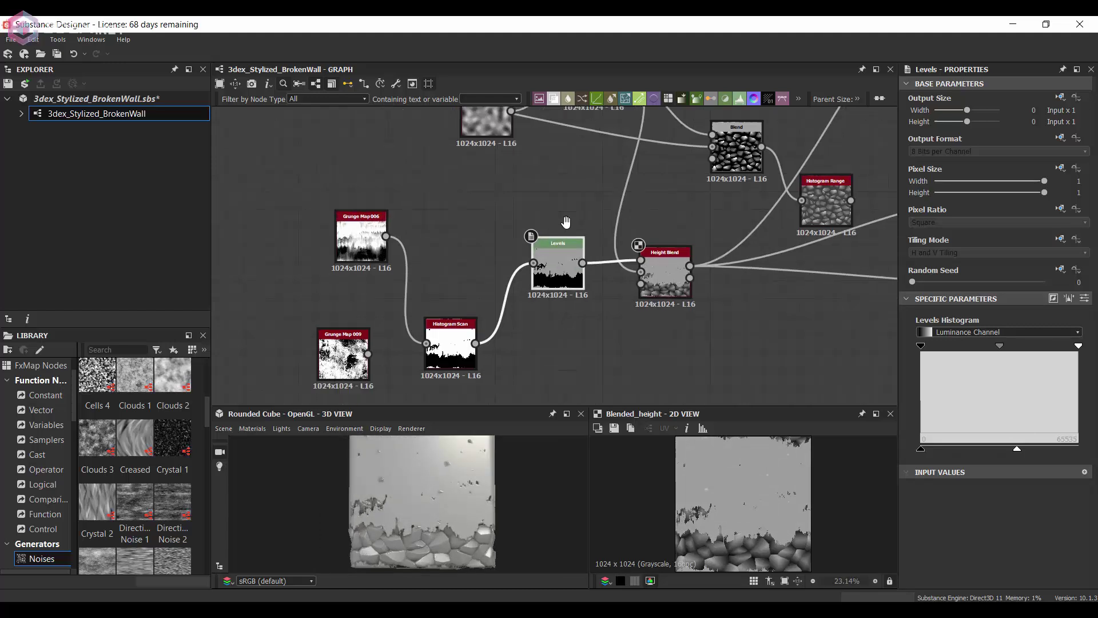
Connect Grunge Map 006 directly to the Levels node and use the Histogram Scan as the Height Blend's mask
left_click_drag(475, 348, 479, 367)
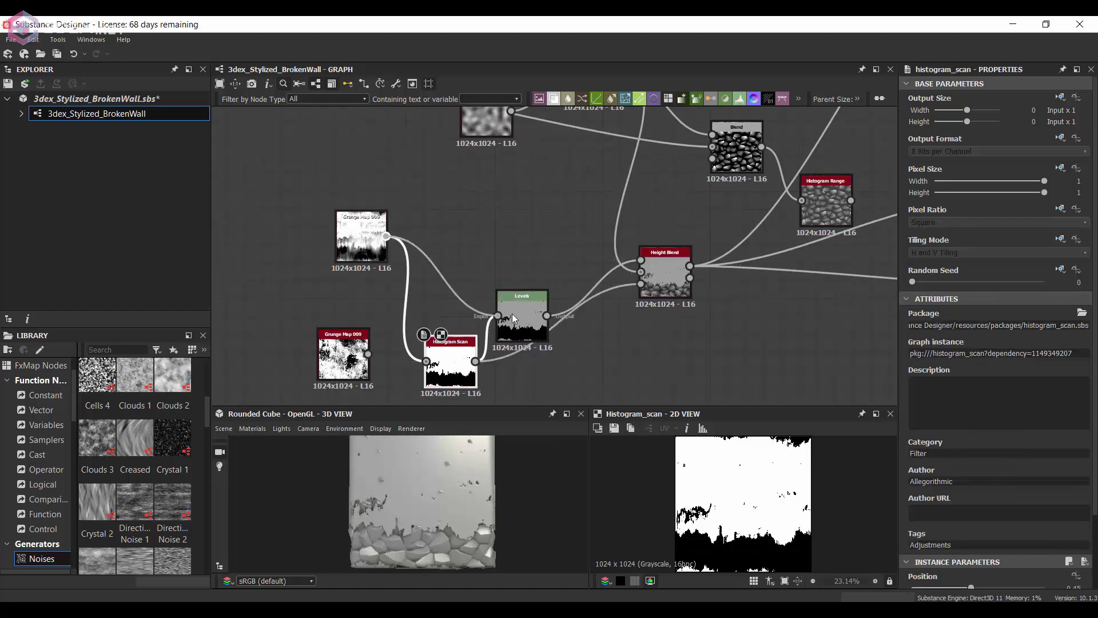
scroll(499, 265, "up", 2)
scroll(444, 475, "up", 3)
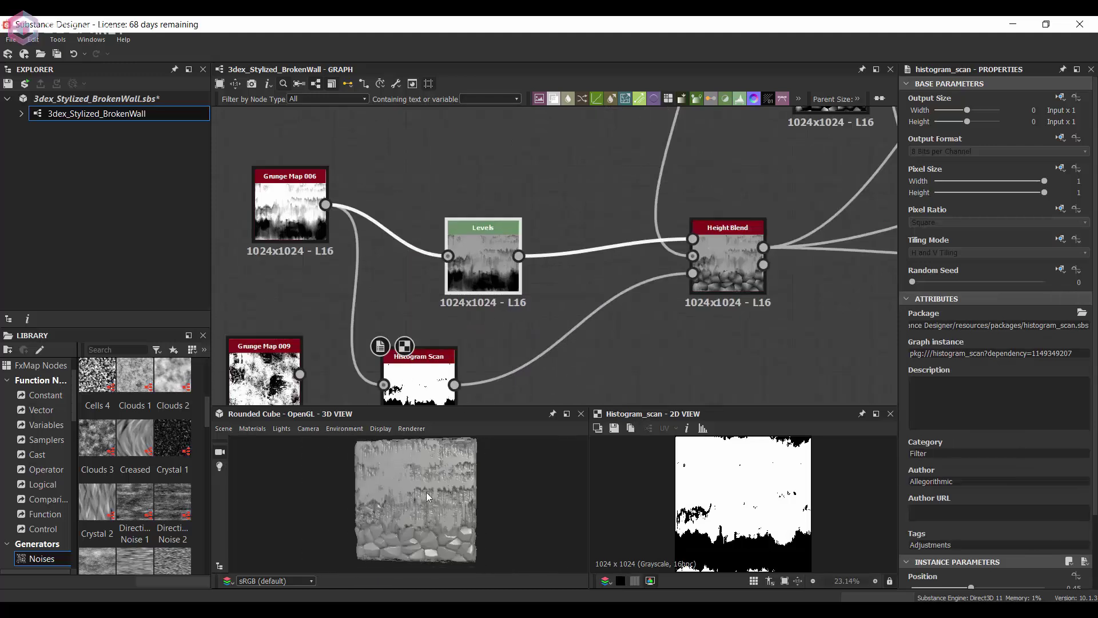
scroll(424, 487, "down", 2)
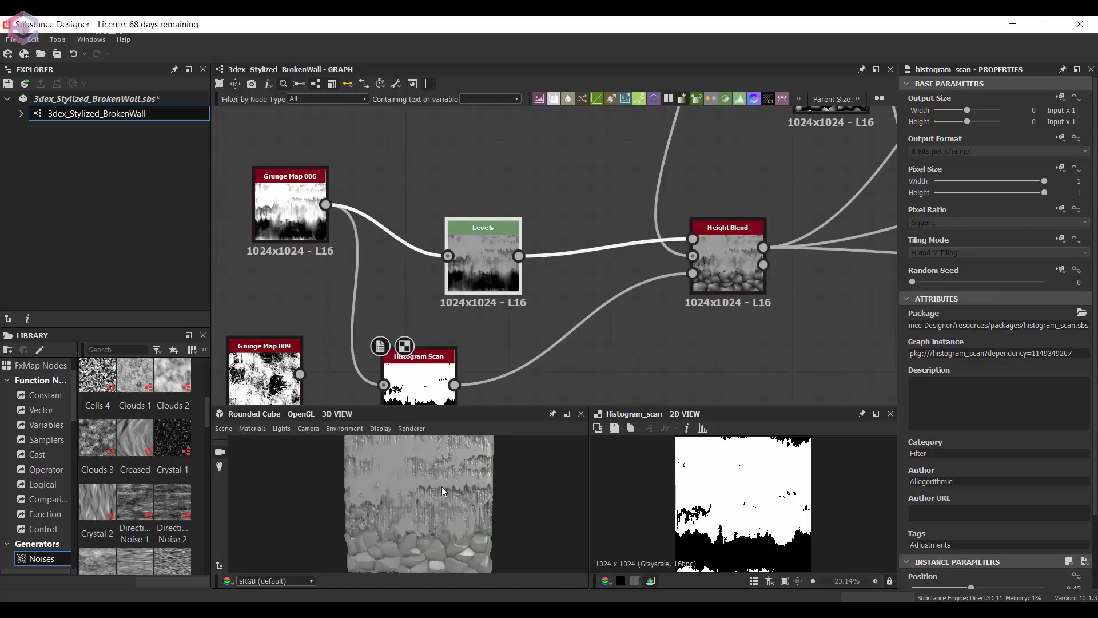
middle_click_drag(442, 486, 451, 499)
Add Grunge Map 003, Grunge Map 001 and Grunge Map 012 to the graph and move Grunge Map 009 aside
middle_click_drag(355, 320, 403, 308)
left_click_drag(208, 416, 208, 492)
left_click_drag(172, 452, 470, 166)
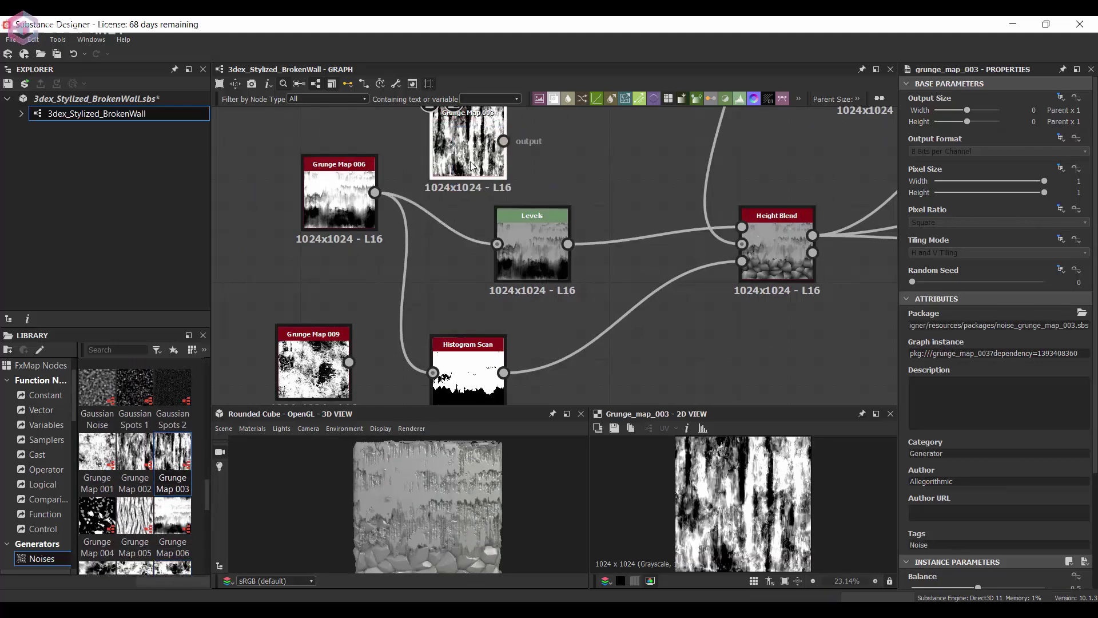
left_click_drag(102, 468, 222, 230)
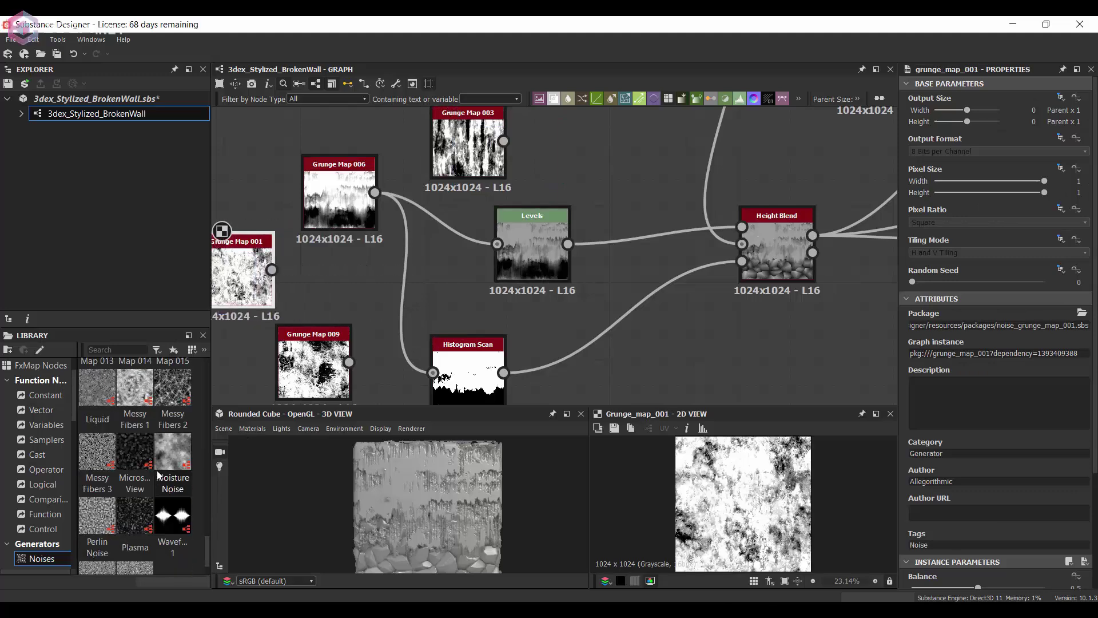
left_click_drag(360, 275, 348, 305)
left_click_drag(313, 366, 250, 403)
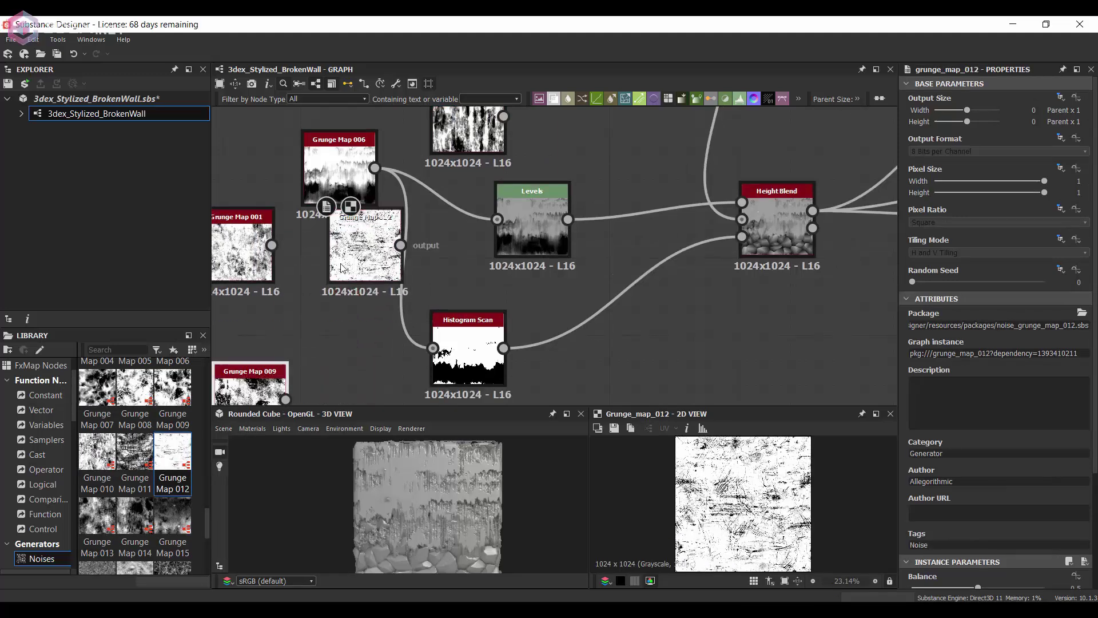
left_click_drag(364, 246, 328, 327)
Insert a Blend node between the Levels and Height Blend nodes, with Grunge Map 012 as its foreground
scroll(400, 309, "down", 1)
left_click_drag(525, 269, 482, 278)
left_click(584, 269)
key("space")
type("b")
key("Return")
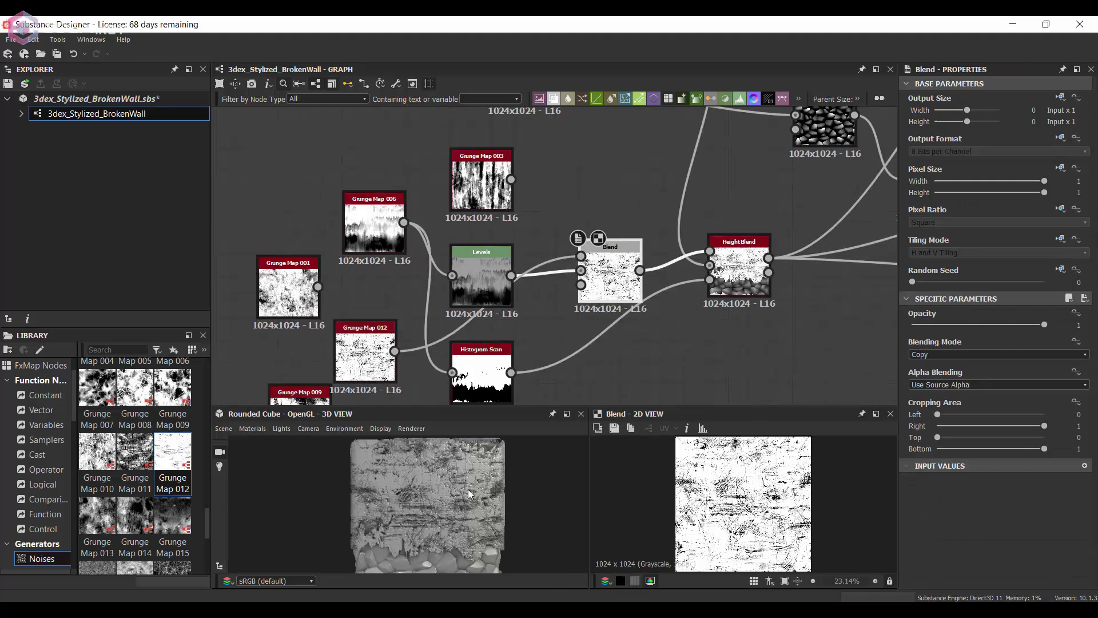
Set the new Blend node to Multiply with an opacity of 0.04 and check the wall in 3D
left_click(972, 354)
left_click(947, 372)
key("Down")
key("Down")
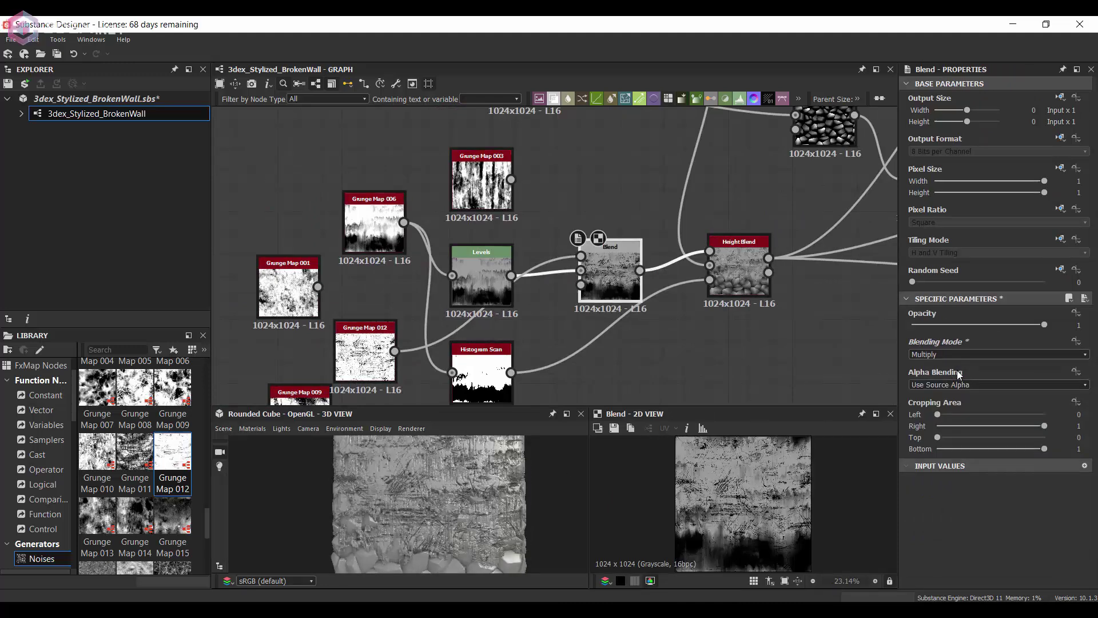
left_click_drag(929, 323, 922, 321)
left_click_drag(583, 462, 537, 479)
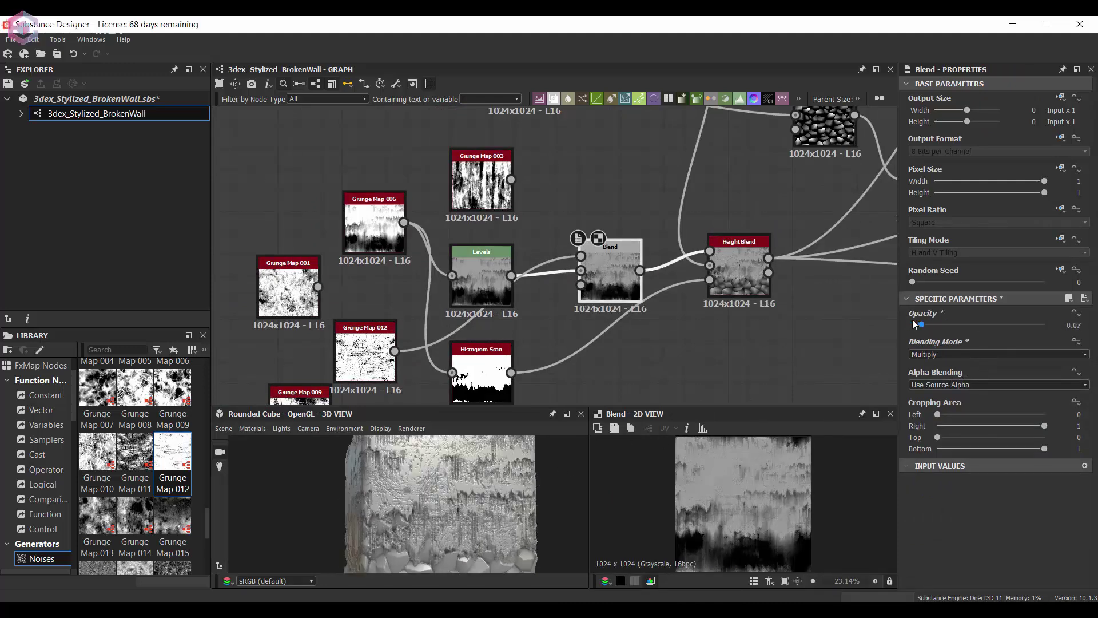
scroll(441, 479, "down", 3)
left_click_drag(444, 479, 484, 534)
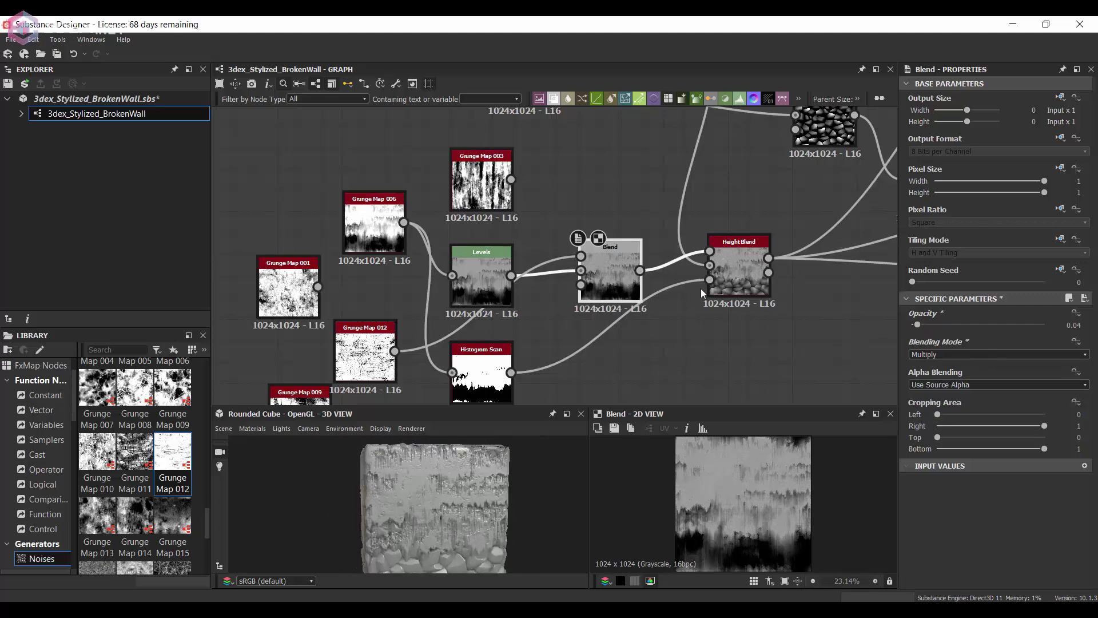
Preview the Height Blend, move the Histogram Scan below the plaster nodes and view its mask
double_click(738, 272)
left_click_drag(497, 451, 511, 445)
middle_click_drag(526, 282, 568, 246)
middle_click_drag(478, 265, 482, 267)
left_click_drag(528, 335, 528, 355)
mouse_move(426, 259)
middle_mouse_down()
mouse_move(417, 285)
mouse_move(422, 243)
middle_mouse_up()
double_click(537, 357)
middle_click_drag(537, 362, 543, 317)
left_click_drag(540, 315, 561, 359)
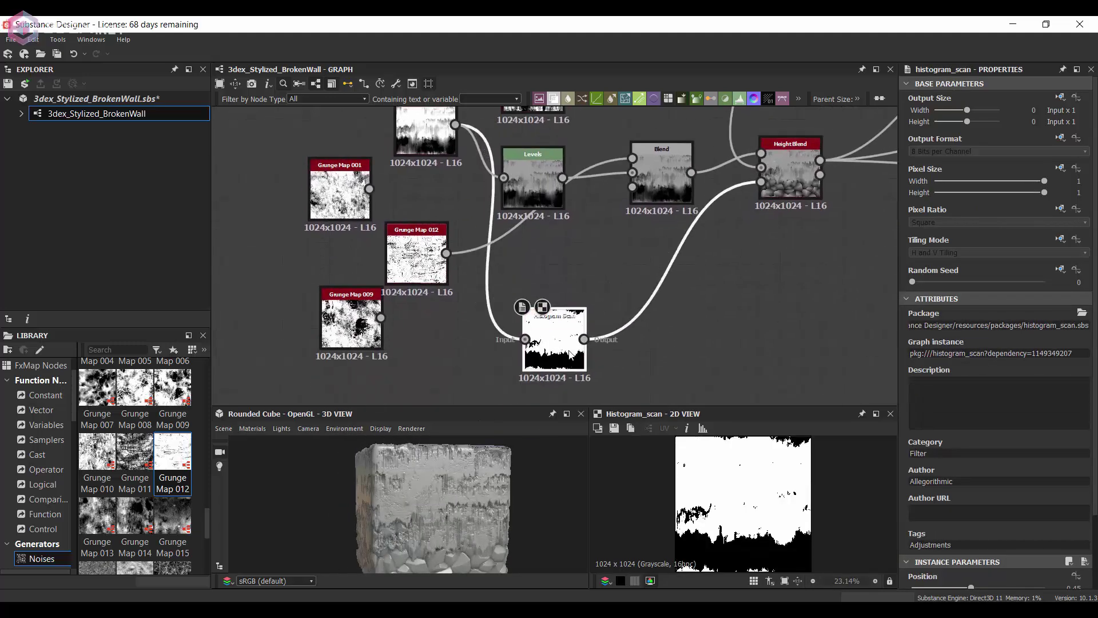
Rearrange the grunge maps and the Levels node, placing Grunge Map 012 above Levels and Grunge Map 006 before it
middle_click_drag(531, 321, 539, 349)
scroll(539, 349, "down", 1)
left_click_drag(393, 350, 366, 385)
left_click_drag(378, 240, 353, 258)
double_click(353, 258)
double_click(441, 295)
middle_click_drag(481, 234, 485, 262)
left_click_drag(537, 258, 556, 322)
left_click_drag(433, 322, 540, 251)
left_click_drag(450, 215, 306, 208)
left_click_drag(355, 286, 434, 142)
left_click_drag(310, 207, 337, 305)
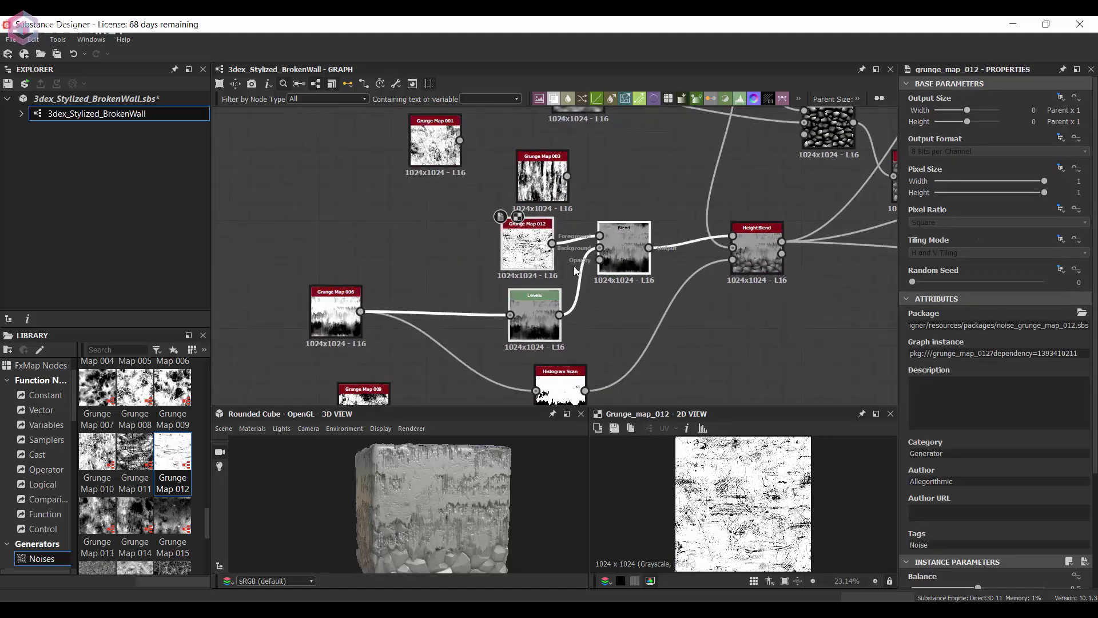
Insert a second Blend node before the Height Blend, with Grunge Map 003 as its foreground
left_click_drag(623, 244, 523, 270)
left_click(623, 258)
key("space")
type("b")
left_click(630, 274)
Set the second Blend node's opacity to 0.03 and its blending mode to Subtract
left_click_drag(978, 324, 916, 325)
left_click(944, 355)
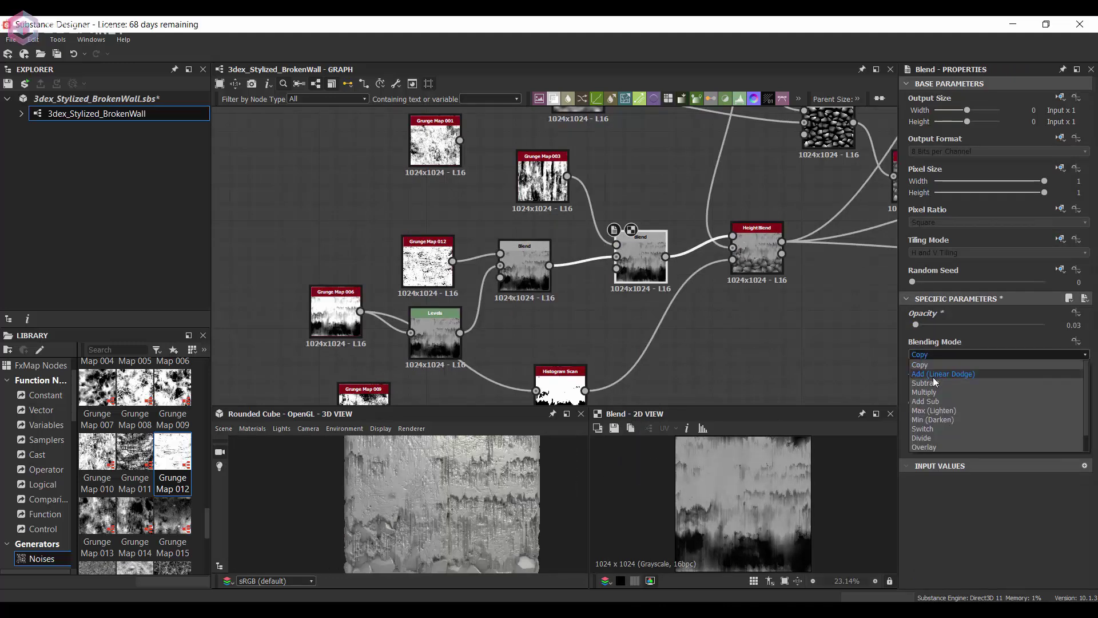
left_click(935, 382)
scroll(469, 476, "down", 3)
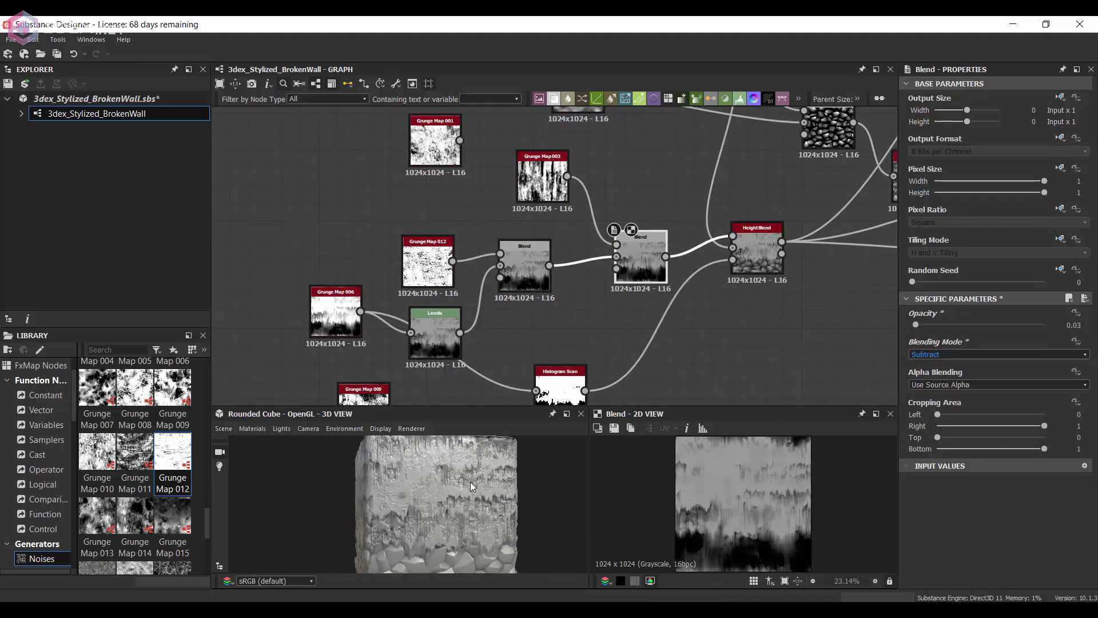
Make room beside Grunge Map 006 and insert another Levels node between it and the existing Levels node
middle_click_drag(595, 271, 641, 239)
left_click_drag(361, 292, 324, 300)
left_click_drag(435, 192, 433, 191)
left_click_drag(483, 309, 484, 277)
double_click(485, 278)
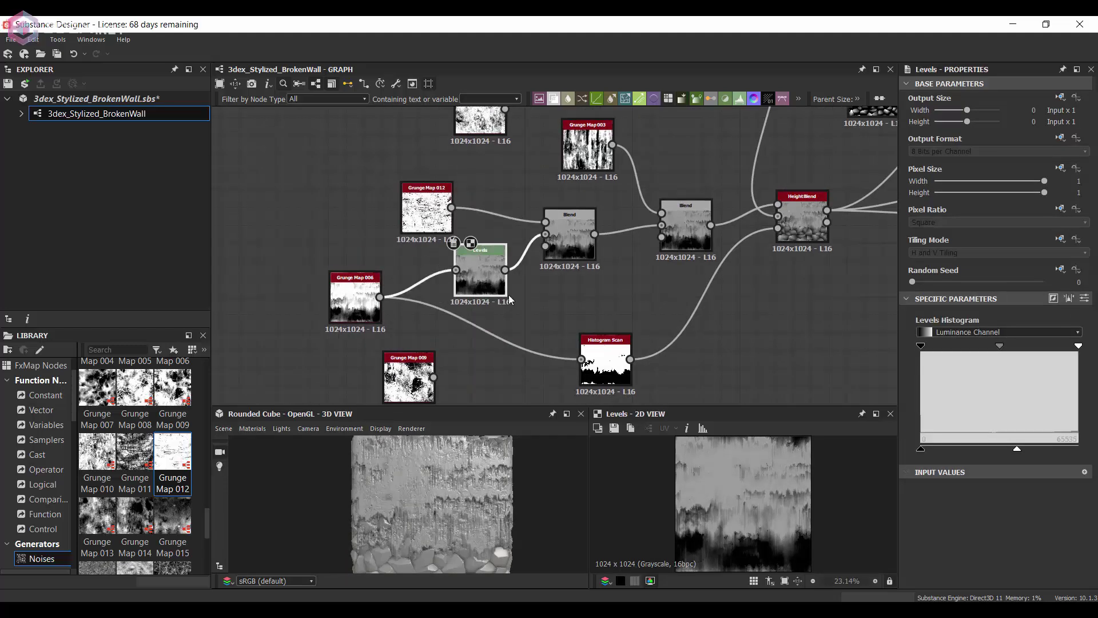
middle_click_drag(428, 269, 483, 224)
scroll(482, 225, "up", 2)
left_click_drag(378, 265, 275, 290)
key("l")
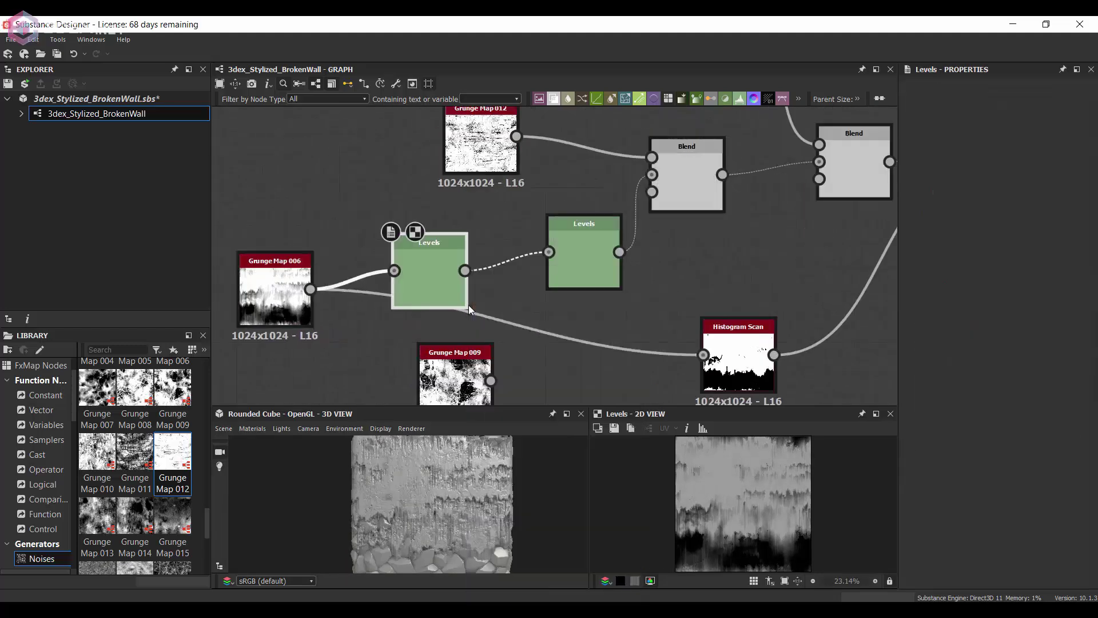
Lower the new Levels node's input white point to about four fifths of the range and inspect the wall in 3D
left_click_drag(1078, 346, 1058, 344)
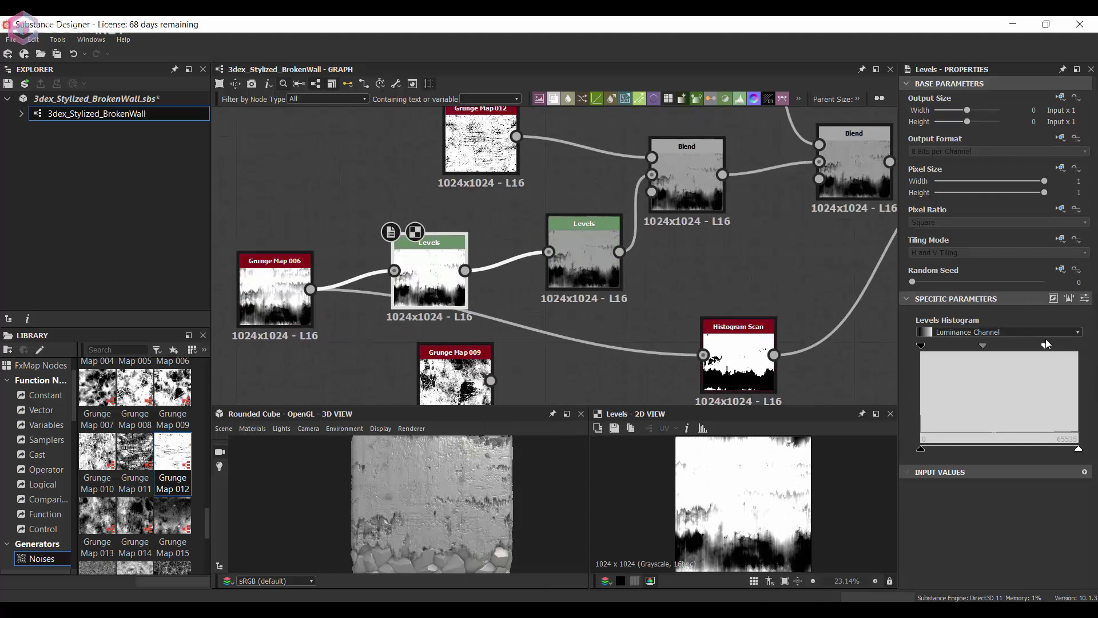
scroll(457, 486, "up", 3)
scroll(471, 490, "down", 3)
mouse_move(471, 490)
left_mouse_down()
mouse_move(500, 500)
mouse_move(462, 509)
left_mouse_up()
scroll(478, 500, "down", 2)
Move Grunge Map 009 and the Histogram Scan below the Levels nodes and view the scan's mask
scroll(483, 343, "down", 2)
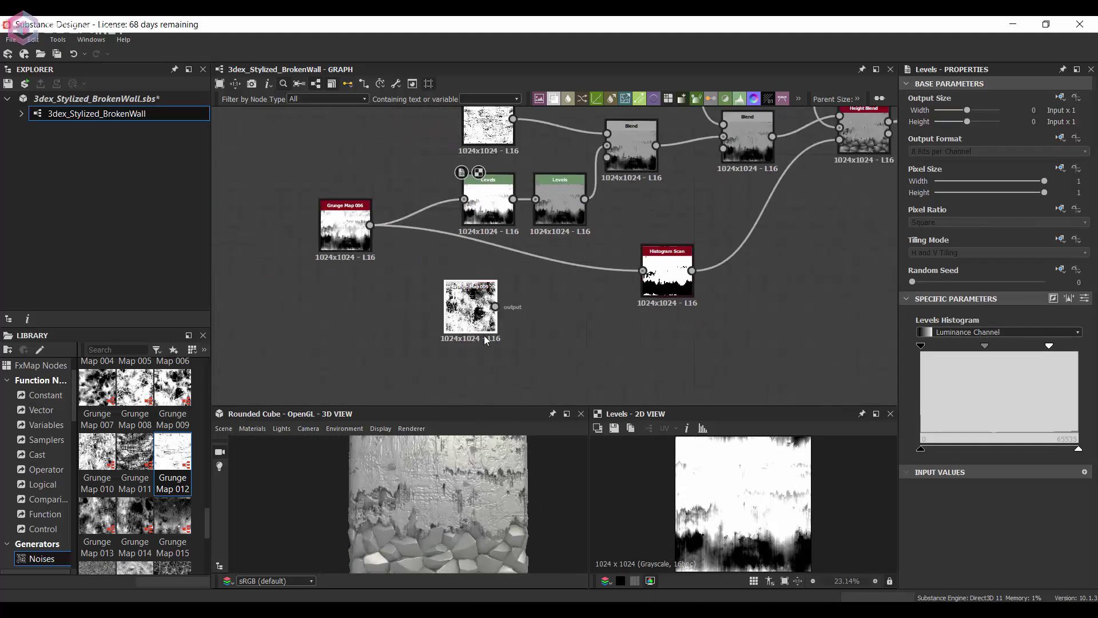
left_click(565, 337)
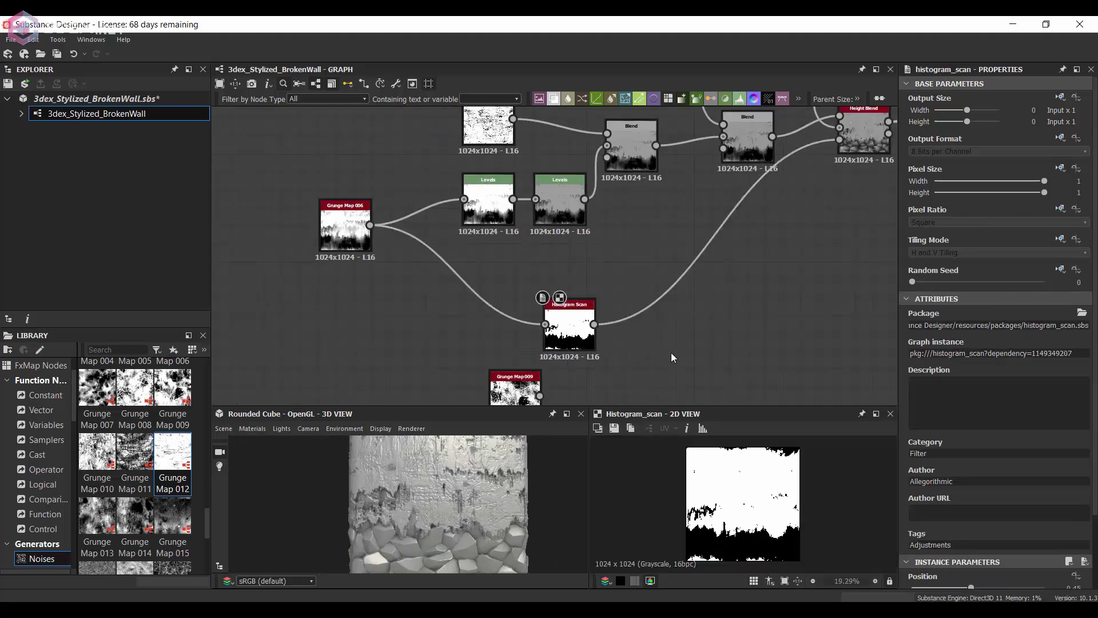
left_click_drag(415, 531, 467, 527)
Set the Height Blend's height offset to 0.51 and its contrast to 0.84, and check the wall in 3D
middle_click_drag(872, 134, 689, 260)
left_click(689, 260)
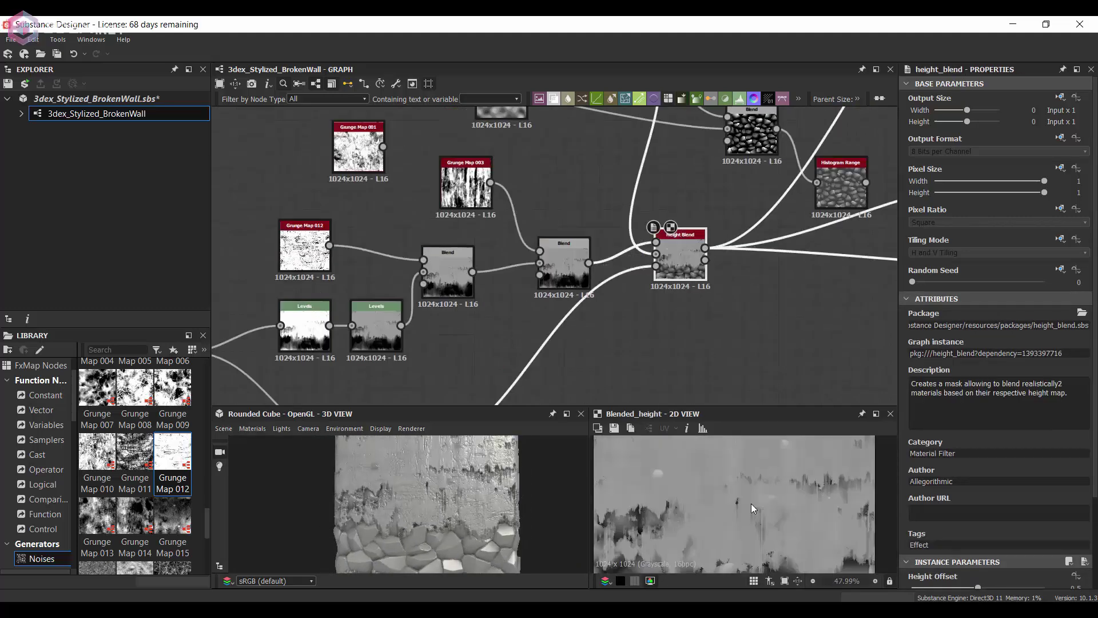
scroll(982, 475, "down", 3)
left_click_drag(1021, 478, 980, 475)
left_click_drag(1031, 506, 1022, 506)
scroll(450, 517, "up", 3)
scroll(452, 513, "down", 5)
left_click_drag(450, 517, 466, 509)
scroll(466, 509, "up", 2)
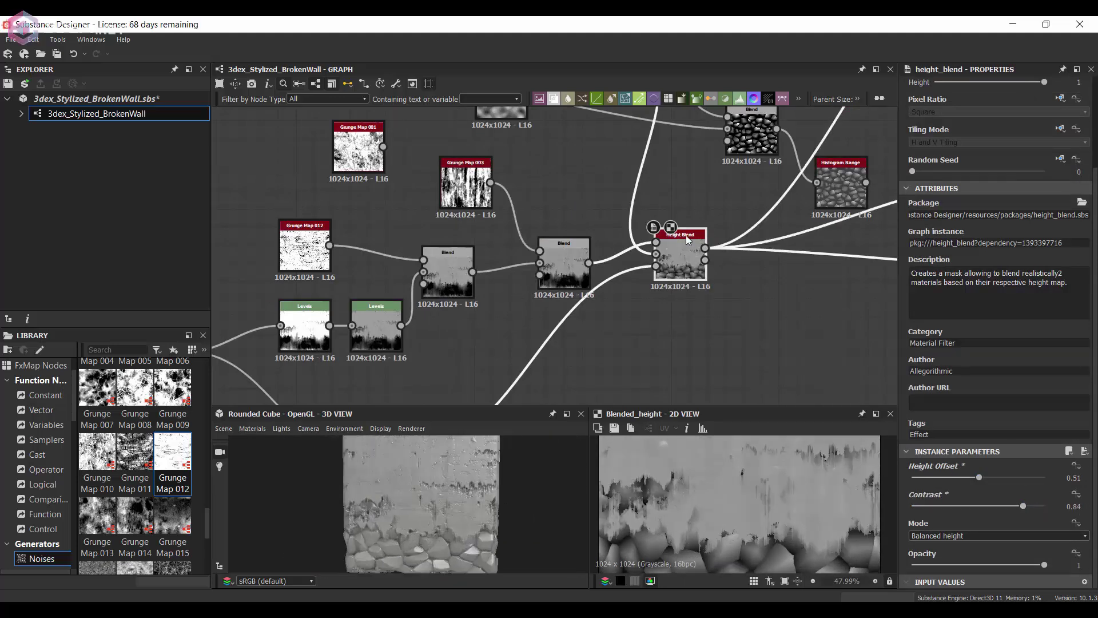
Shift the plaster nodes and the Height Blend further away from the output nodes
scroll(543, 257, "down", 8)
left_click_drag(306, 159, 658, 358)
left_click_drag(574, 257, 553, 248)
scroll(583, 223, "up", 4)
left_click(510, 286)
left_click_drag(510, 287, 545, 304)
Try feeding the Height Blend from the Histogram Range node instead of the warped stones, and undo it
scroll(560, 259, "up", 2)
left_click_drag(585, 248, 513, 252)
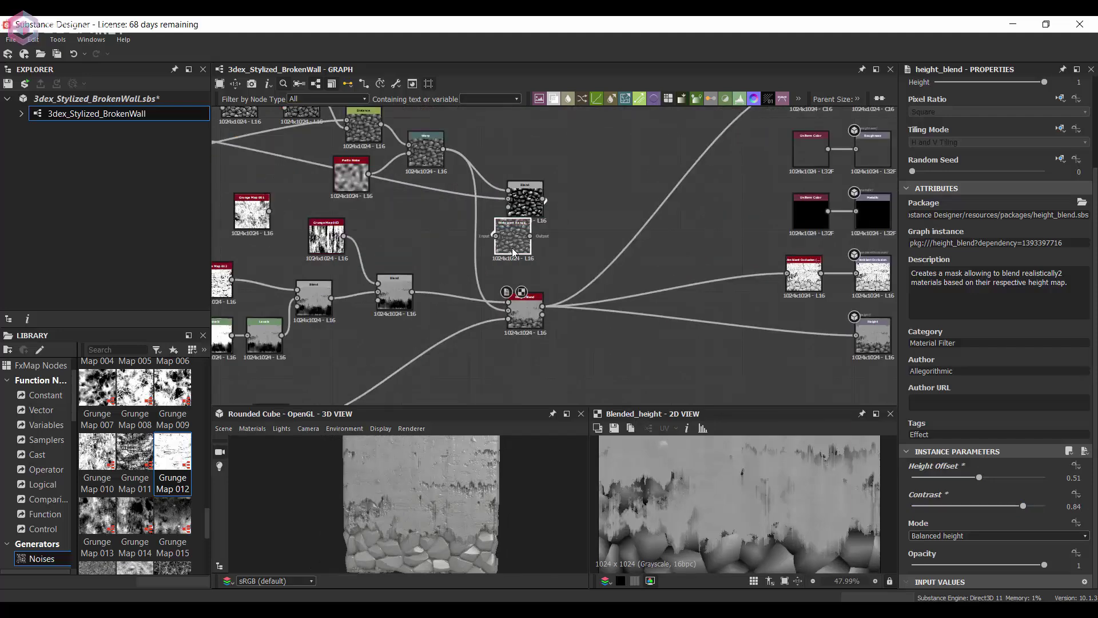
left_click_drag(523, 312, 522, 313)
mouse_move(470, 496)
left_mouse_down()
mouse_move(493, 500)
mouse_move(480, 504)
left_mouse_up()
key("ctrl+z")
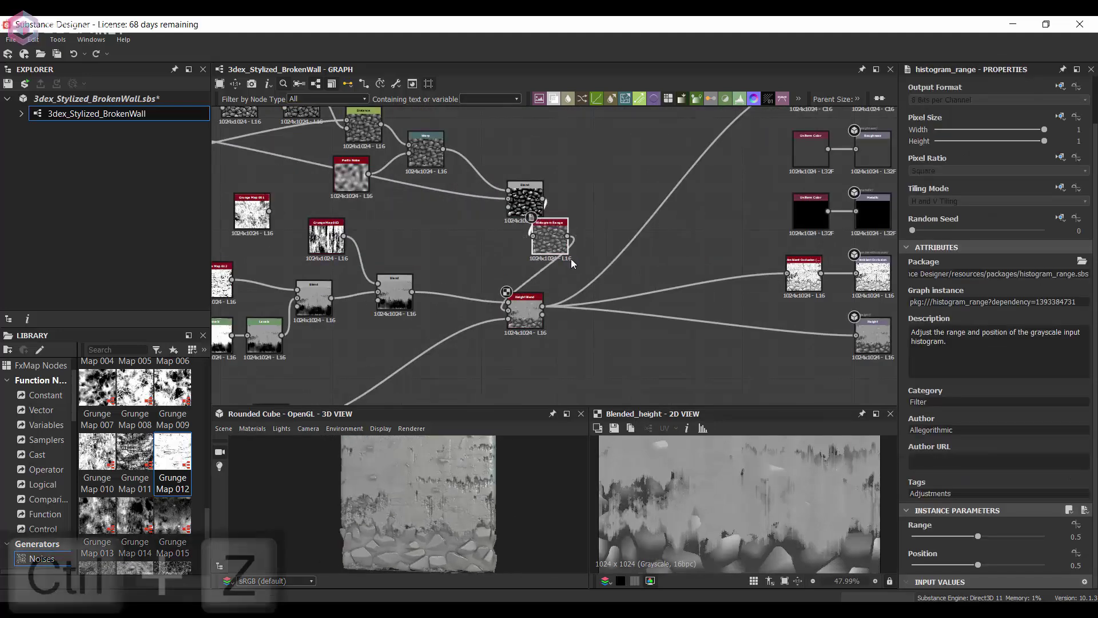
Move the Histogram Range node next to the stone Blend node
left_click_drag(559, 243, 596, 206)
scroll(601, 246, "down", 5)
scroll(672, 174, "up", 4)
Add a Curvature Smooth node fed by the Normal node and reposition the Normal node
left_click_drag(670, 232, 616, 191)
key("space")
type("curv")
key("Down")
key("Down")
key("Return")
scroll(782, 497, "down", 8)
key("f")
middle_click_drag(608, 219, 587, 229)
left_click_drag(562, 253, 542, 284)
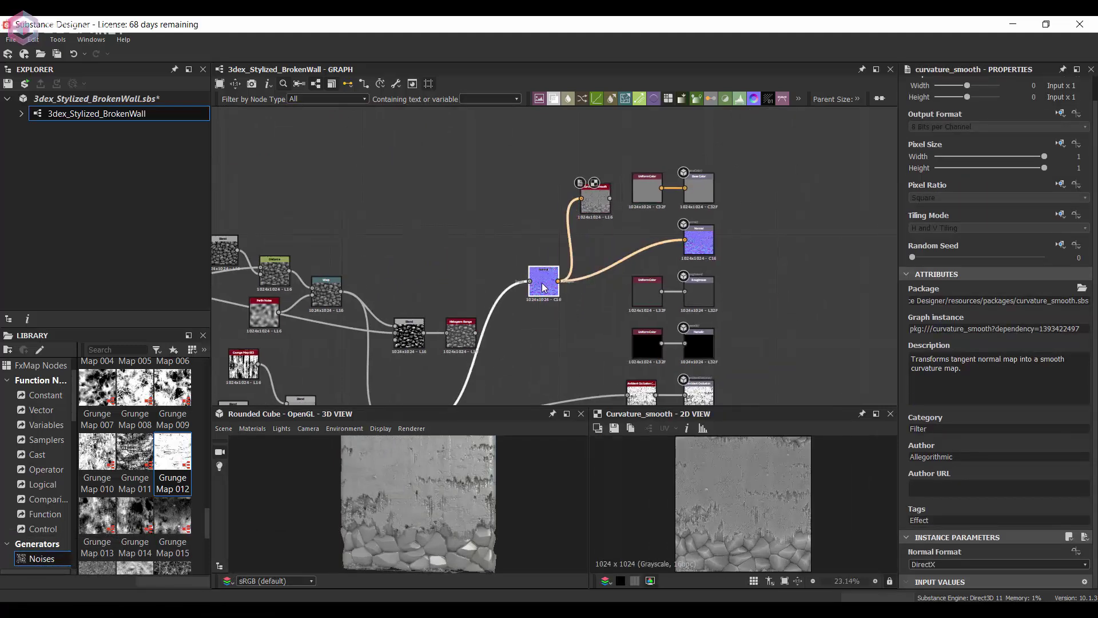
Insert a Gradient Map between the Curvature Smooth node and the Base Color output
key("space")
type("grad")
key("Return")
Recolor the Gradient Map's white end key to blue-grey and its black end key to brown #534a37
double_click(1067, 403)
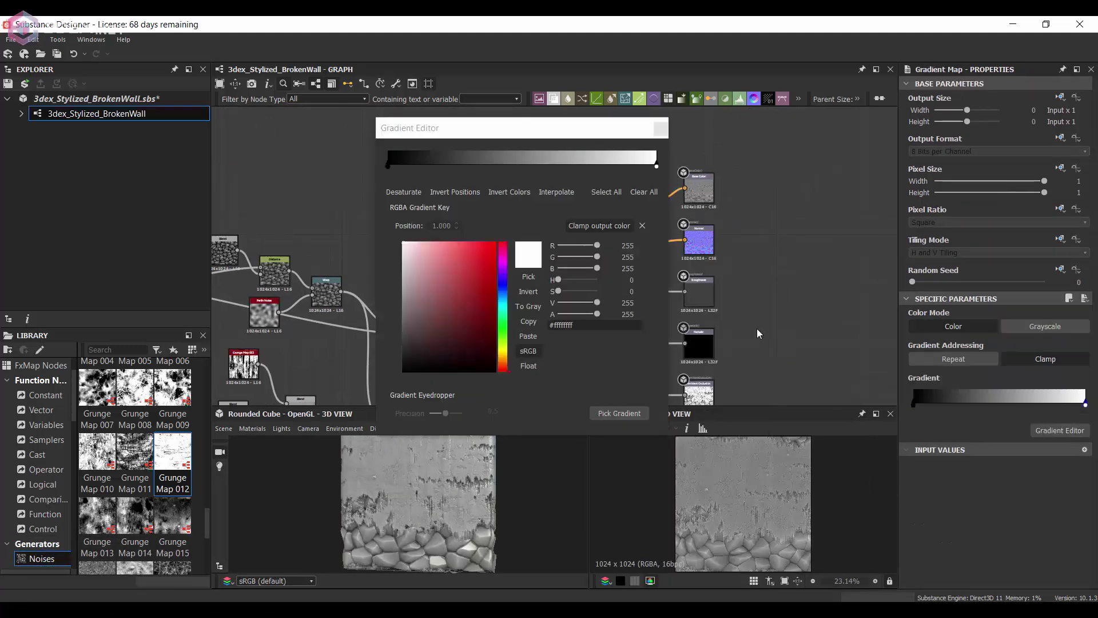
mouse_move(425, 323)
left_mouse_down()
mouse_move(416, 307)
mouse_move(433, 329)
left_mouse_up()
left_click_drag(504, 360, 504, 357)
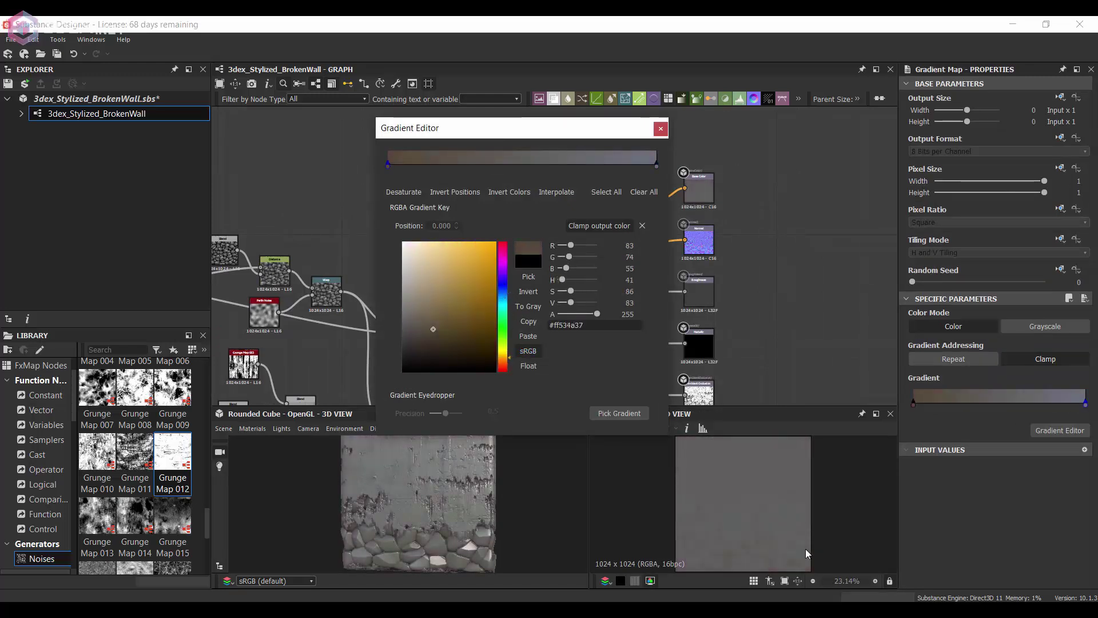
Add intermediate gradient keys and color the one at position 0.434 grey-brown #6a6658
scroll(776, 556, "up", 4)
middle_click_drag(776, 555, 781, 494)
left_click_drag(423, 332, 425, 317)
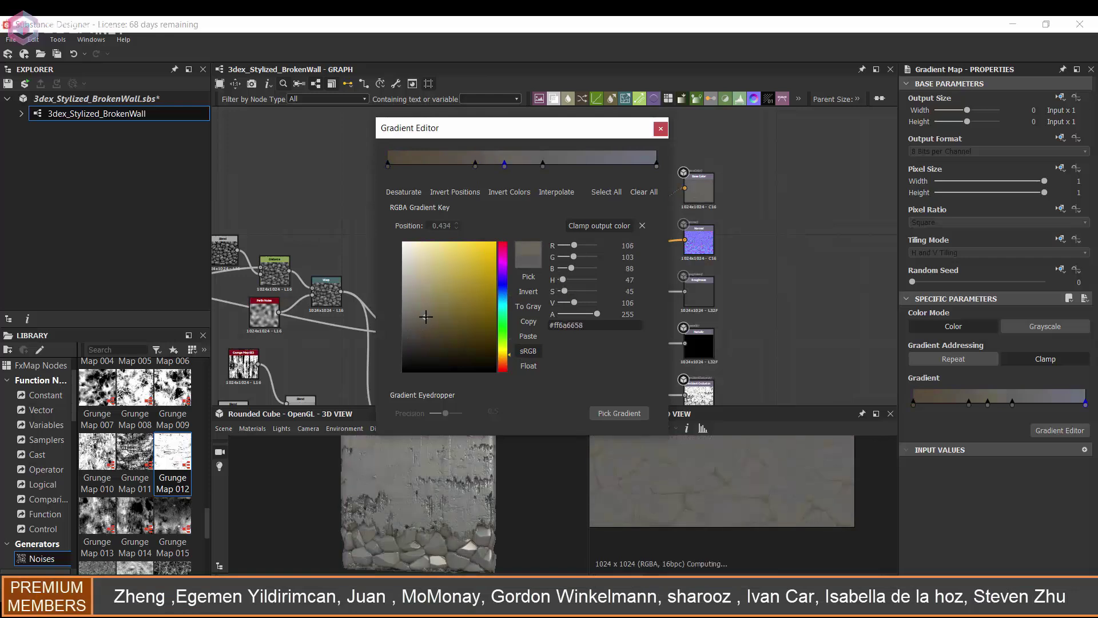
Set the gradient key at 0.434 to #676354, and move the light end key to position 0.647 with blue-grey color #6a7482
left_click(419, 319)
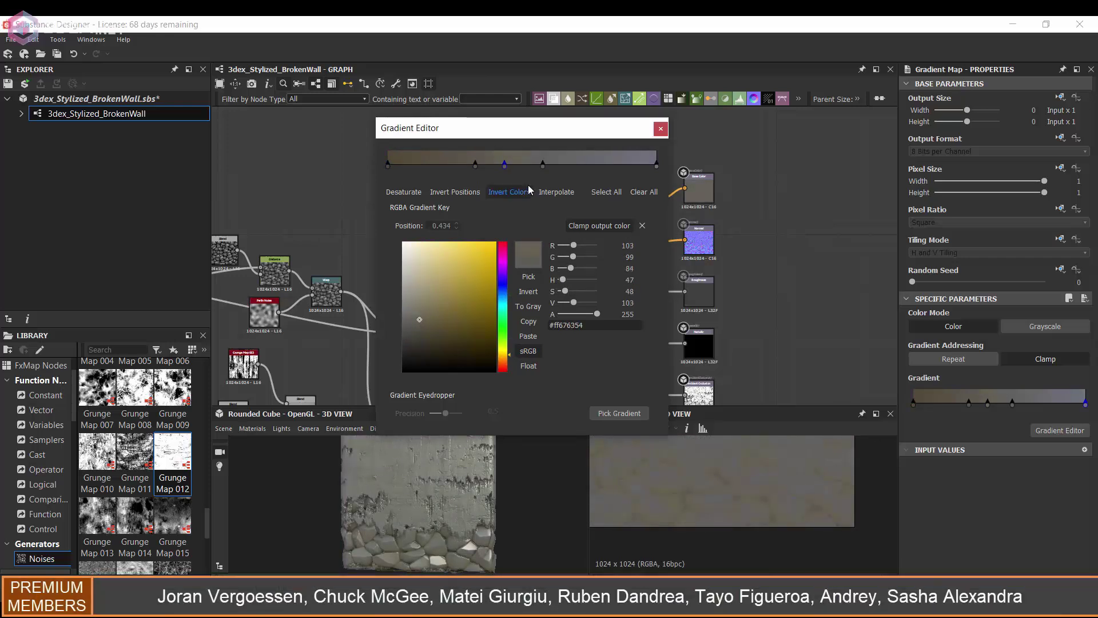
left_click(408, 324)
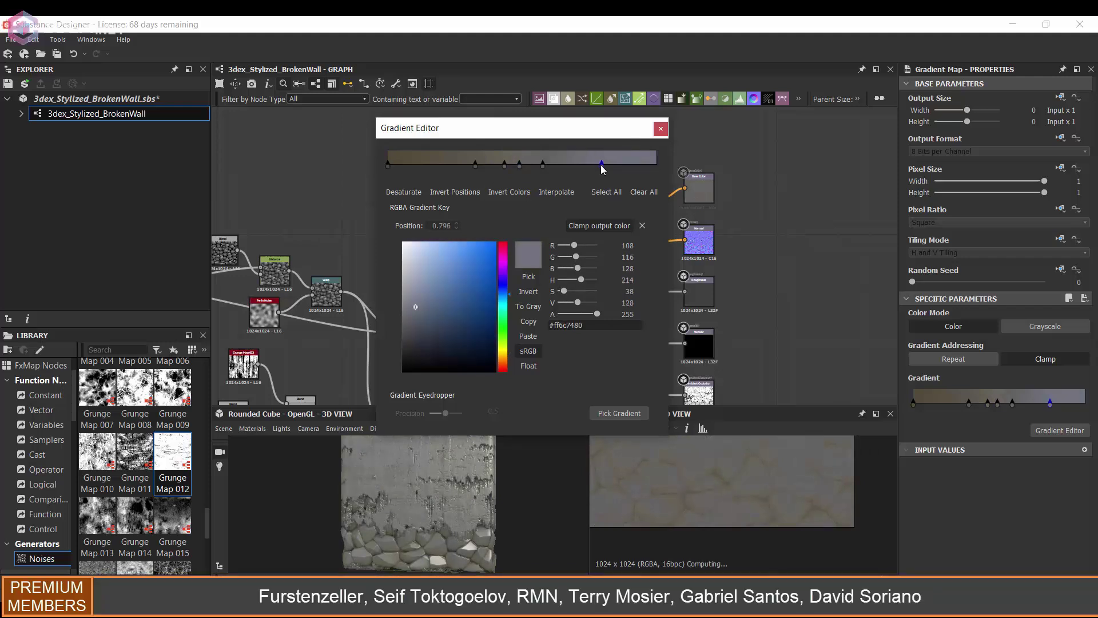
left_click_drag(550, 166, 557, 166)
mouse_move(543, 166)
left_mouse_down()
mouse_move(532, 170)
mouse_move(562, 166)
left_mouse_up()
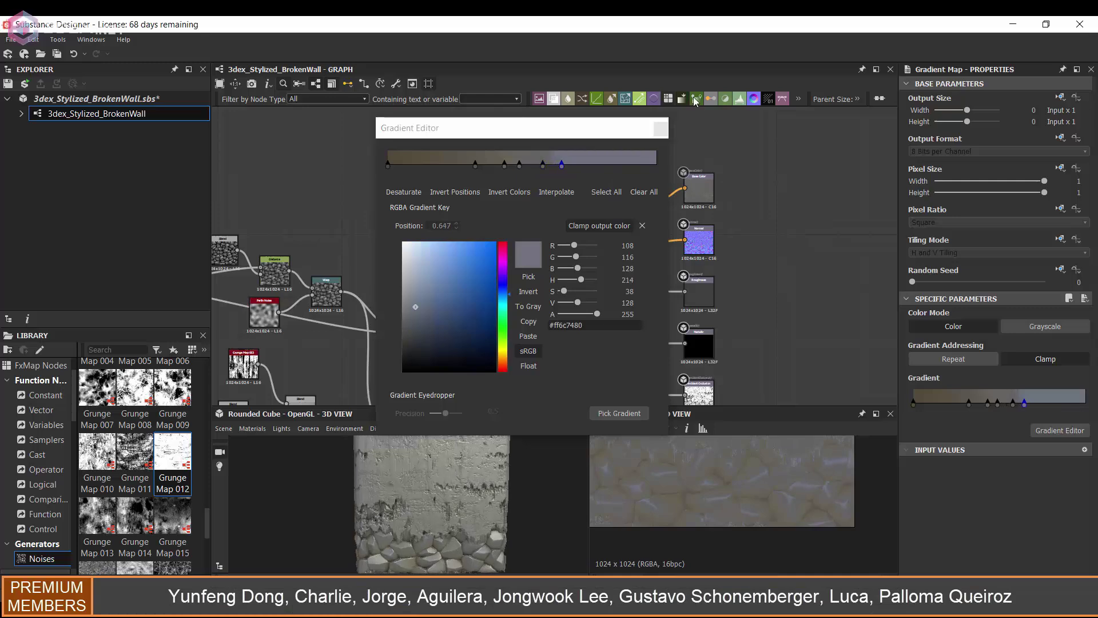
left_click(435, 305)
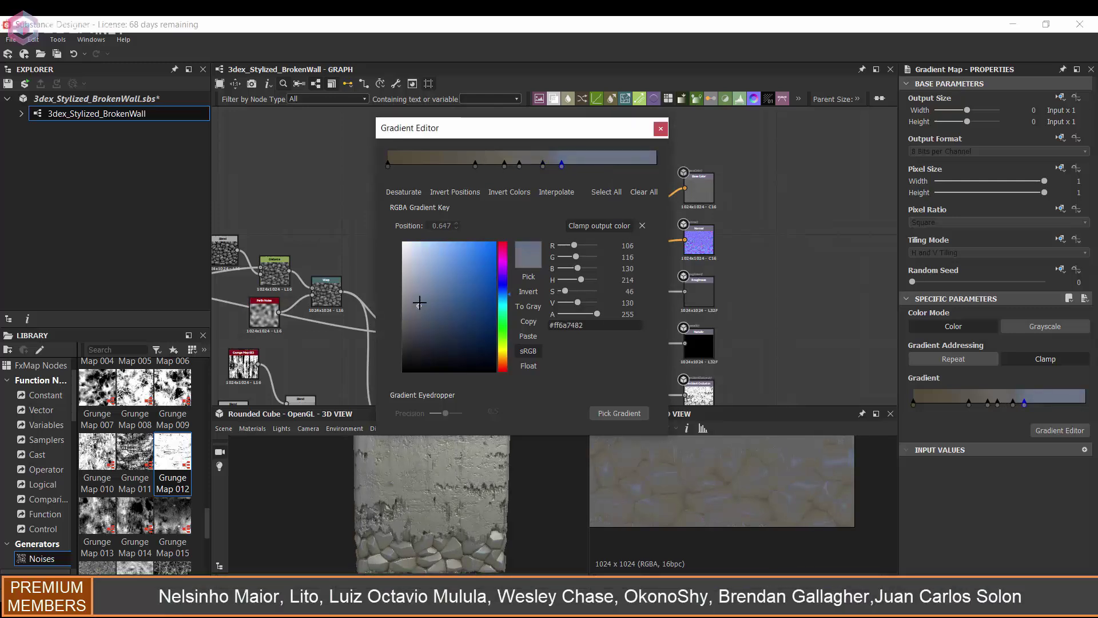
Recolor the dark end key to a more saturated brown and shift the key at position 0.281 to olive green
left_click(460, 329)
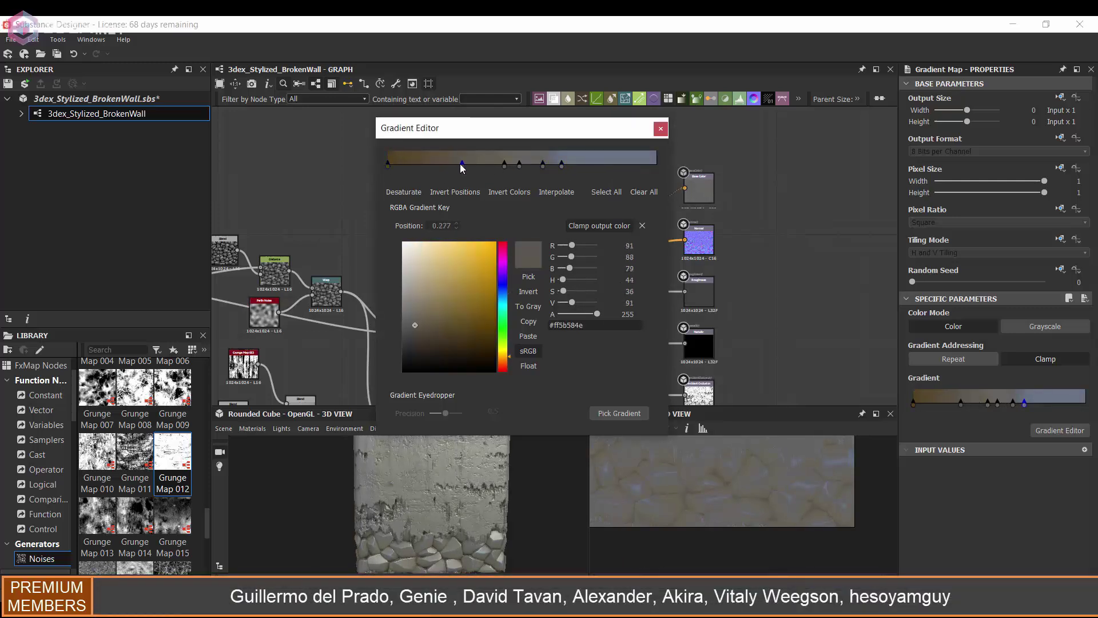
left_click(428, 329)
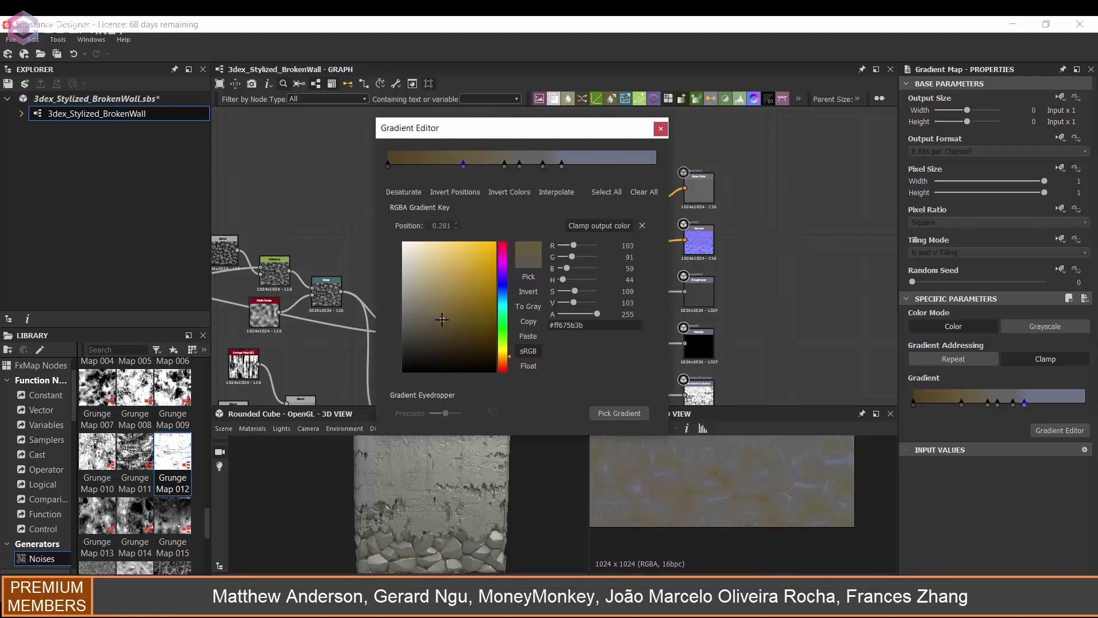
left_click(508, 345)
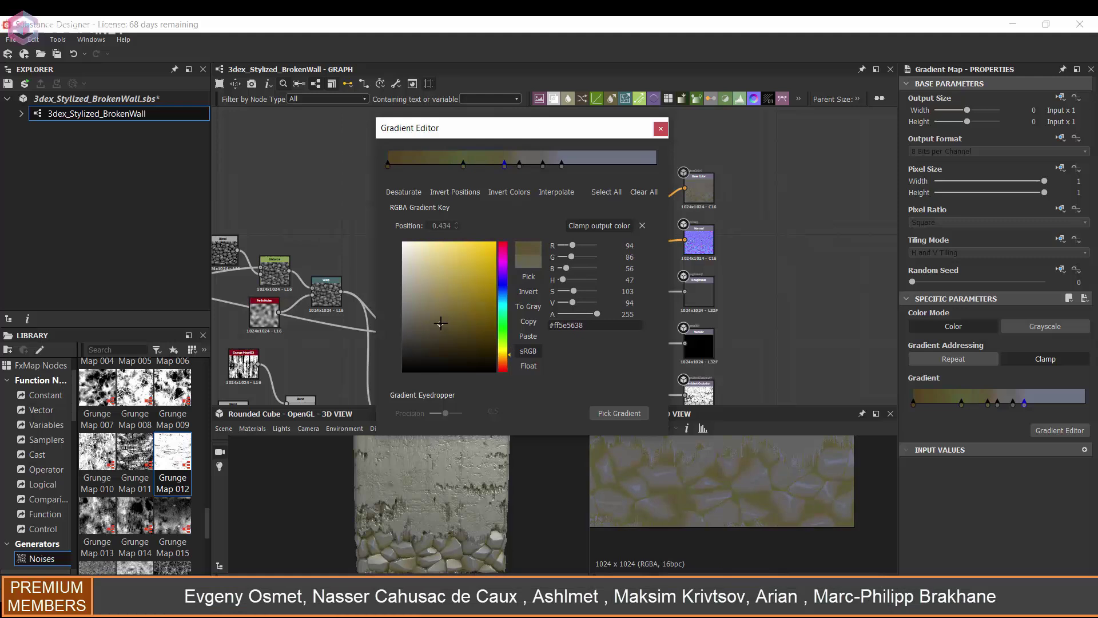
Recolor the gradient key at position 0.434 to a muted olive green and close the Gradient Editor
left_click(446, 319)
scroll(448, 480, "up", 1)
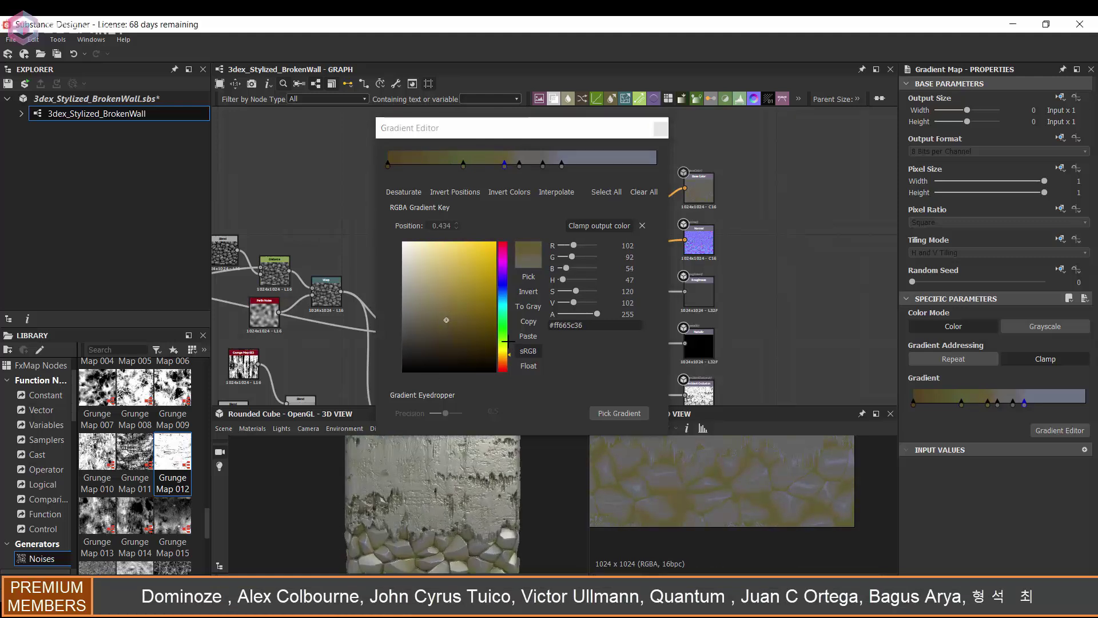
left_click(507, 342)
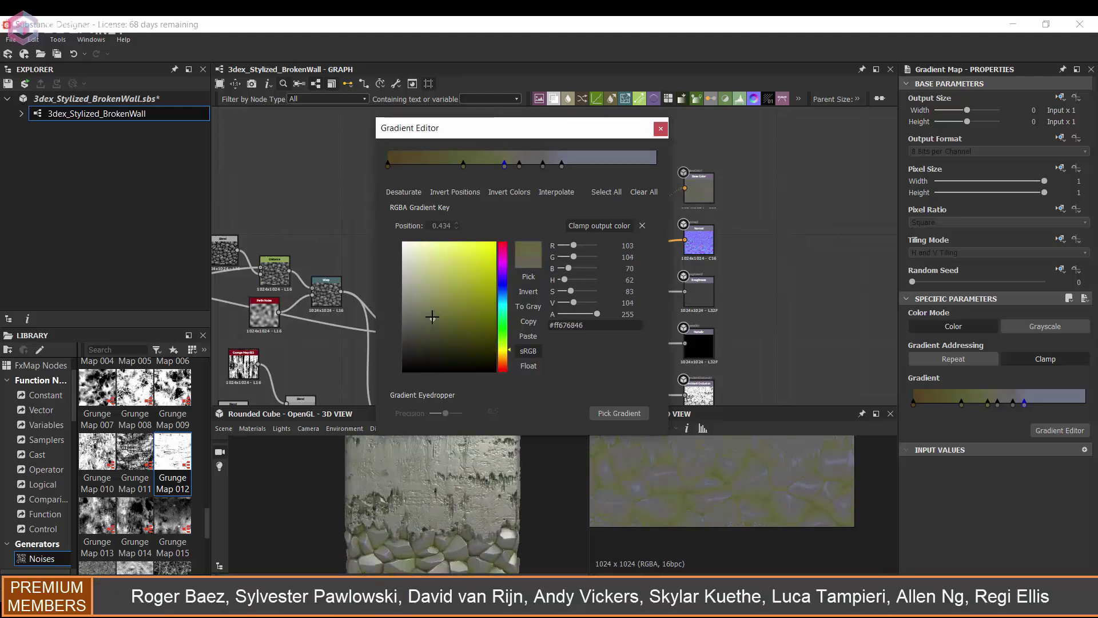
left_click_drag(431, 316, 430, 323)
key("Escape")
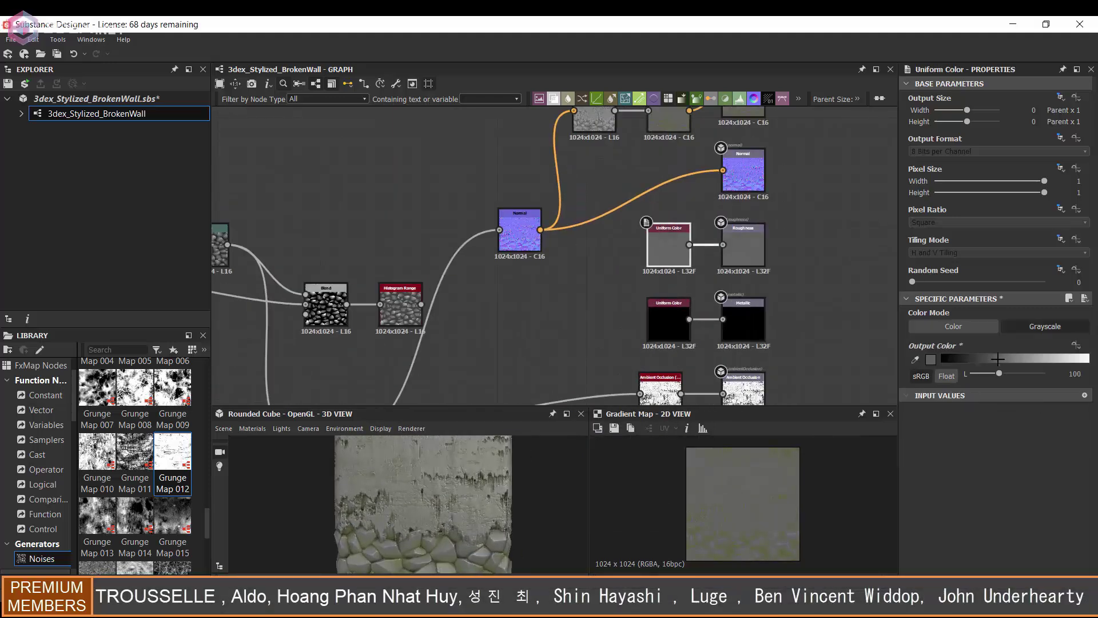
Move the Normal and Curvature Smooth nodes further from the outputs to make room for another color branch
scroll(635, 274, "down", 2)
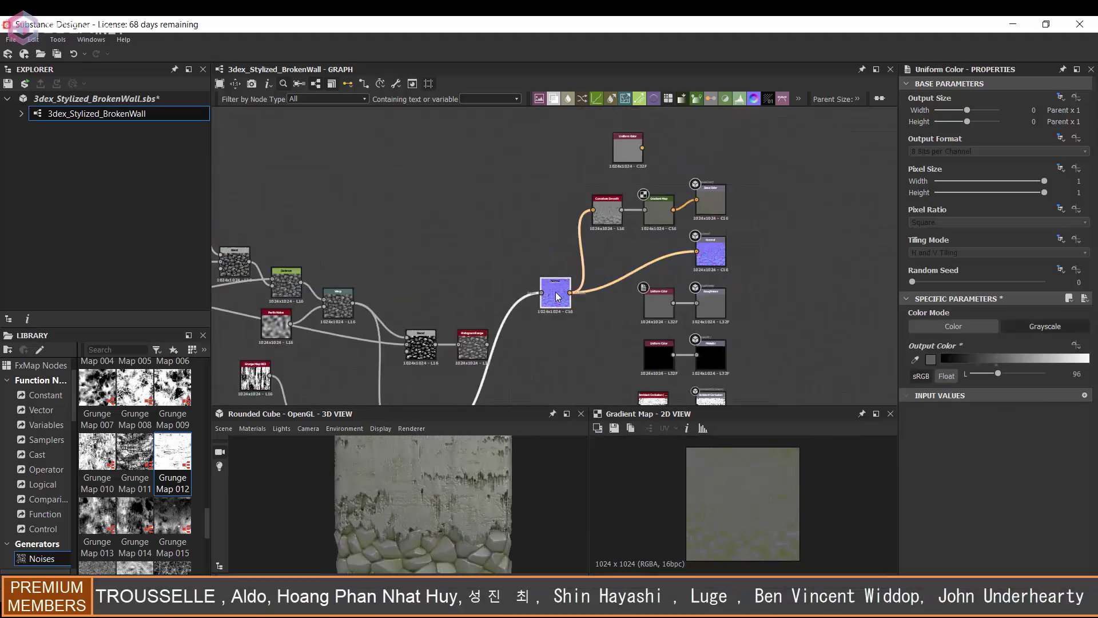
left_click_drag(558, 296, 547, 295)
scroll(629, 224, "up", 1)
left_click_drag(605, 210, 559, 171)
Add a second Gradient Map fed by the Curvature Smooth node and delete the unused Uniform Color node
left_click(576, 172)
key("space")
type("gra")
left_click(632, 215)
double_click(624, 136)
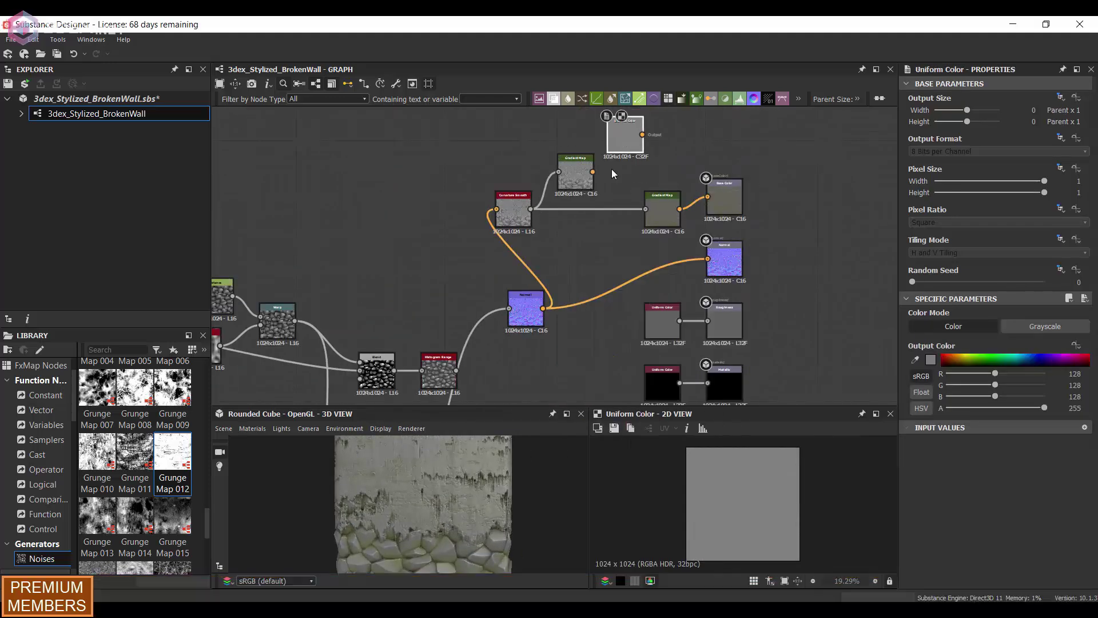
key("Delete")
Edit the new Gradient Map's gradient and recolor its white end key to a pale orange
double_click(576, 174)
scroll(801, 520, "up", 3)
left_click(1060, 431)
left_click(657, 165)
left_click(431, 258)
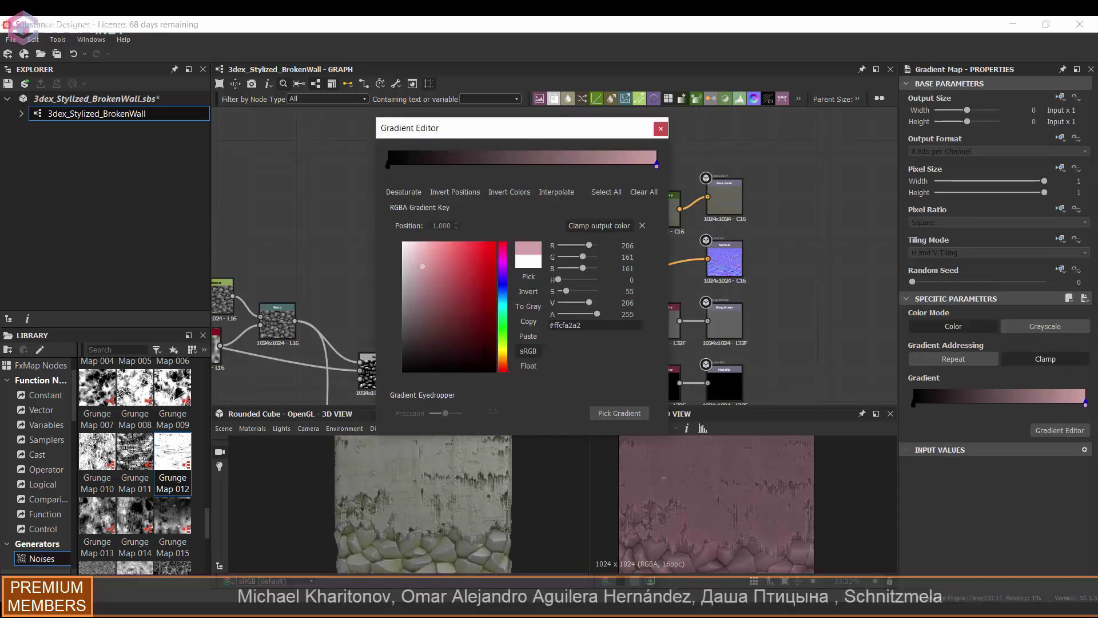
left_click_drag(503, 348, 503, 361)
left_click_drag(432, 255, 432, 223)
Recolor the plaster gradient's black end key to olive brown and soften its light end key to pale beige
left_click(388, 165)
left_click(425, 304)
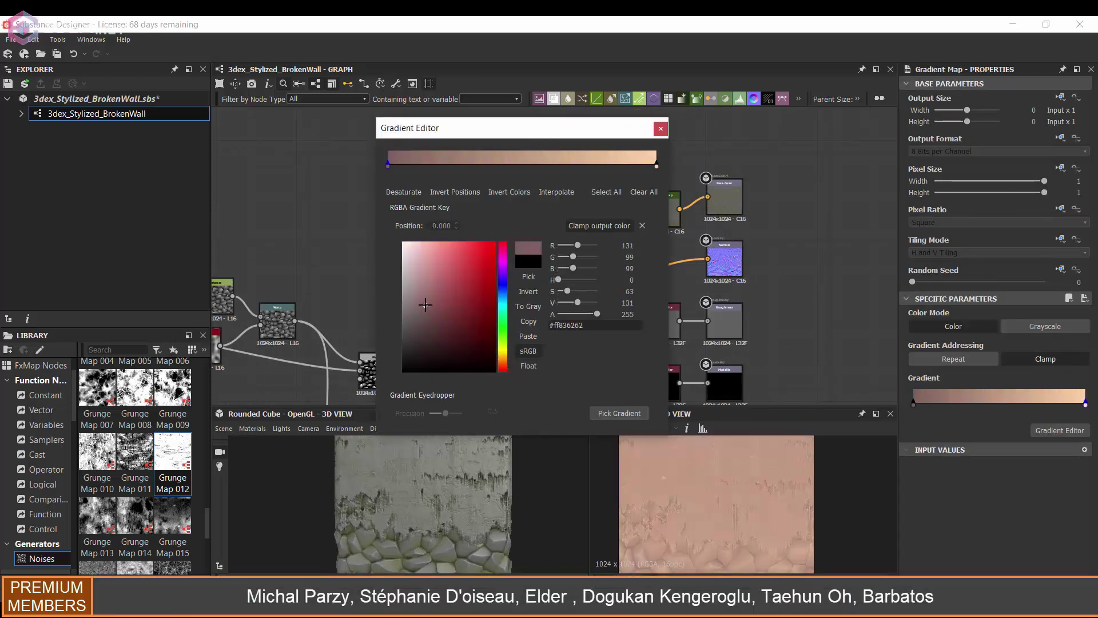
left_click_drag(506, 362, 507, 357)
left_click(655, 161)
left_click(421, 247)
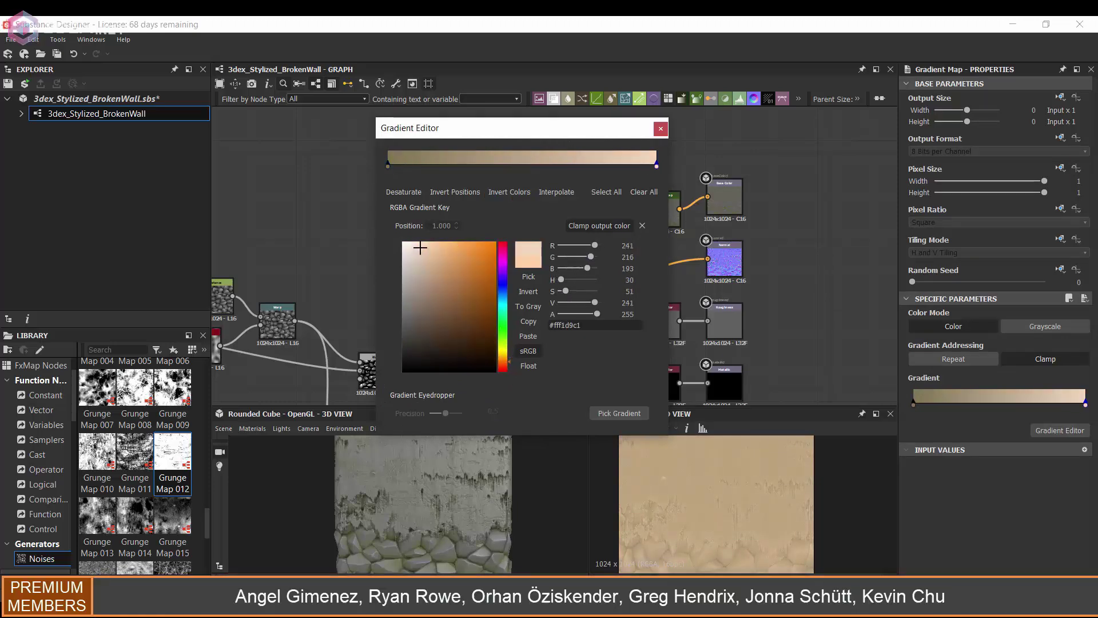
left_click(660, 128)
Shift the stone Gradient Map back and insert a Blend node between it and the Base Color output
left_click_drag(666, 204, 567, 217)
left_click(603, 220)
key("space")
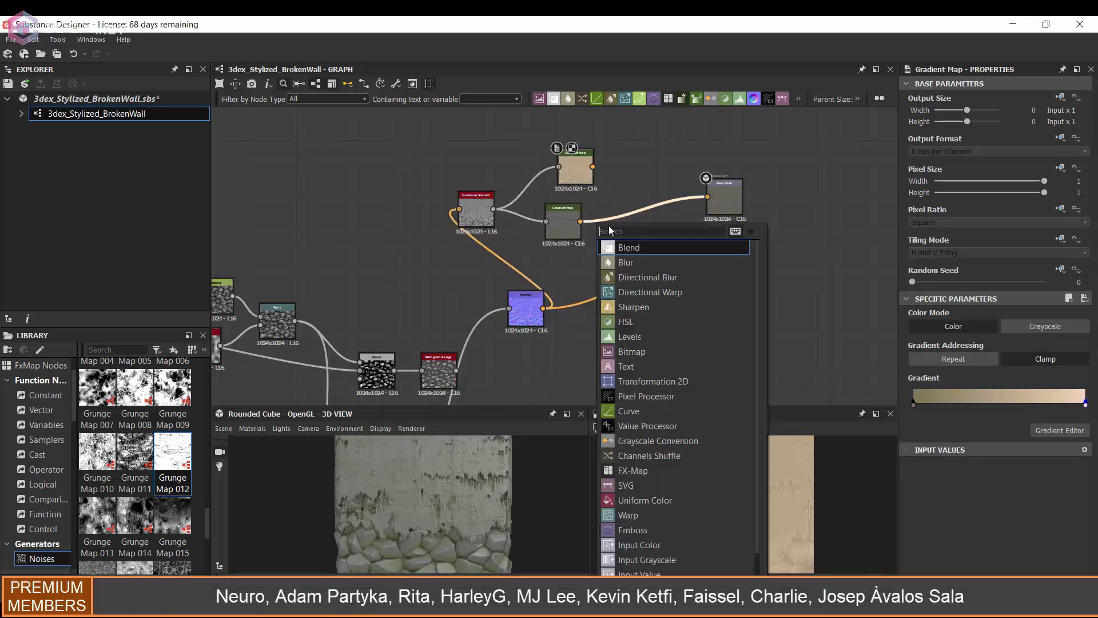
left_click(630, 247)
Connect the beige Gradient Map to the Blend's foreground and the Height Blend's mask output to its opacity input
left_click_drag(592, 167, 627, 201)
left_click_drag(576, 170, 564, 170)
scroll(564, 229, "down", 1)
left_click_drag(428, 385, 623, 162)
middle_click_drag(612, 174, 594, 214)
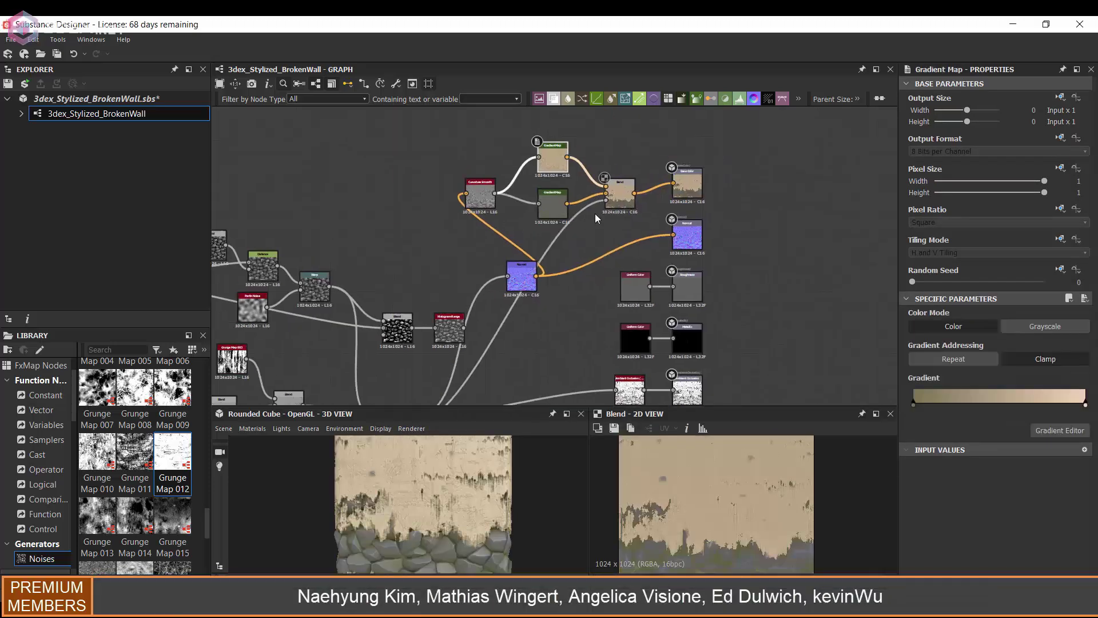
Check the plaster and stone colors on the 3D cube and nudge the color Blend node closer to the Gradient Maps
scroll(559, 182, "up", 2)
left_click(539, 208)
left_click(629, 204)
scroll(486, 506, "down", 3)
left_click_drag(468, 509, 438, 497)
scroll(487, 502, "up", 3)
scroll(438, 496, "down", 2)
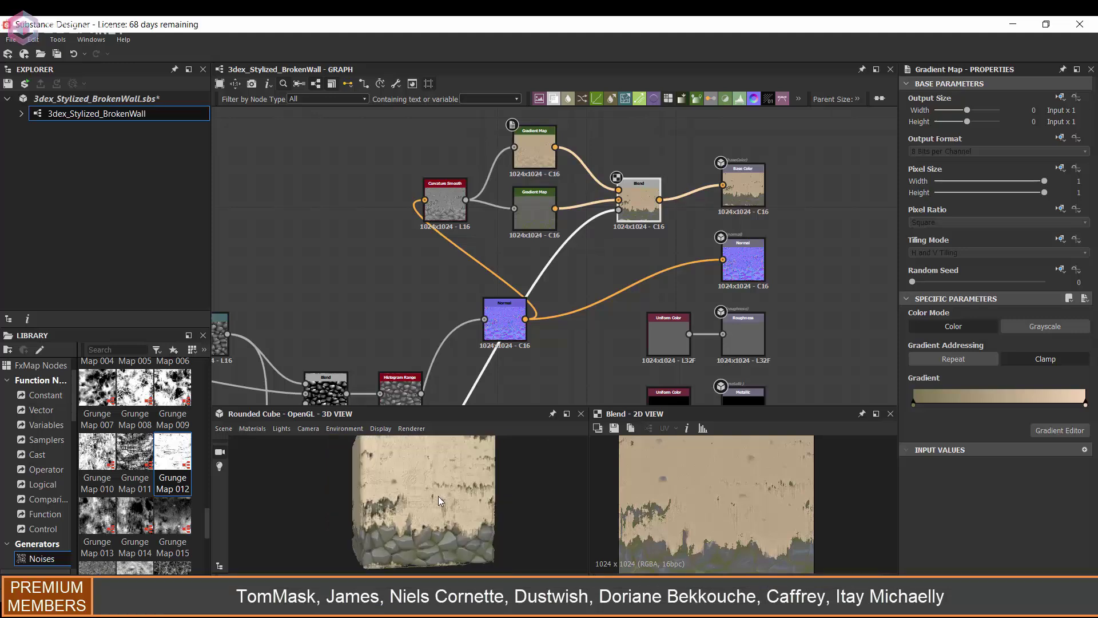
scroll(438, 496, "up", 2)
left_click_drag(638, 215, 624, 215)
left_click_drag(524, 549, 495, 528)
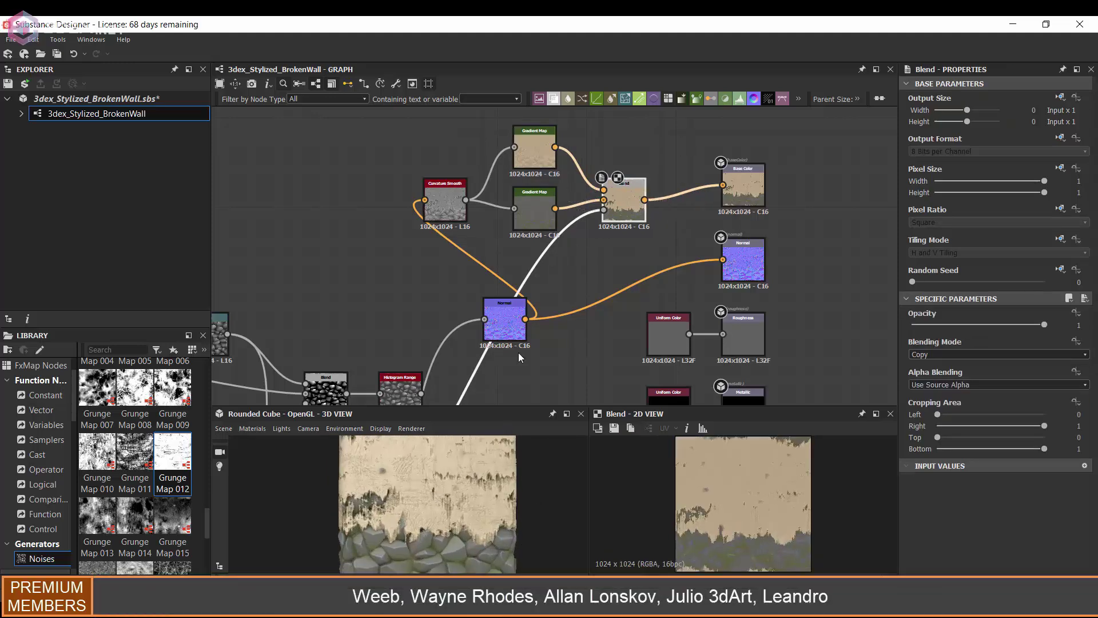
Add a Flood Fill to Random Grayscale node fed by the stones' Flood Fill and place it above the Distance node
scroll(518, 356, "down", 3)
middle_click_drag(370, 324, 594, 214)
middle_click_drag(269, 256, 372, 262)
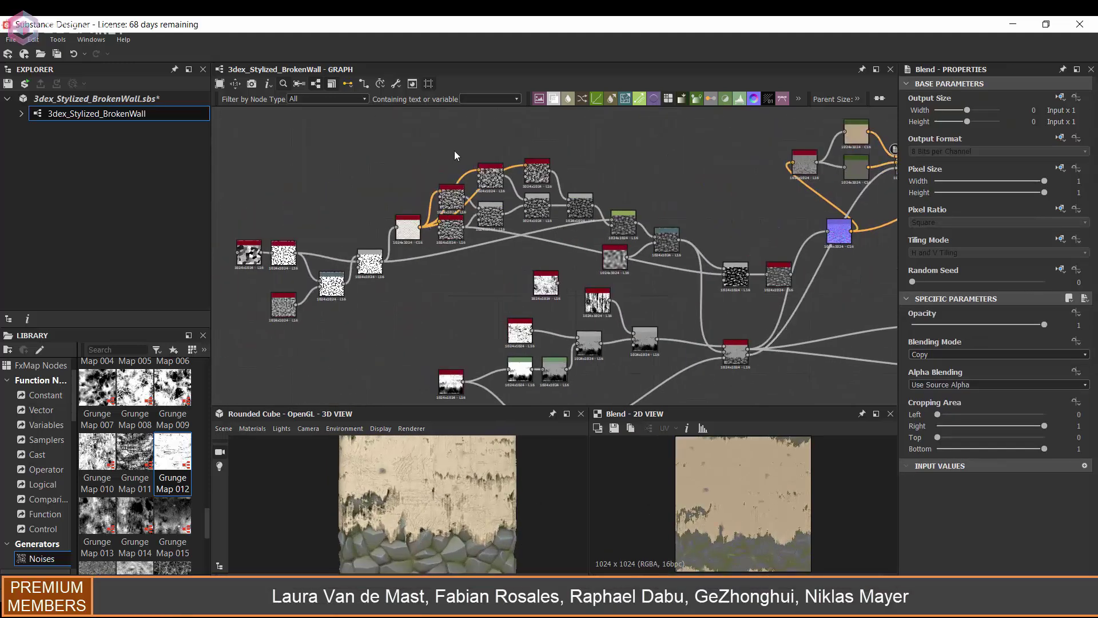
double_click(408, 228)
double_click(451, 196)
key("space")
type("flo")
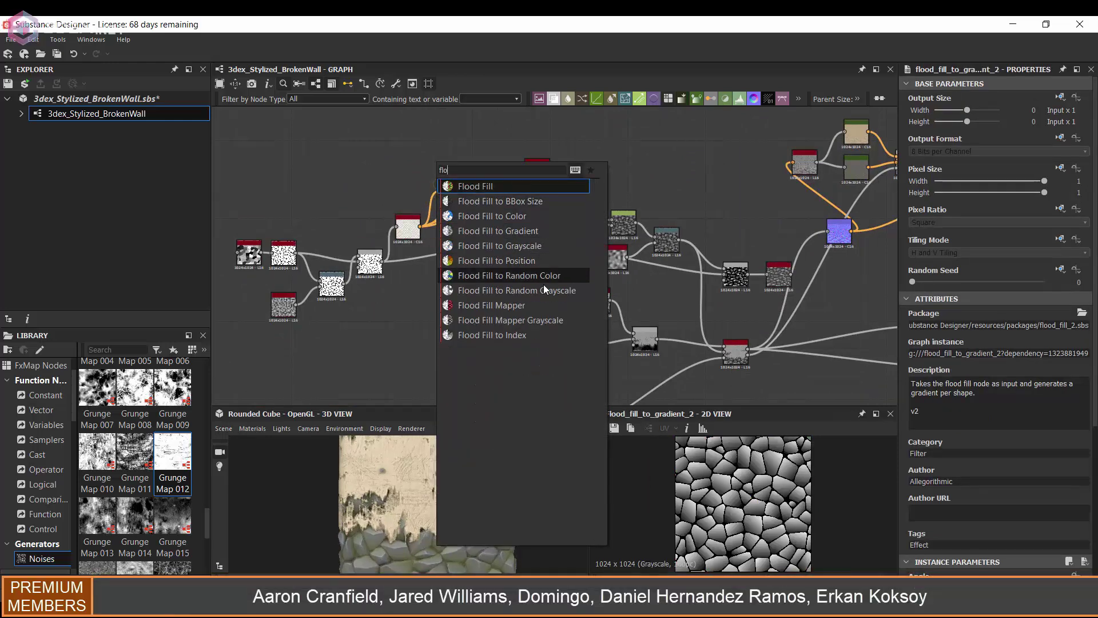
left_click(544, 286)
scroll(551, 203, "up", 3)
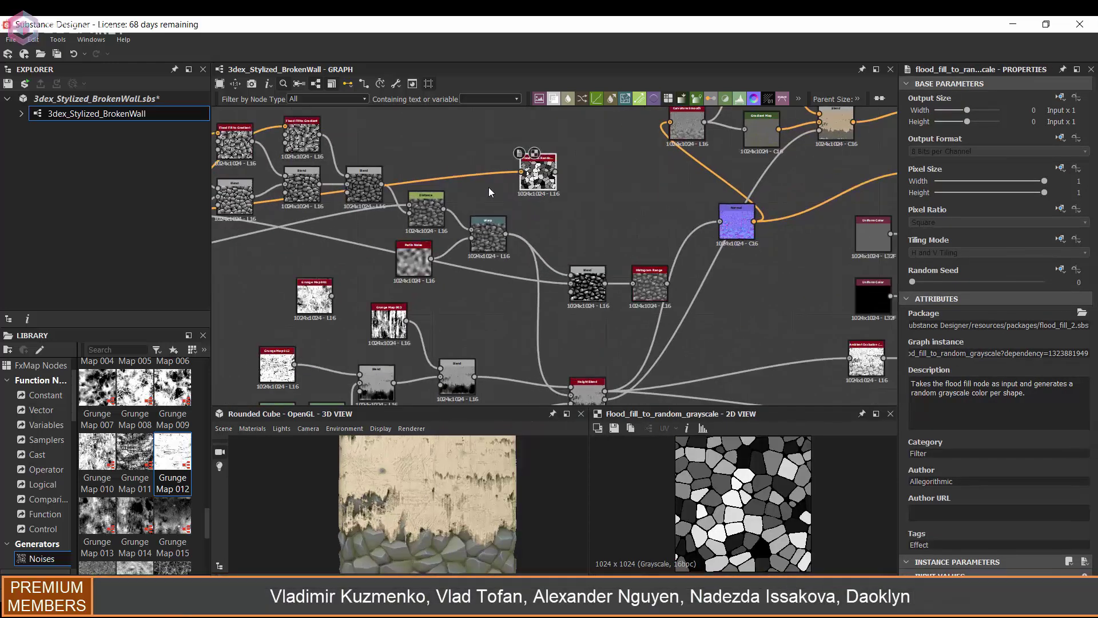
left_click_drag(537, 173, 438, 143)
Duplicate the Distance node and feed the Flood Fill to Random Grayscale output into the copy
scroll(438, 143, "up", 2)
left_click(486, 265)
key("ctrl+d")
left_click_drag(495, 275, 593, 214)
left_click_drag(528, 164, 586, 193)
double_click(617, 207)
key("ctrl+z")
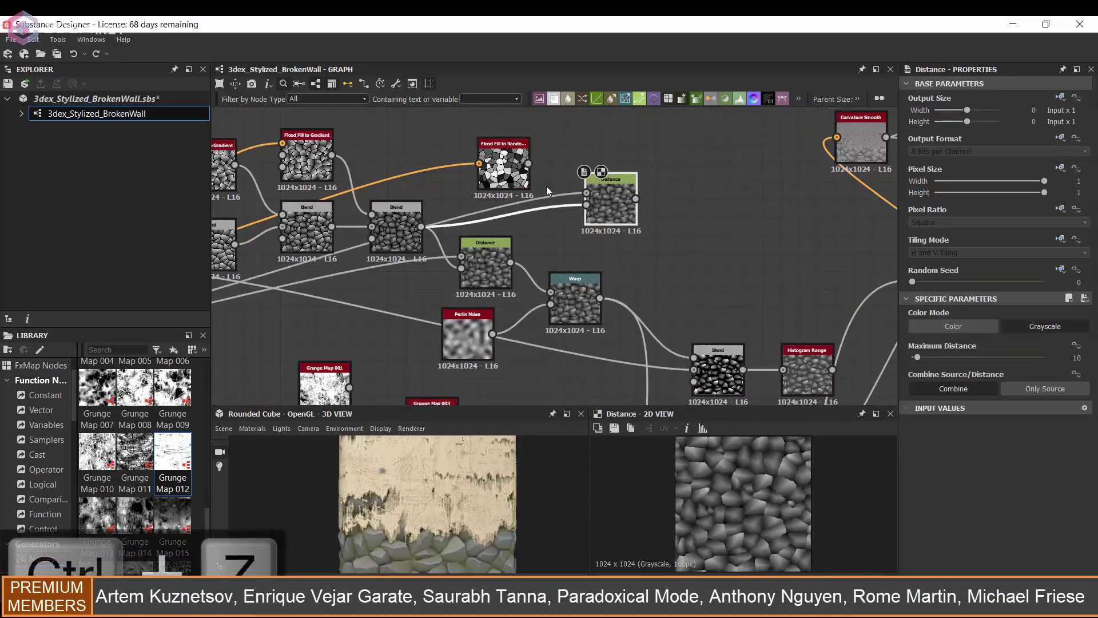
scroll(511, 201, "down", 4)
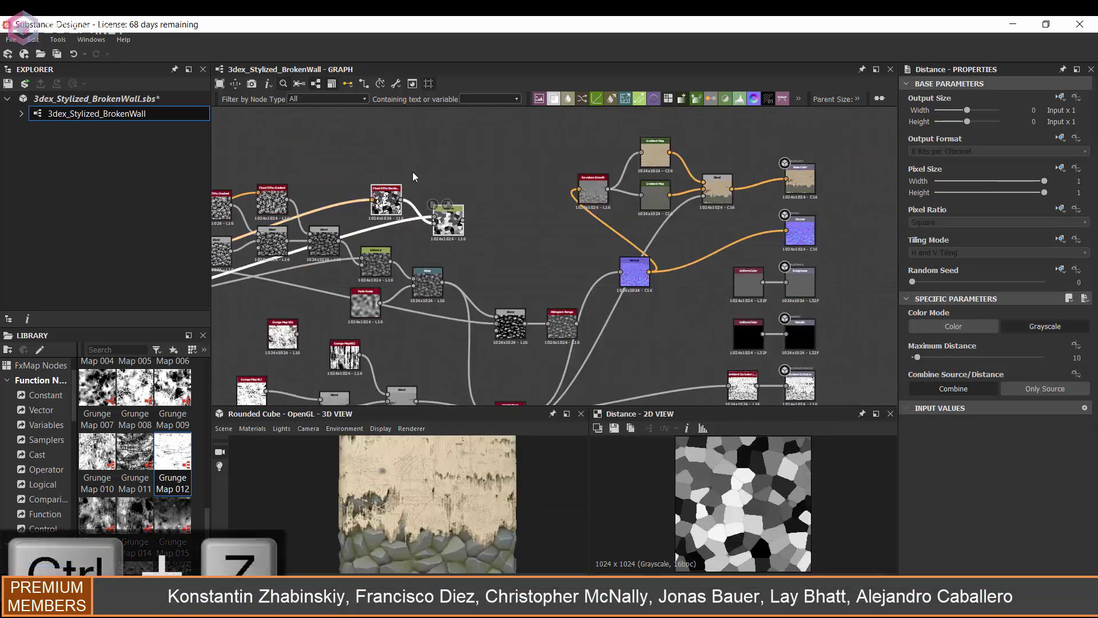
Rearrange the copied Distance, Curvature Smooth and Gradient Map nodes to make room before the color Blend
left_click_drag(450, 224, 406, 121)
scroll(413, 166, "down", 2)
left_click_drag(535, 165, 636, 166)
scroll(659, 155, "up", 3)
middle_click_drag(668, 163, 537, 183)
scroll(578, 237, "up", 2)
left_click_drag(518, 290, 433, 308)
left_click_drag(615, 306, 528, 312)
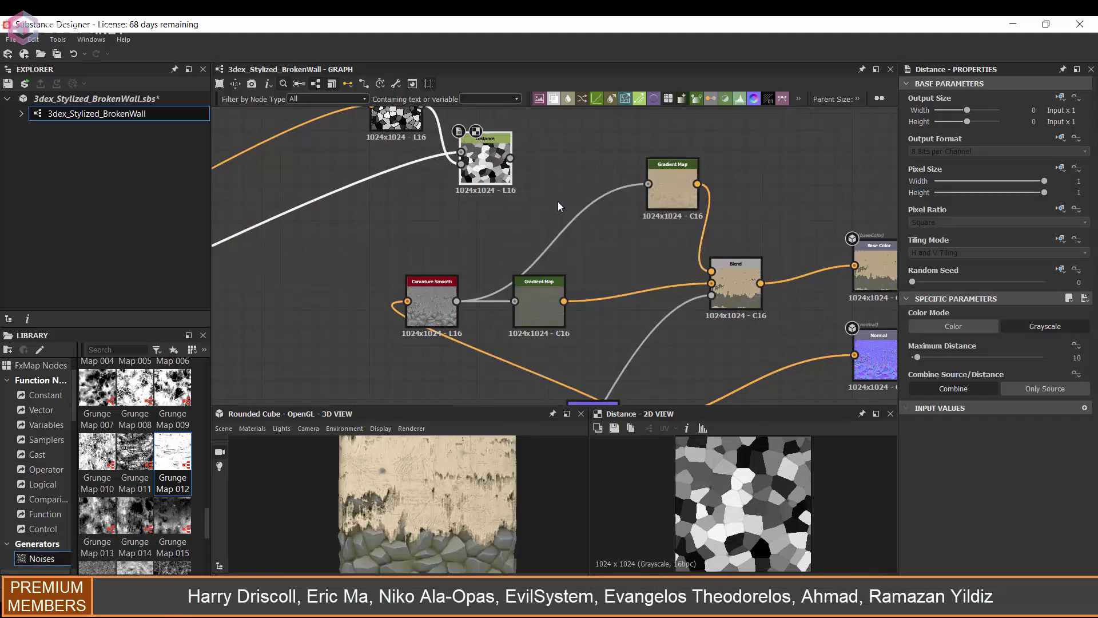
Insert a Blend after the stone Gradient Map and connect the Gradient Map fed by the copied Distance node as its foreground
left_click_drag(564, 302, 603, 260)
left_click(646, 274)
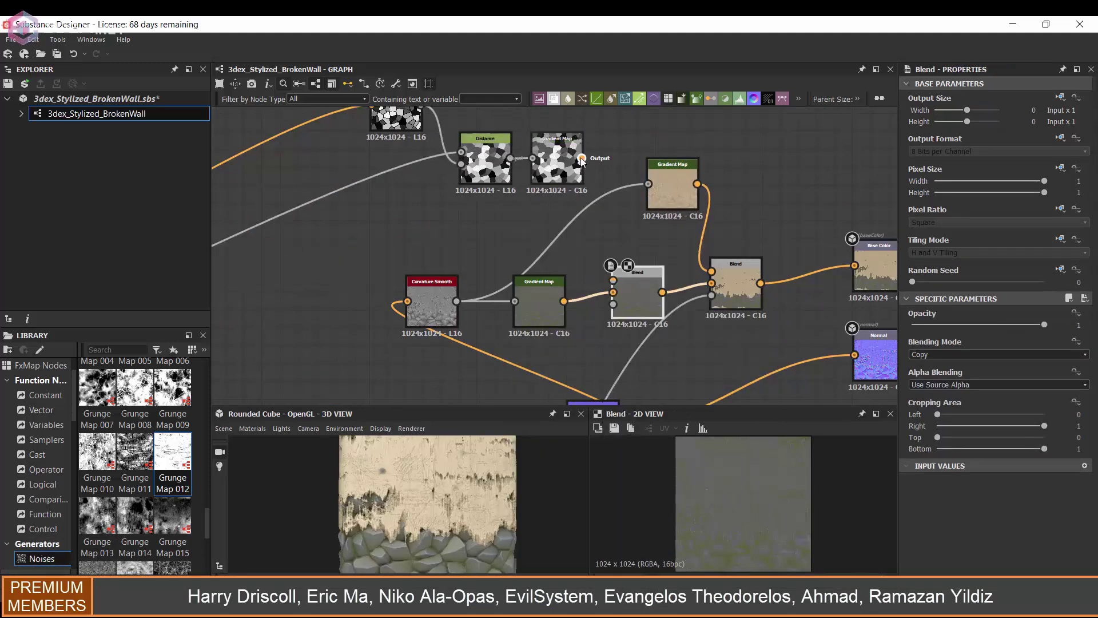
left_click_drag(582, 159, 613, 280)
Set the stone color Blend to Multiply with low opacity and preview the combined wall color
left_click(955, 355)
left_click(931, 386)
left_click(937, 324)
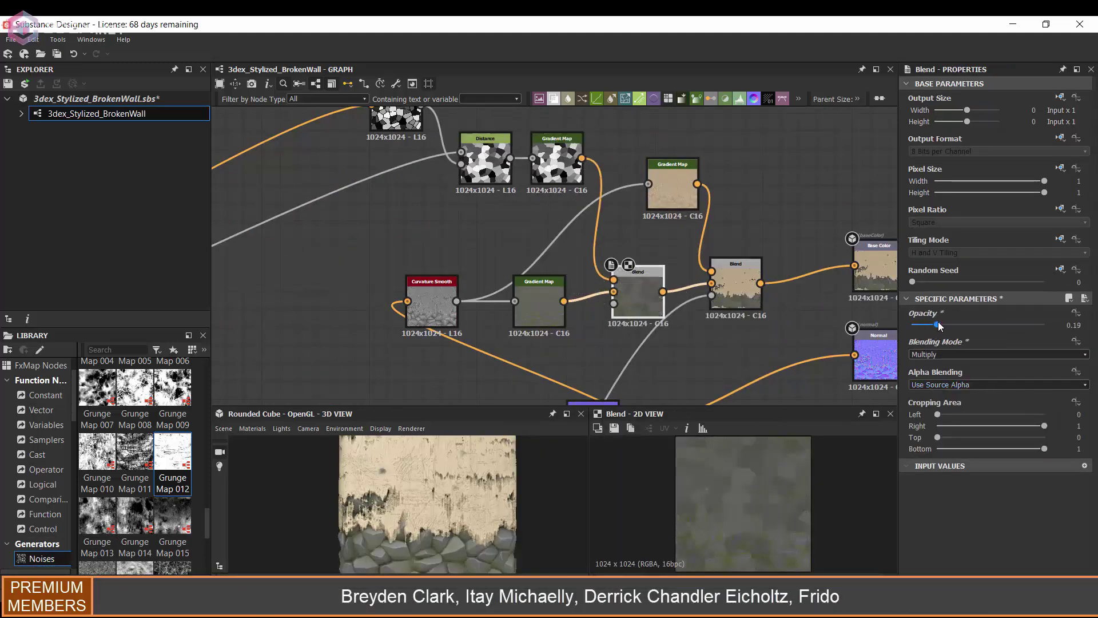
scroll(801, 495, "up", 2)
left_click_drag(938, 324, 949, 325)
left_click(738, 292)
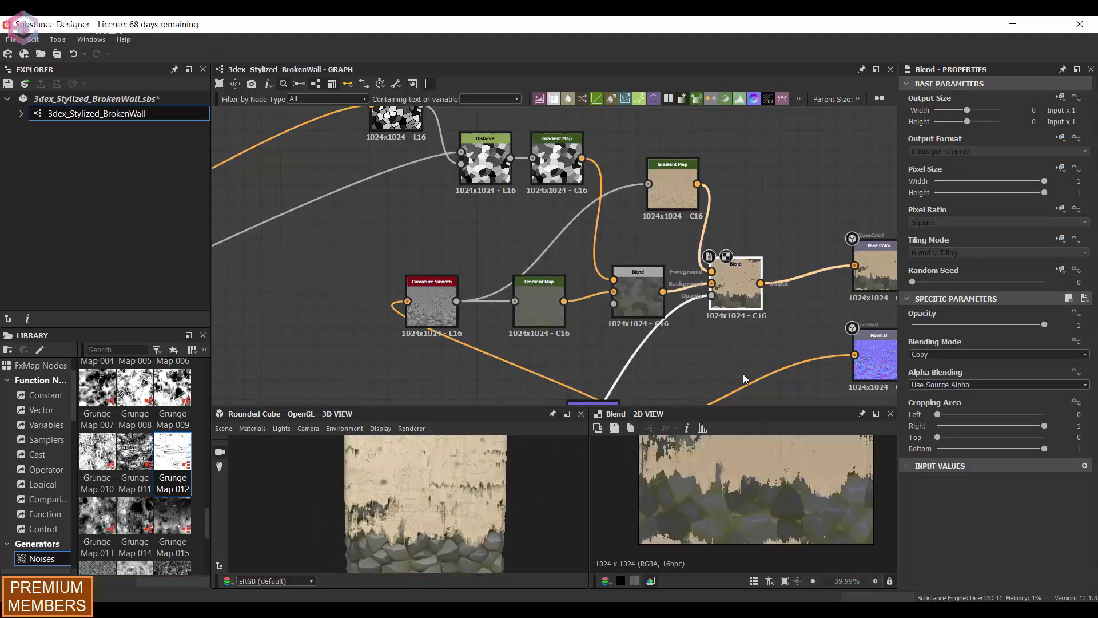
scroll(449, 482, "up", 2)
left_click_drag(449, 482, 449, 453)
Insert a Blur HQ Grayscale node between the Histogram Scan and the Height Blend and lower its intensity
middle_click_drag(309, 372, 646, 157)
double_click(515, 350)
scroll(764, 517, "up", 3)
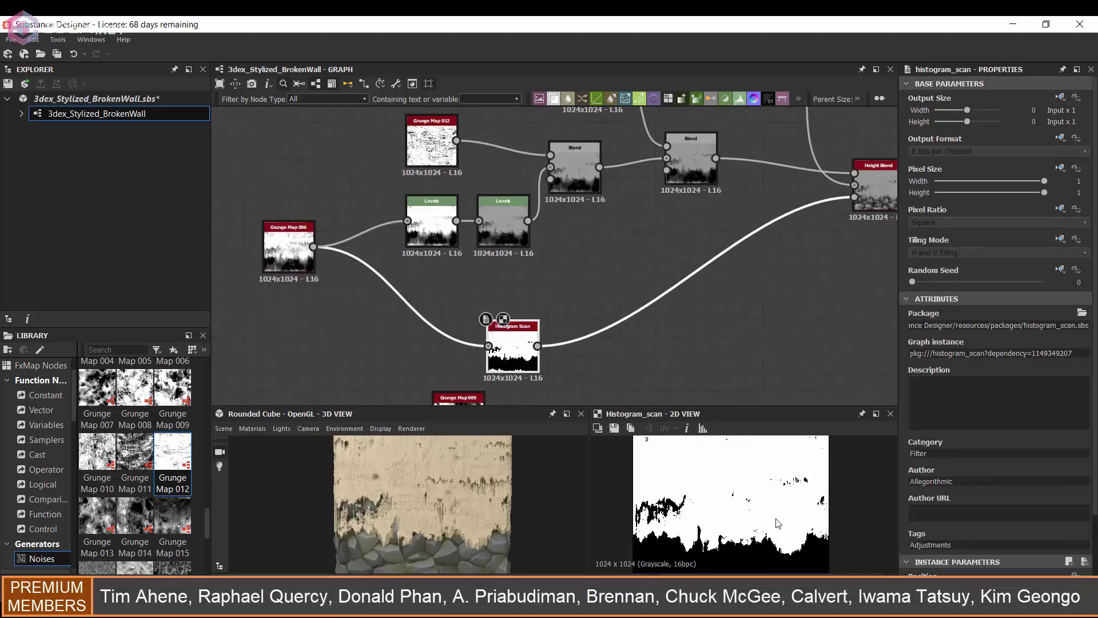
key("space")
type("blur")
left_click(684, 306)
double_click(619, 316)
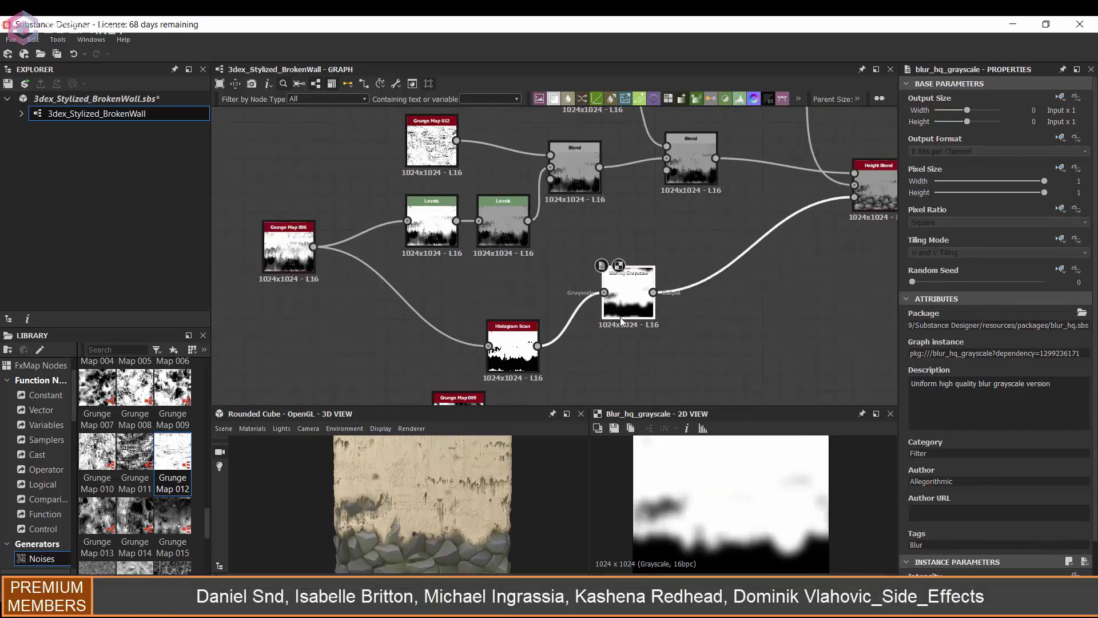
scroll(1063, 542, "down", 2)
left_click_drag(1065, 530, 950, 533)
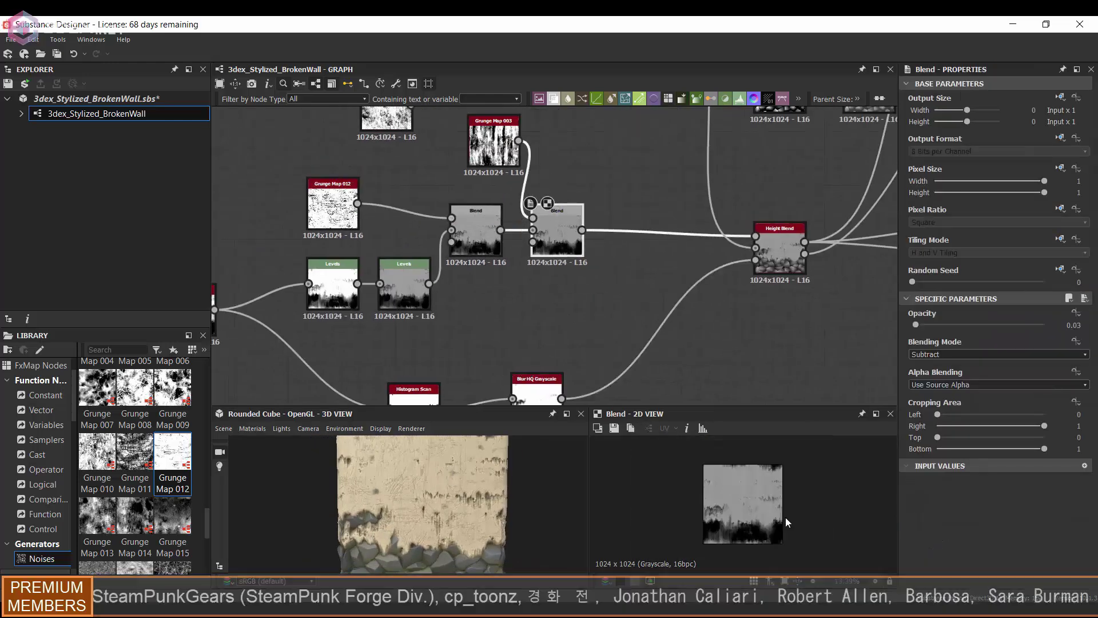
Insert a Blur HQ Grayscale between the plaster's last Blend and the Height Blend, with intensity 0.83
scroll(766, 496, "up", 3)
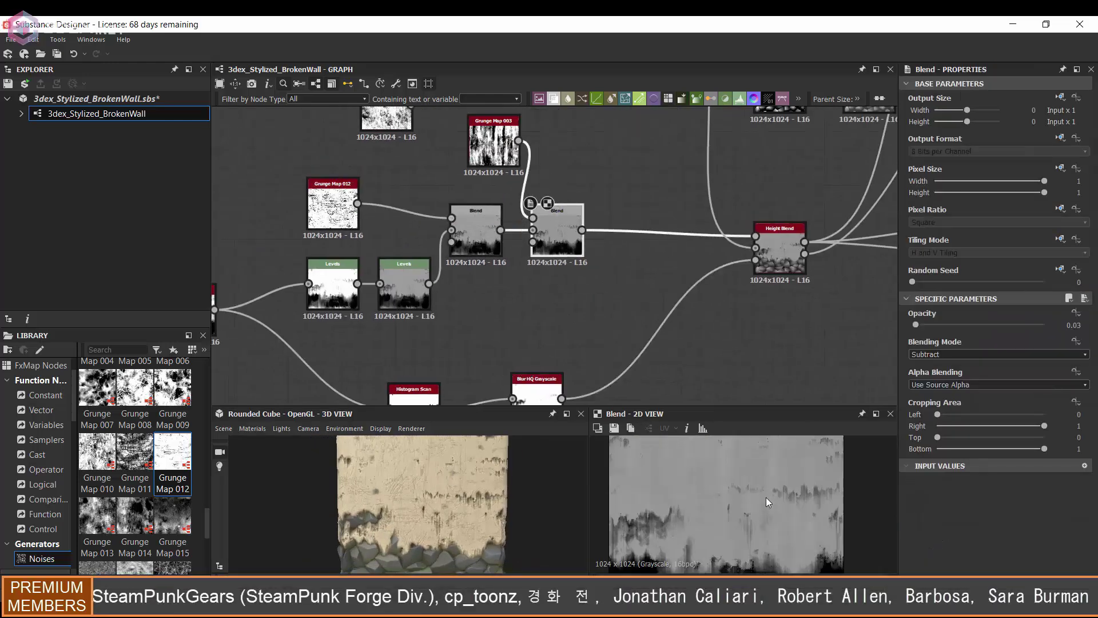
key("space")
type("bl")
left_click(683, 334)
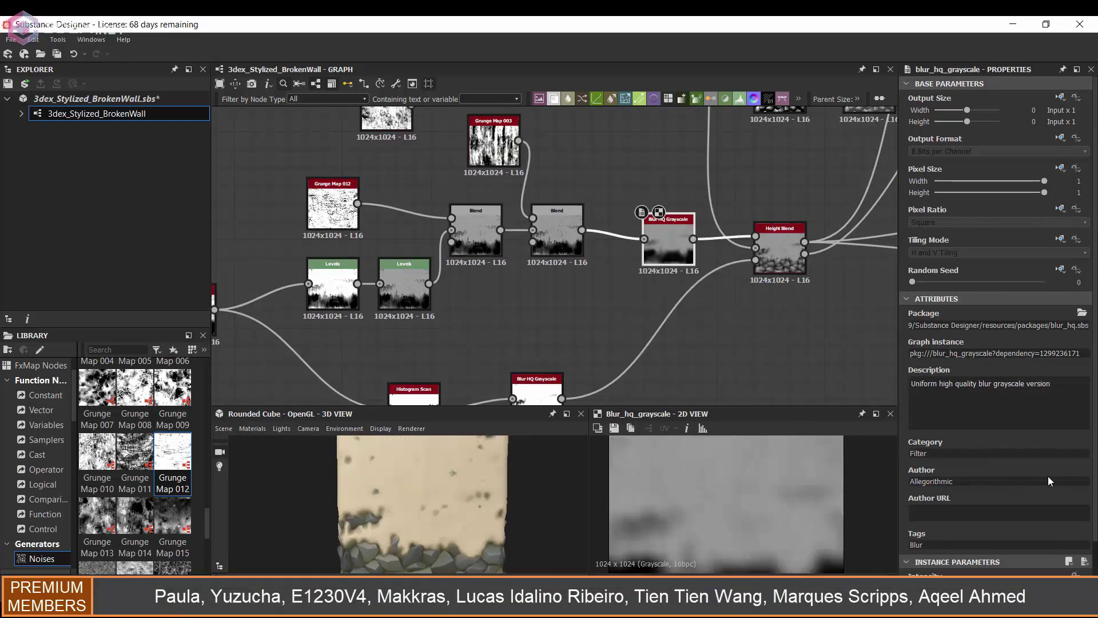
scroll(1047, 476, "down", 1)
left_click(947, 536)
left_click_drag(941, 536, 921, 535)
Examine the softened plaster surface and its broken edges on the 3D cube and review the height node chain
scroll(445, 499, "down", 3)
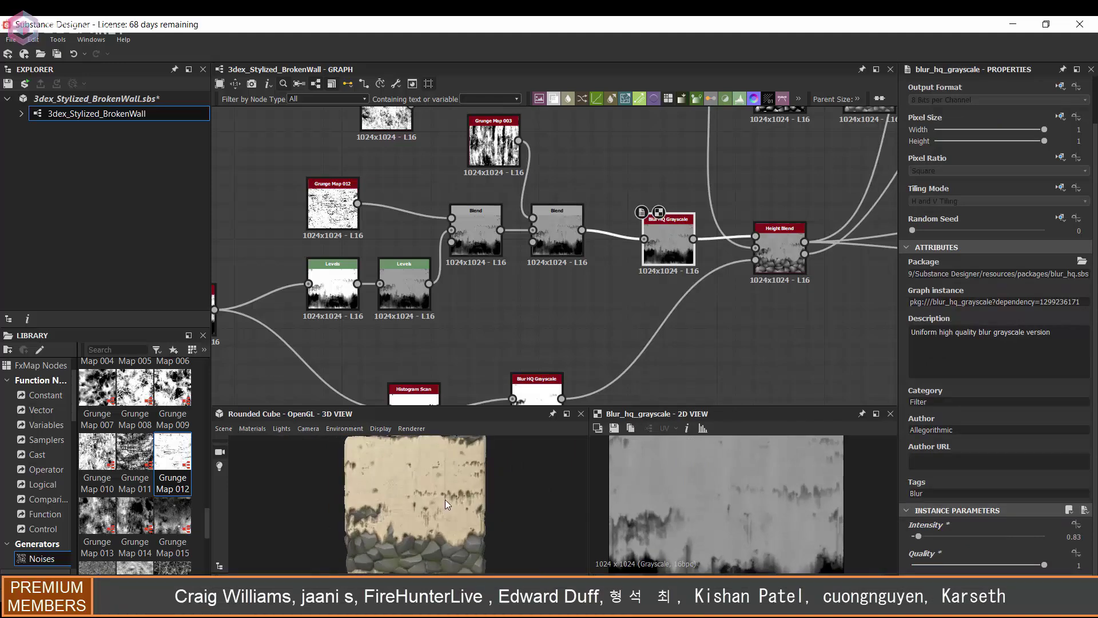
scroll(443, 499, "up", 3)
scroll(441, 498, "down", 4)
mouse_move(441, 498)
left_mouse_down()
mouse_move(513, 529)
mouse_move(390, 492)
mouse_move(428, 489)
left_mouse_up()
scroll(426, 503, "up", 3)
scroll(772, 259, "up", 1)
middle_click_drag(772, 259, 651, 236)
scroll(622, 268, "down", 2)
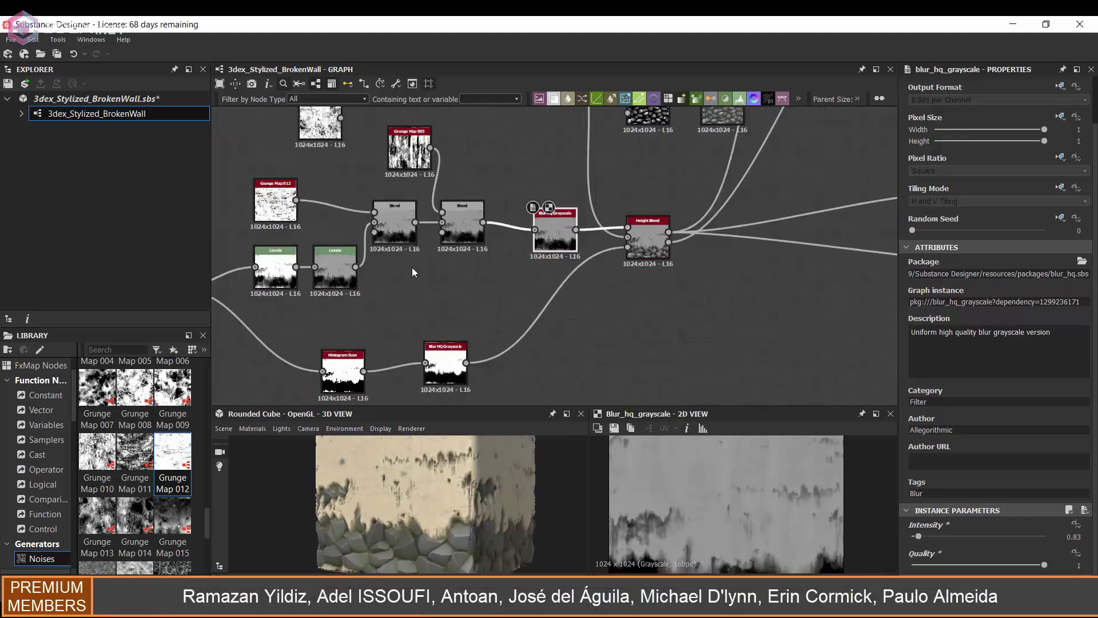
Lower the output white level of the Levels feeding the plaster's first Blend and check the exposed stones on the cube
left_click(337, 268)
left_click_drag(1017, 451, 981, 448)
scroll(537, 504, "down", 3)
scroll(536, 498, "up", 3)
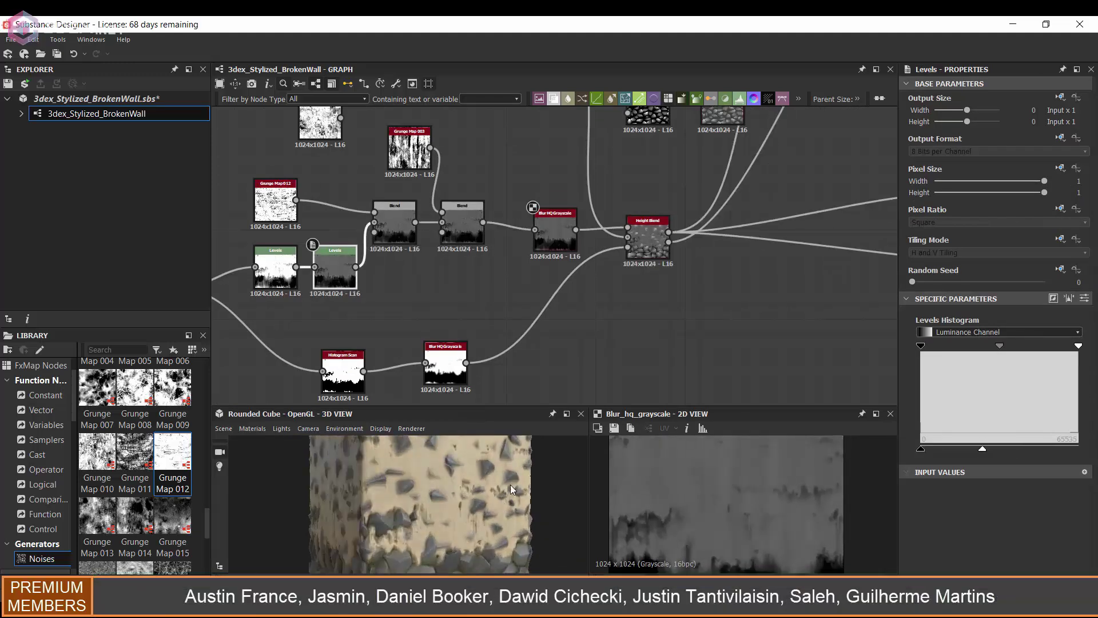
scroll(483, 507, "down", 3)
left_click_drag(483, 511, 452, 502)
scroll(476, 490, "up", 5)
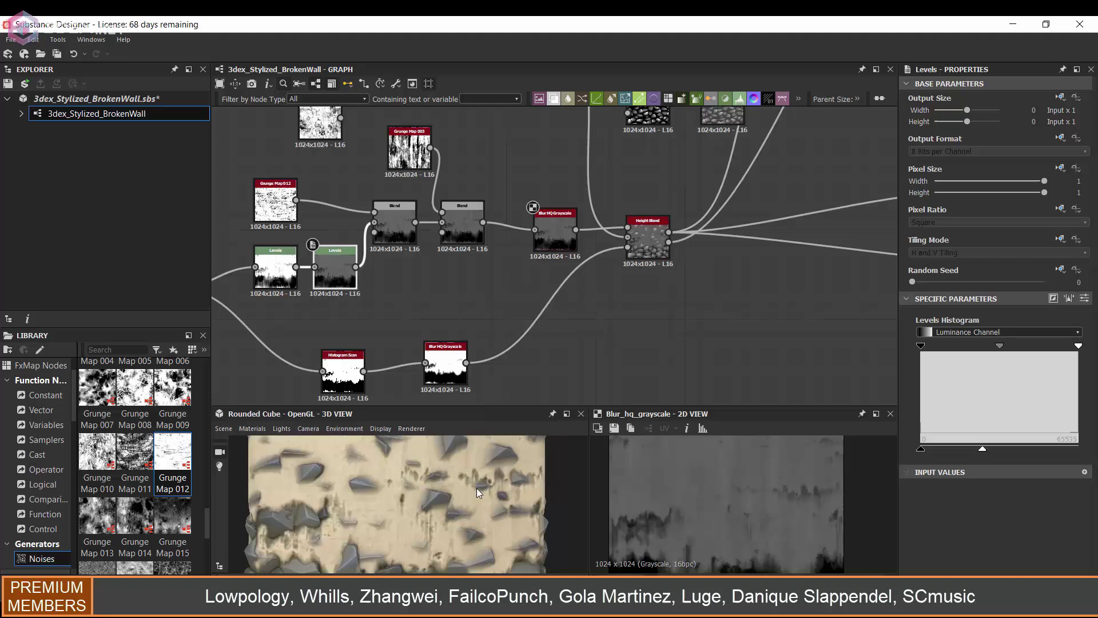
scroll(476, 489, "down", 3)
mouse_move(982, 449)
left_mouse_down()
mouse_move(920, 447)
mouse_move(984, 452)
left_mouse_up()
scroll(437, 497, "down", 3)
left_click_drag(435, 499, 476, 474)
scroll(453, 483, "up", 4)
scroll(456, 482, "down", 2)
Try feeding the Histogram Range output into the Height Blend in place of the warped stones
middle_click_drag(731, 168, 627, 251)
left_click_drag(640, 186, 524, 320)
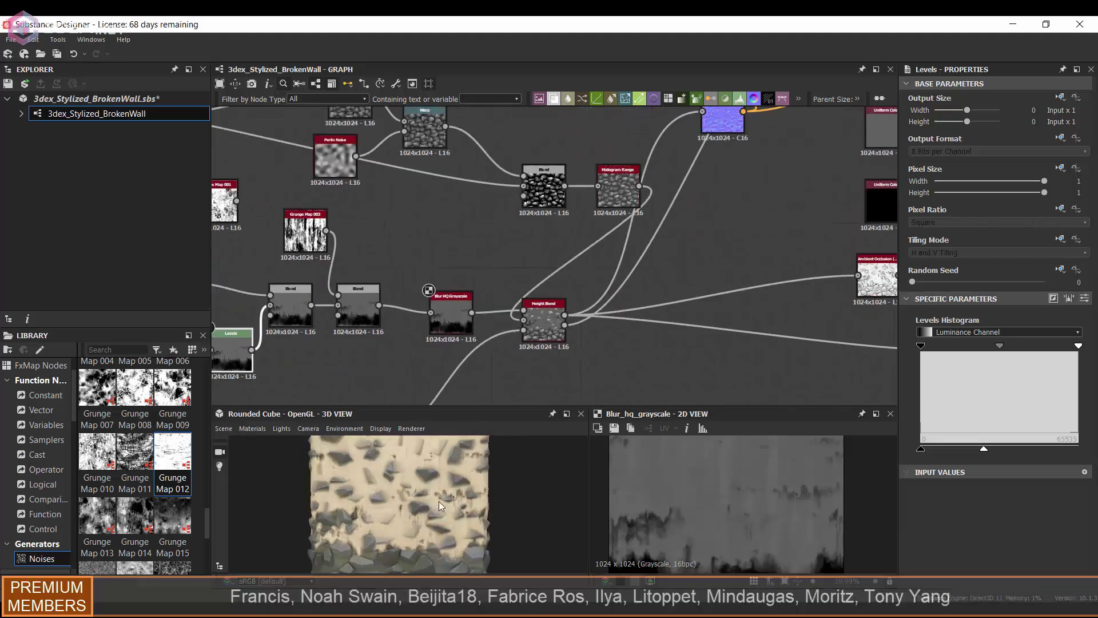
left_click_drag(438, 501, 397, 510)
key("ctrl+z")
middle_click_drag(616, 225, 561, 289)
right_click_drag(438, 474, 421, 420)
Preview the Histogram Scan and its blurred mask that drive the Height Blend
middle_click_drag(423, 383, 653, 180)
left_click(387, 308)
double_click(515, 307)
key("f")
left_click_drag(387, 307, 375, 307)
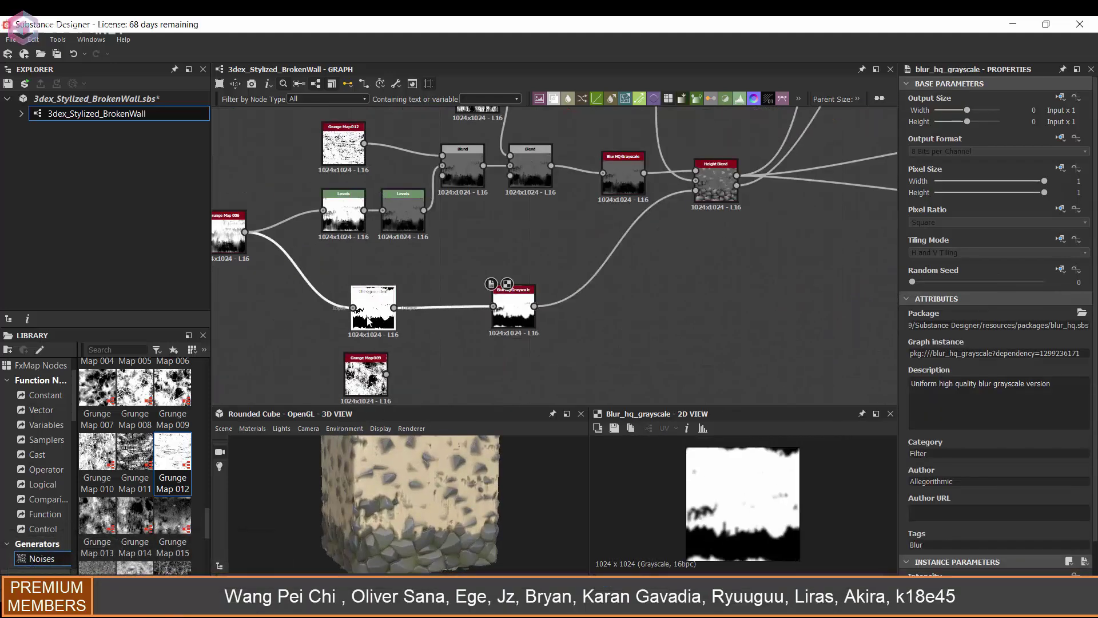
middle_click_drag(442, 313, 517, 295)
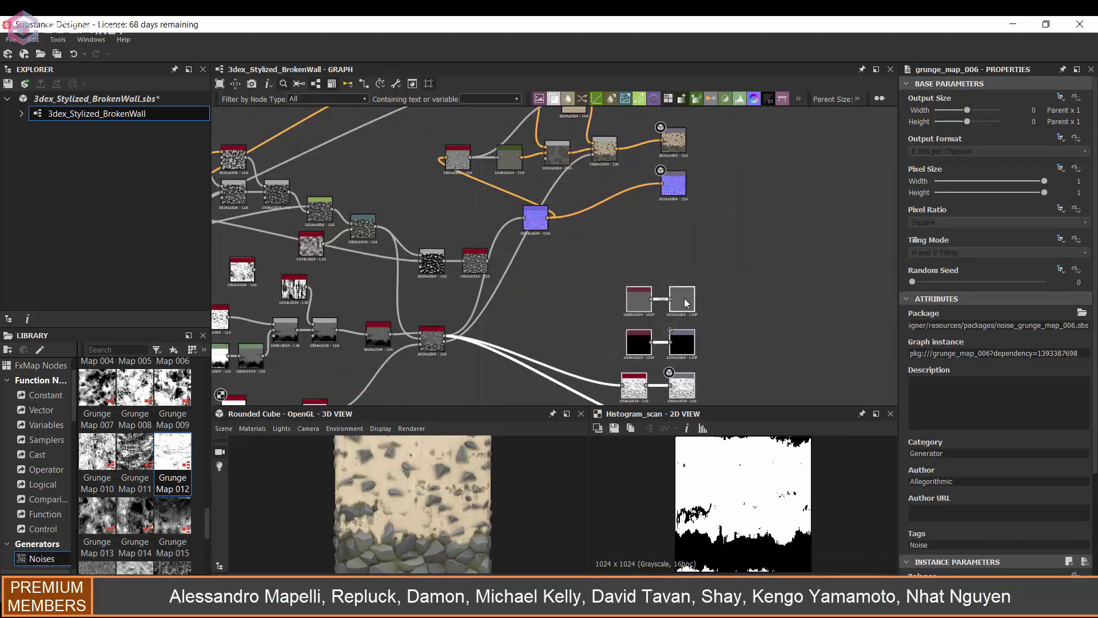
Add a Levels node for the roughness and connect the plaster's Blur HQ Grayscale output to it
left_click(557, 276)
middle_click_drag(552, 275, 614, 253)
scroll(604, 279, "up", 1)
double_click(551, 142)
left_click(579, 322)
double_click(496, 145)
double_click(506, 267)
scroll(615, 253, "up", 1)
left_click(617, 266)
key("space")
type("l")
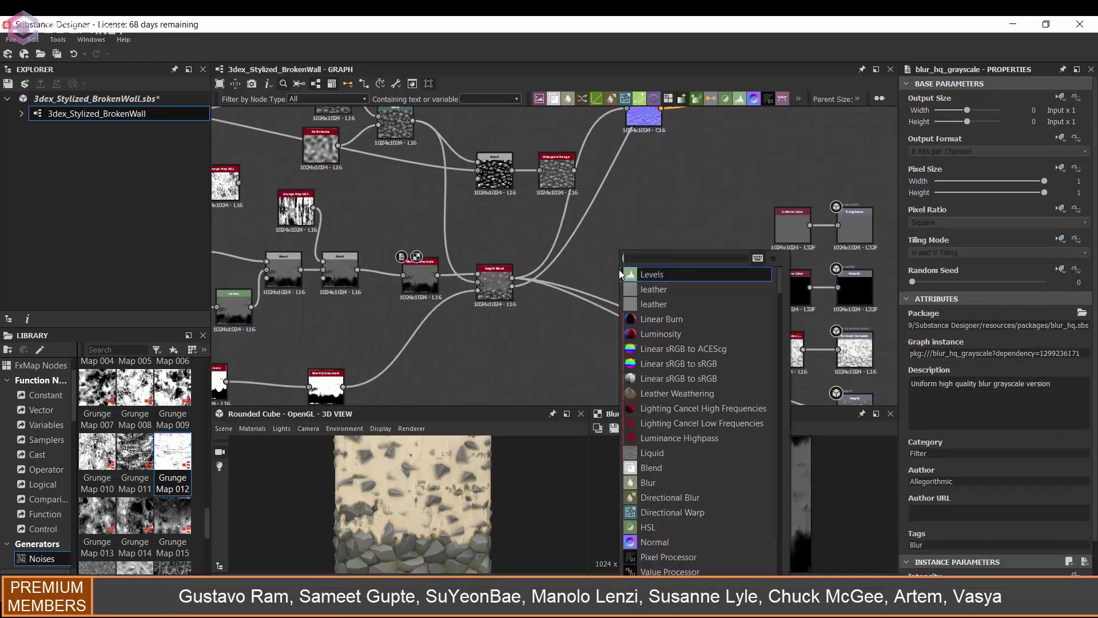
type("ev")
key("Return")
left_click_drag(438, 275, 602, 269)
Raise the Levels' output black level and blend it over the Uniform Color into Roughness using the Height Blend mask
left_click_drag(923, 450, 1050, 442)
left_click_drag(619, 275, 707, 201)
middle_click_drag(729, 200, 628, 196)
scroll(628, 196, "up", 1)
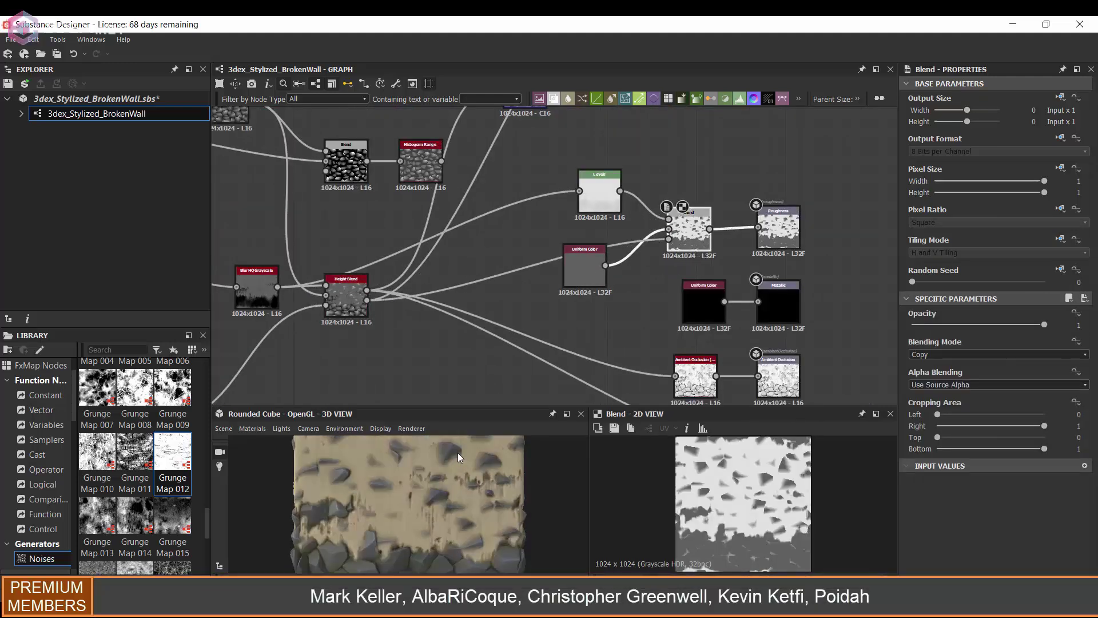
Set the Uniform Color that drives the stones' roughness to 115
double_click(599, 197)
left_click_drag(600, 283, 615, 297)
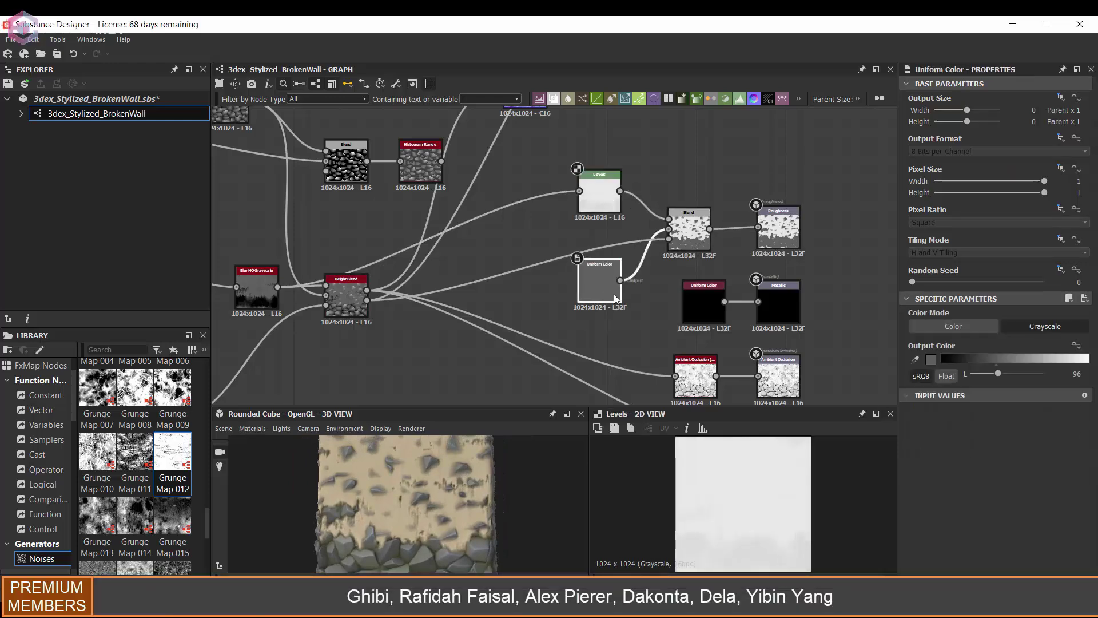
left_click(1004, 359)
mouse_move(423, 505)
left_mouse_down()
mouse_move(472, 505)
mouse_move(442, 511)
left_mouse_up()
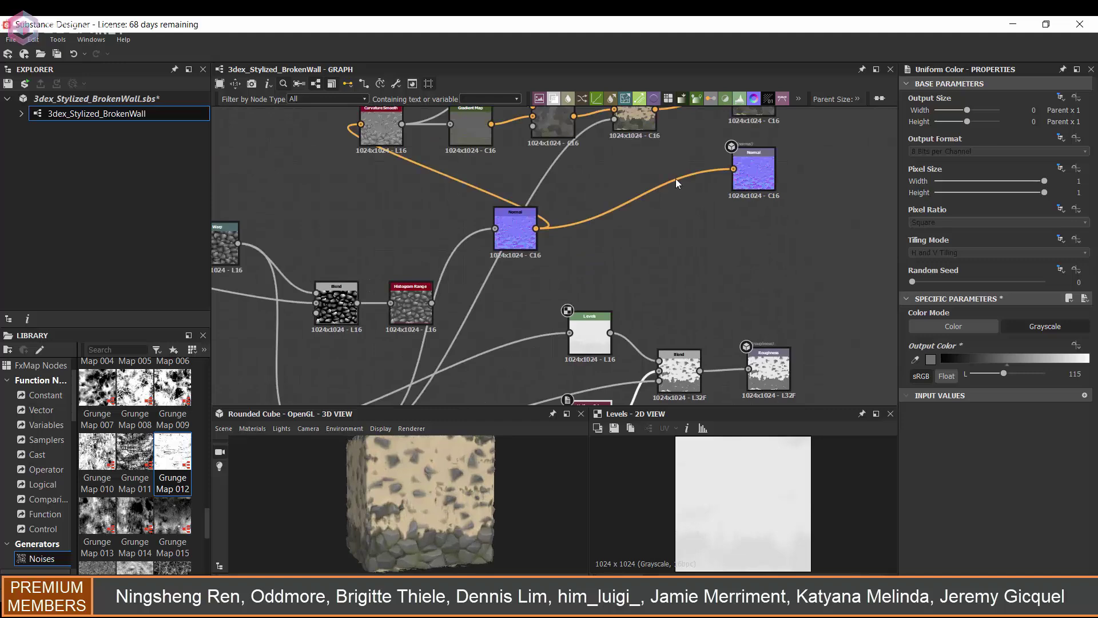
Set the opacity of the Multiply Blend that adds per-stone color variation to 0.43
left_click(589, 266)
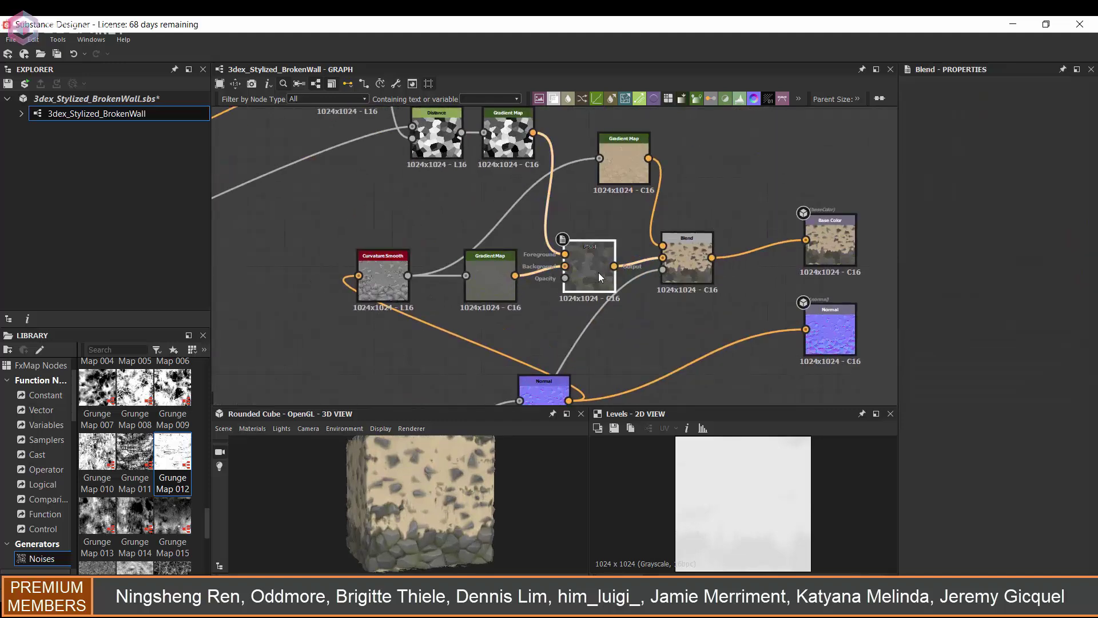
left_click_drag(1043, 325, 968, 324)
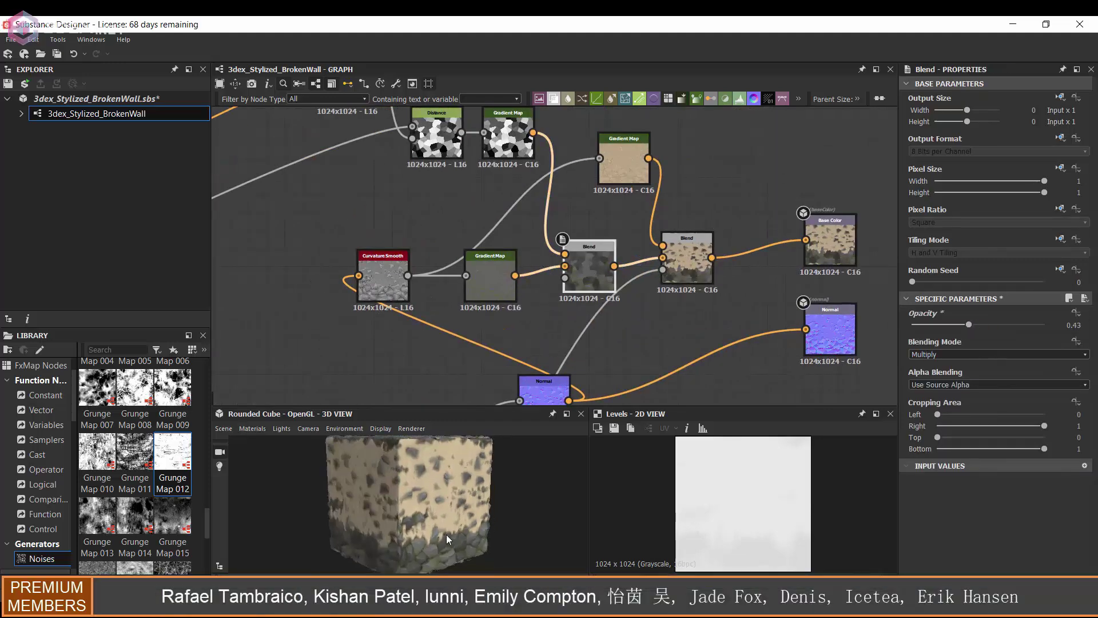
left_click_drag(446, 534, 423, 484)
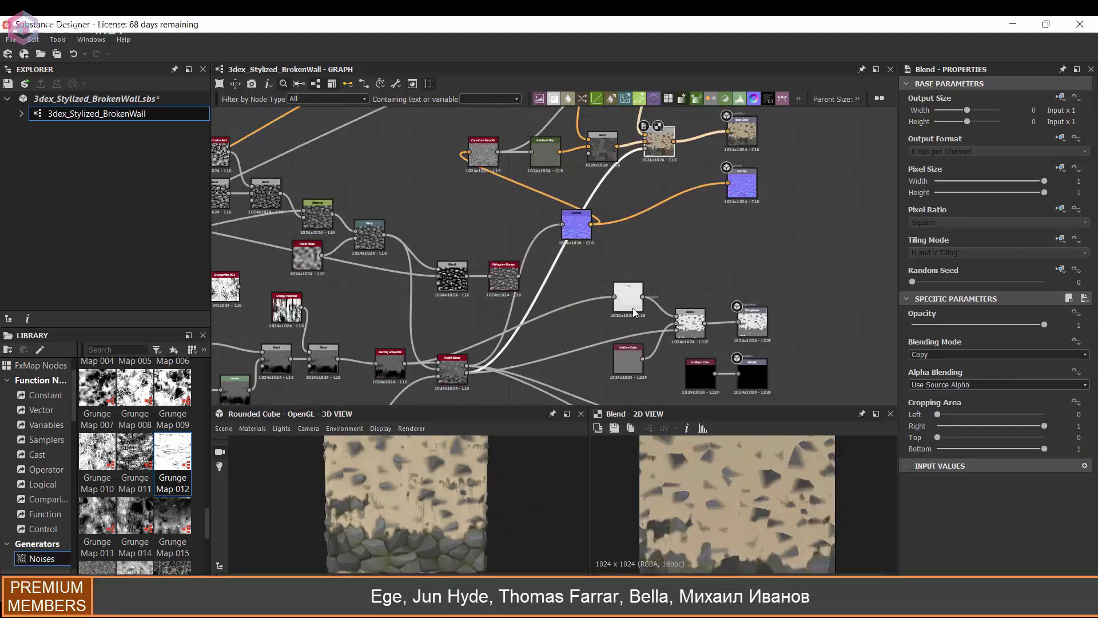
Duplicate the Ambient Occlusion (HBAO) node and set its height depth to 0.49 and radius to 0.43
left_click(672, 337)
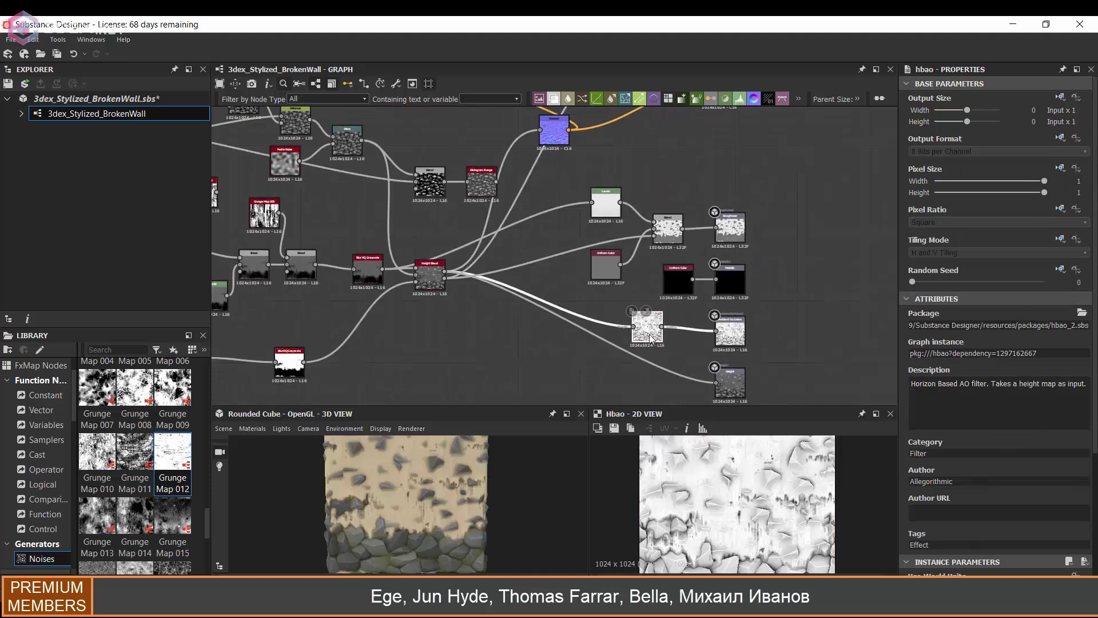
key("ctrl+d")
scroll(928, 486, "down", 3)
left_click_drag(927, 484, 974, 483)
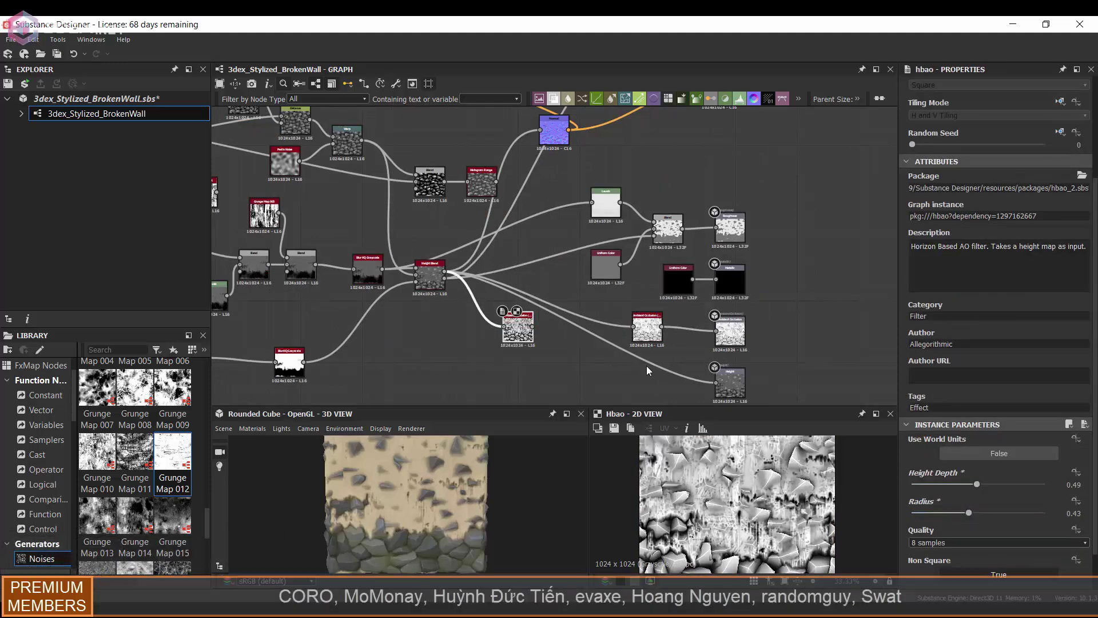
middle_click_drag(629, 360, 677, 319)
left_click_drag(566, 289, 532, 337)
scroll(567, 285, "up", 2)
Add a Blend set to Multiply that combines the duplicated ambient occlusion with the Height Blend's mask output
middle_click_drag(618, 340, 644, 297)
key("space")
type("b")
key("Return")
left_click_drag(561, 320, 624, 297)
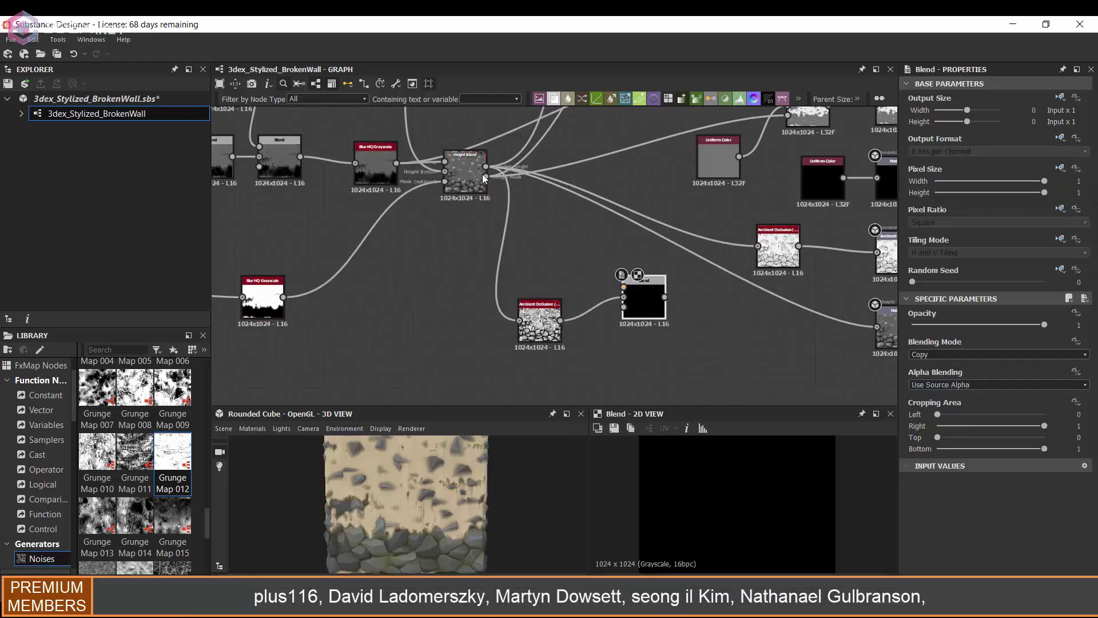
left_click_drag(486, 176, 623, 287)
left_click(948, 356)
left_click(934, 370)
key("Down")
key("Down")
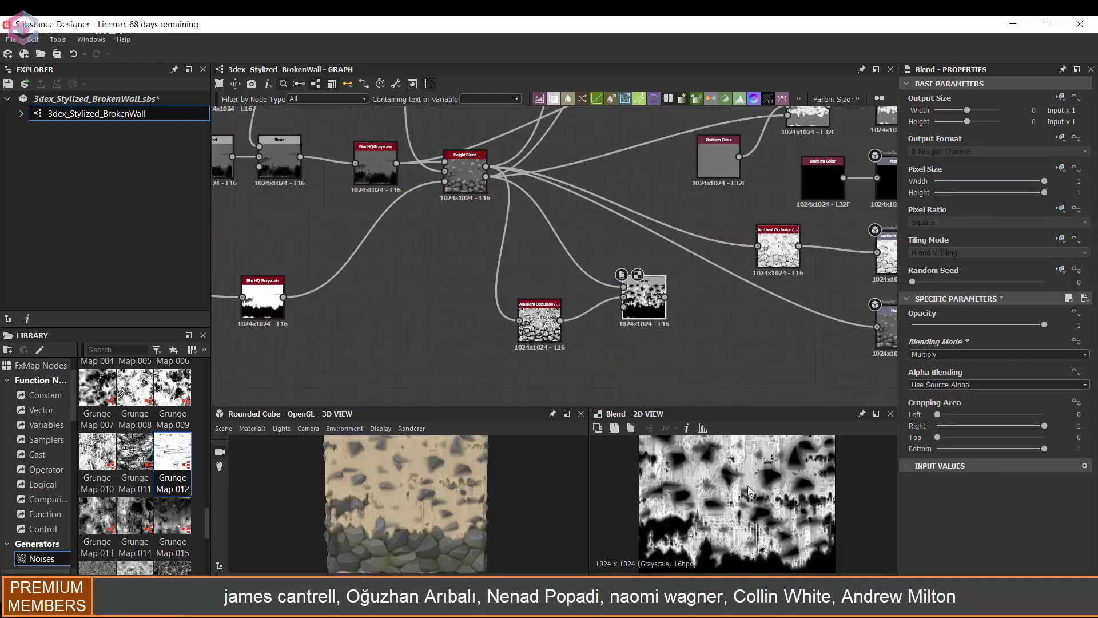
scroll(605, 223, "down", 4)
middle_click_drag(605, 223, 568, 310)
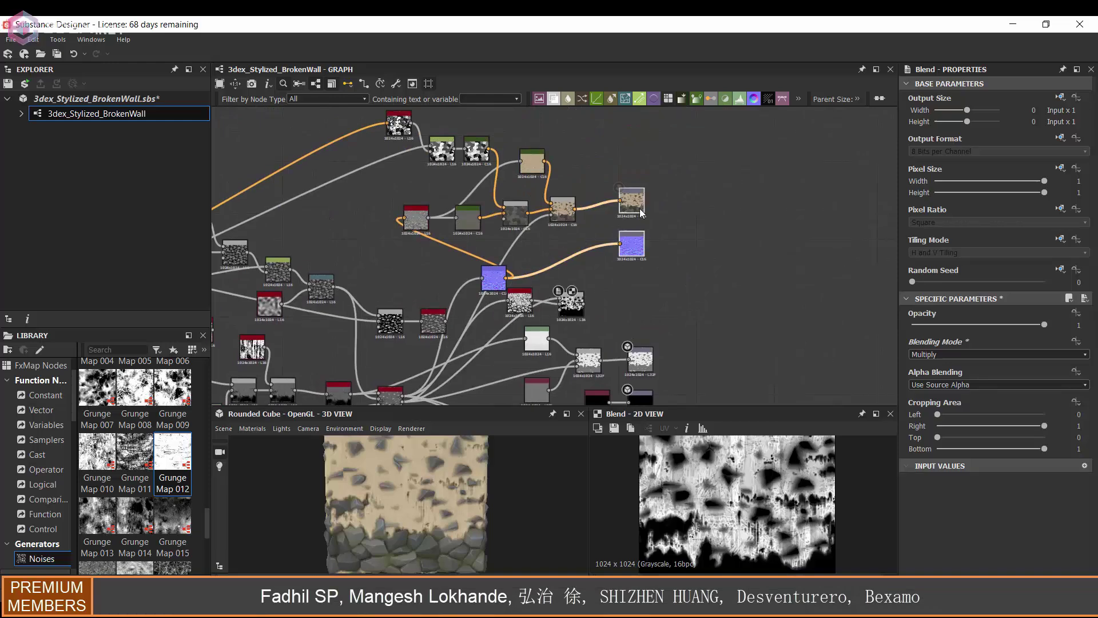
Make room before the outputs and add an HSL node fed by the plaster Gradient Map, with hue 0.47
left_click_drag(642, 214, 694, 221)
scroll(603, 189, "up", 2)
left_click(574, 170)
key("space")
type("hsl")
key("Return")
scroll(549, 170, "up", 2)
left_click_drag(512, 147, 597, 175)
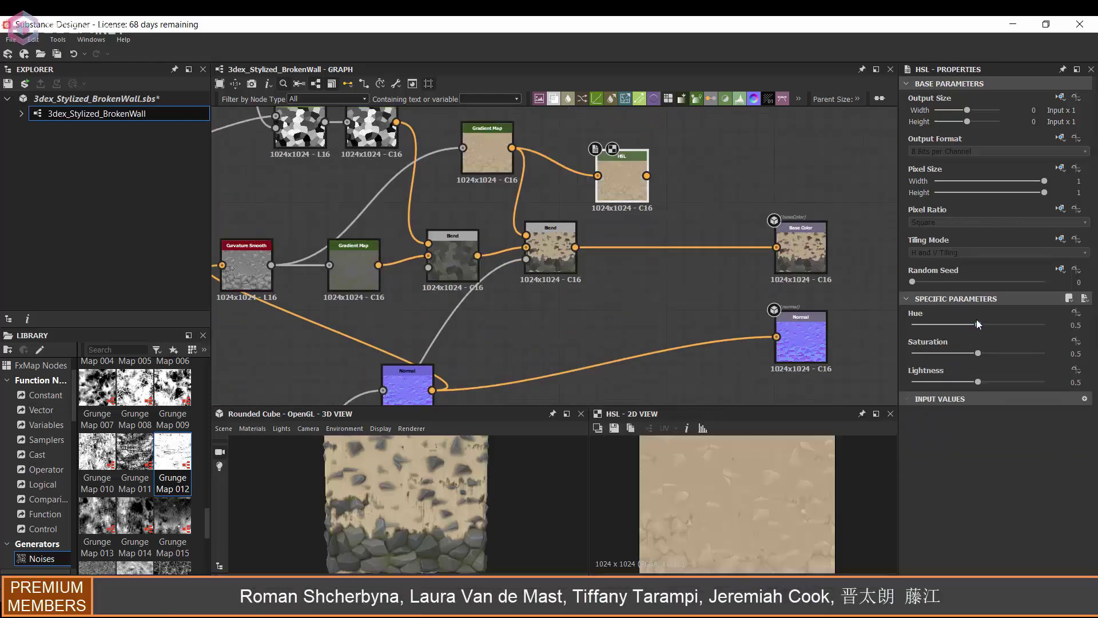
left_click_drag(977, 324, 974, 324)
Insert a Blend before Base Color with the HSL color as foreground and the multiplied occlusion mask as opacity
middle_click_drag(624, 288, 611, 233)
left_click(610, 192)
key("space")
type("blend")
key("Return")
left_click_drag(632, 121, 637, 180)
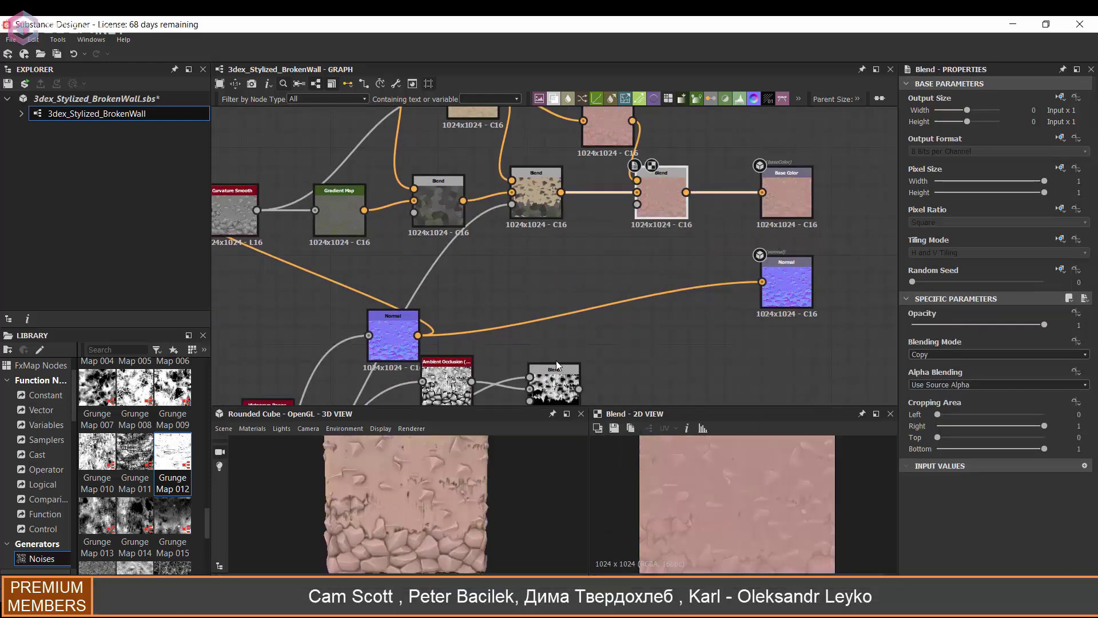
middle_click_drag(617, 311, 619, 258)
scroll(619, 259, "down", 1)
left_click_drag(587, 322, 686, 167)
Insert a Levels node between the occlusion mask and the final color Blend and raise its input black point
double_click(583, 323)
left_click(615, 307)
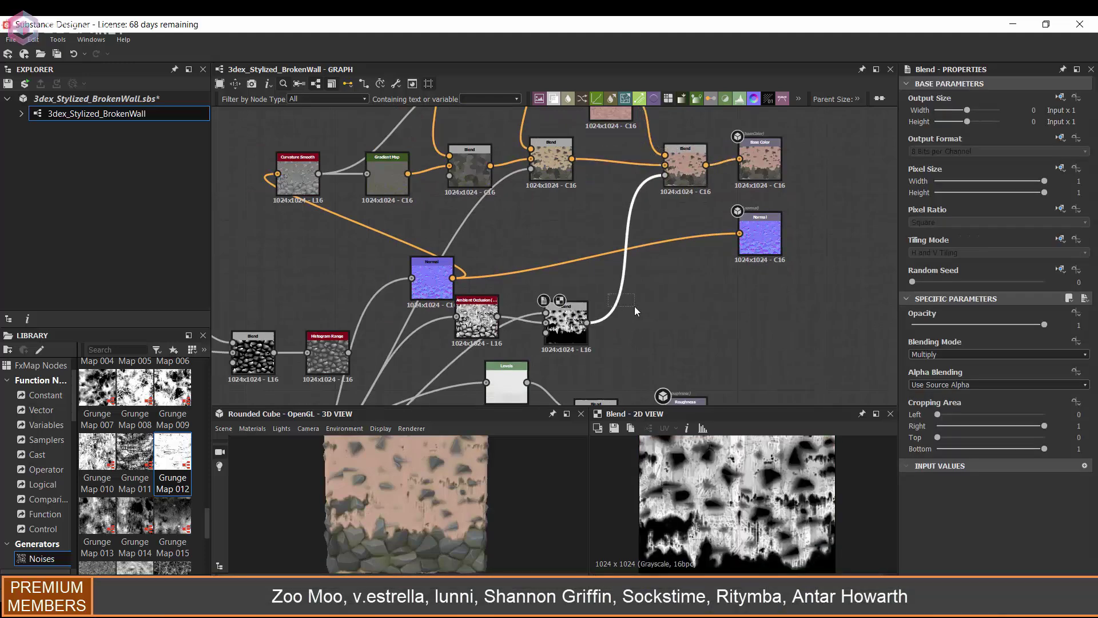
key("space")
type("levels")
key("Return")
left_click_drag(629, 249, 645, 299)
left_click_drag(921, 346, 1026, 349)
Lower the mask Levels' input white point to strengthen the tint in the final color Blend
double_click(686, 167)
scroll(758, 500, "up", 3)
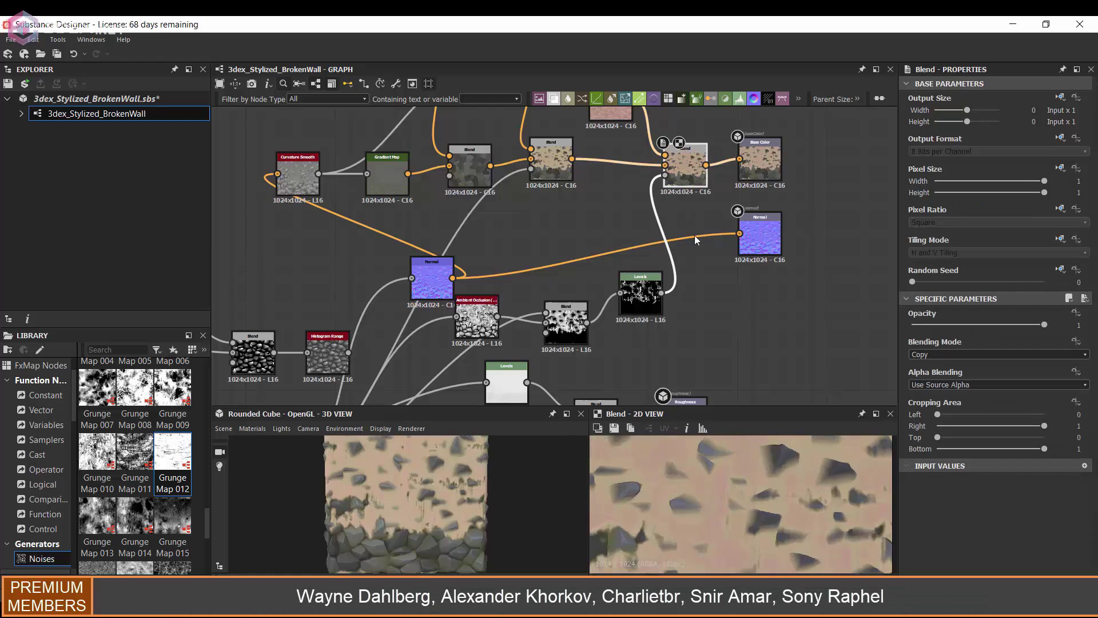
middle_click_drag(701, 251, 687, 285)
left_click(627, 332)
left_click_drag(1080, 348, 1055, 350)
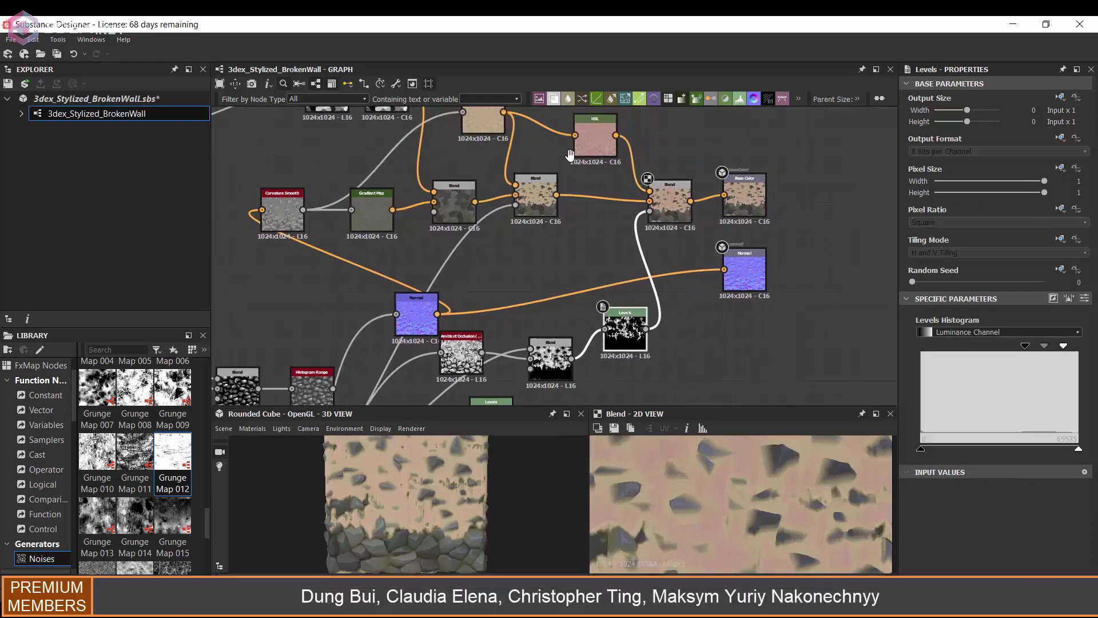
Swap the plaster colors so HSL feeds the first plaster Blend and the Gradient Map feeds the final Blend
middle_click_drag(569, 155, 576, 219)
left_click_drag(598, 200, 522, 249)
left_click_drag(511, 176, 656, 255)
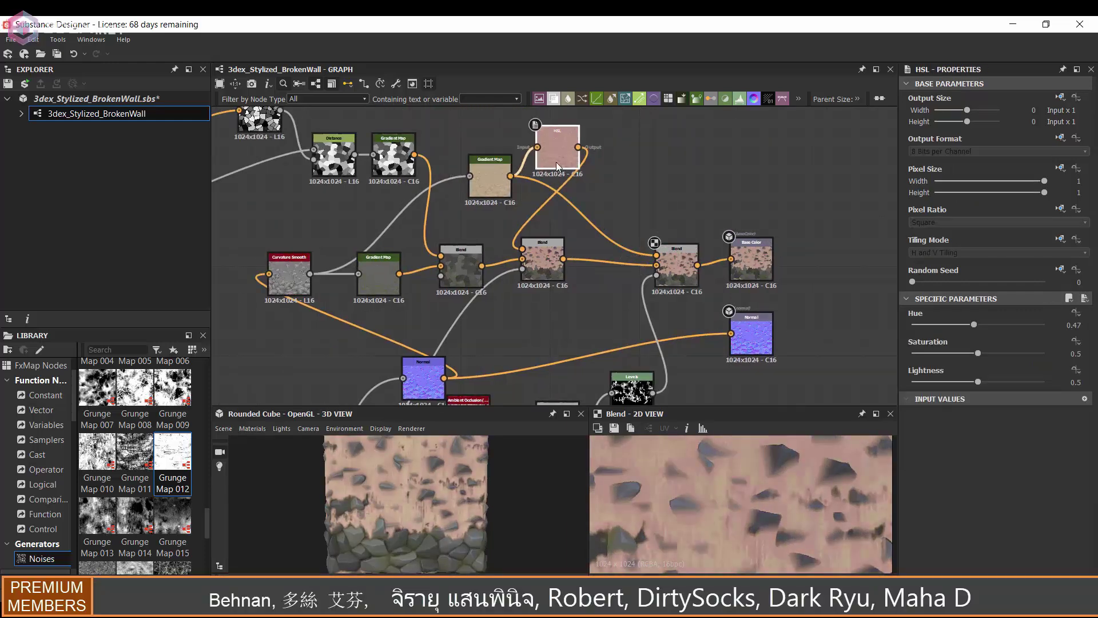
left_click_drag(561, 179, 517, 214)
scroll(472, 474, "up", 2)
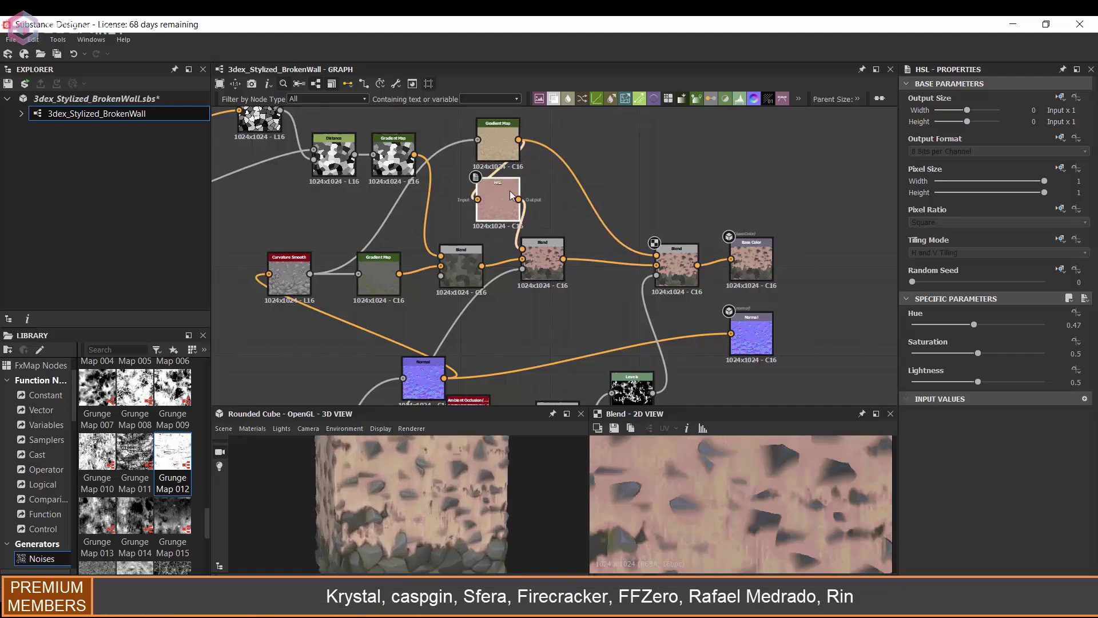
Set the HSL node's hue to 0.5 and lightness to 0.48
mouse_move(976, 326)
left_mouse_down()
mouse_move(986, 321)
mouse_move(976, 324)
left_mouse_up()
left_click_drag(977, 382, 977, 381)
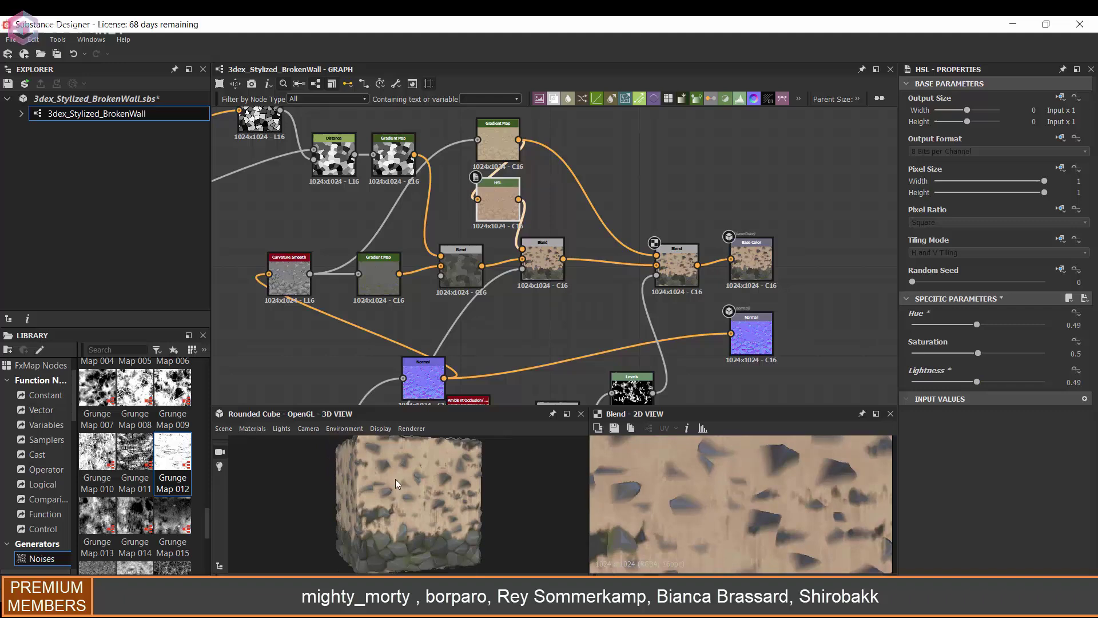
scroll(430, 488, "up", 2)
left_click_drag(977, 325, 979, 327)
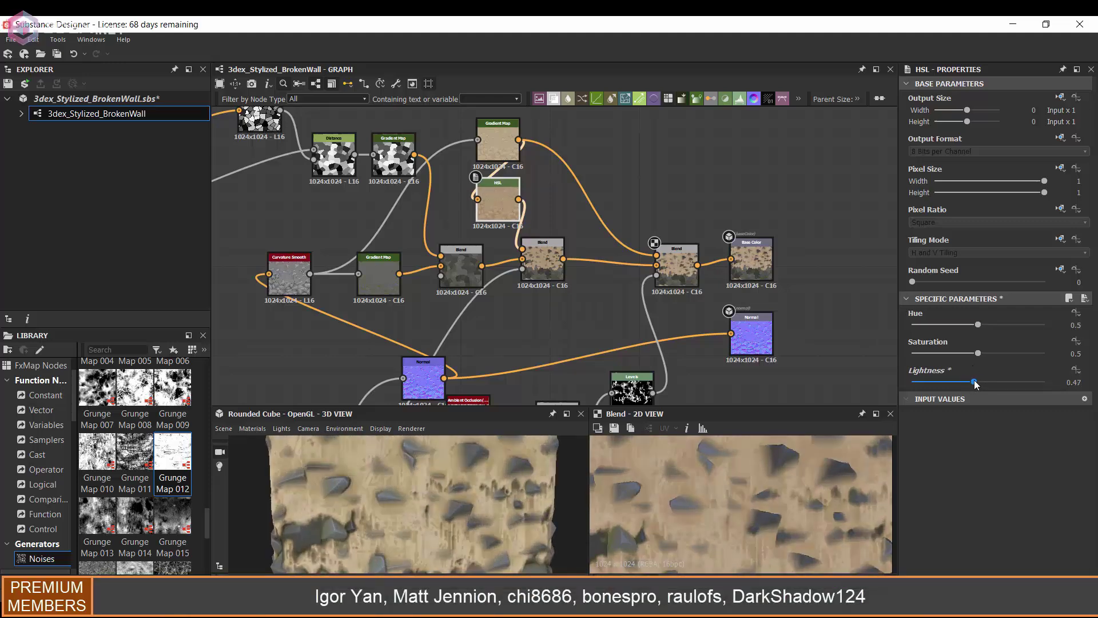
left_click_drag(975, 383, 977, 382)
scroll(446, 481, "down", 3)
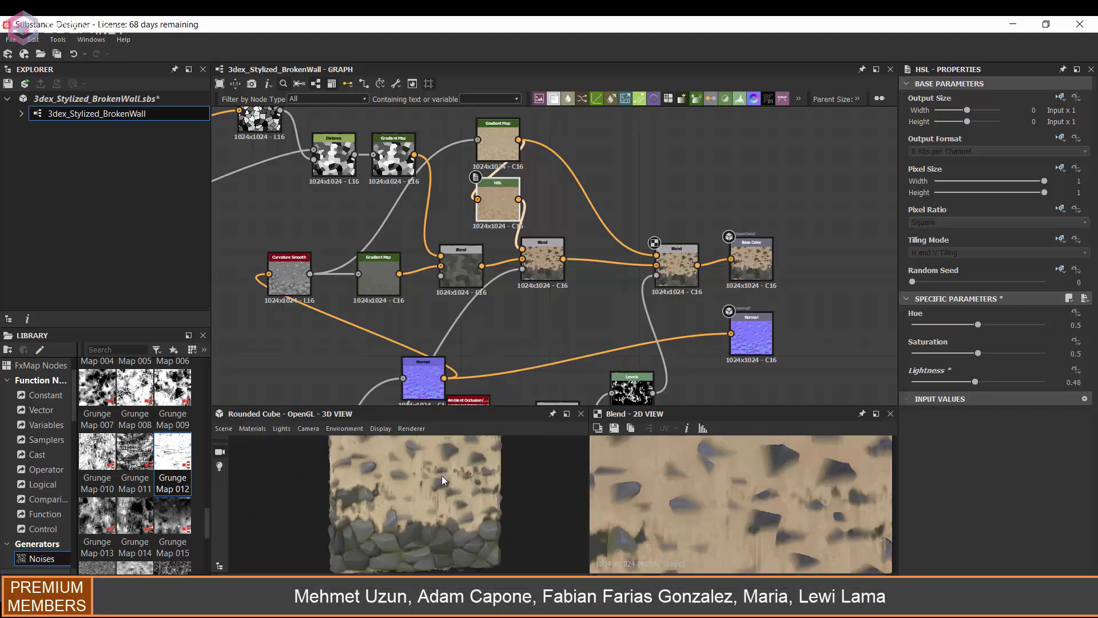
left_click_drag(441, 475, 464, 474)
Space out the plaster nodes and insert a Slope Blur Grayscale after the plaster's Blur HQ Grayscale
scroll(452, 343, "down", 5)
middle_click_drag(343, 375, 551, 252)
scroll(554, 266, "up", 5)
left_click(592, 280)
scroll(527, 246, "down", 2)
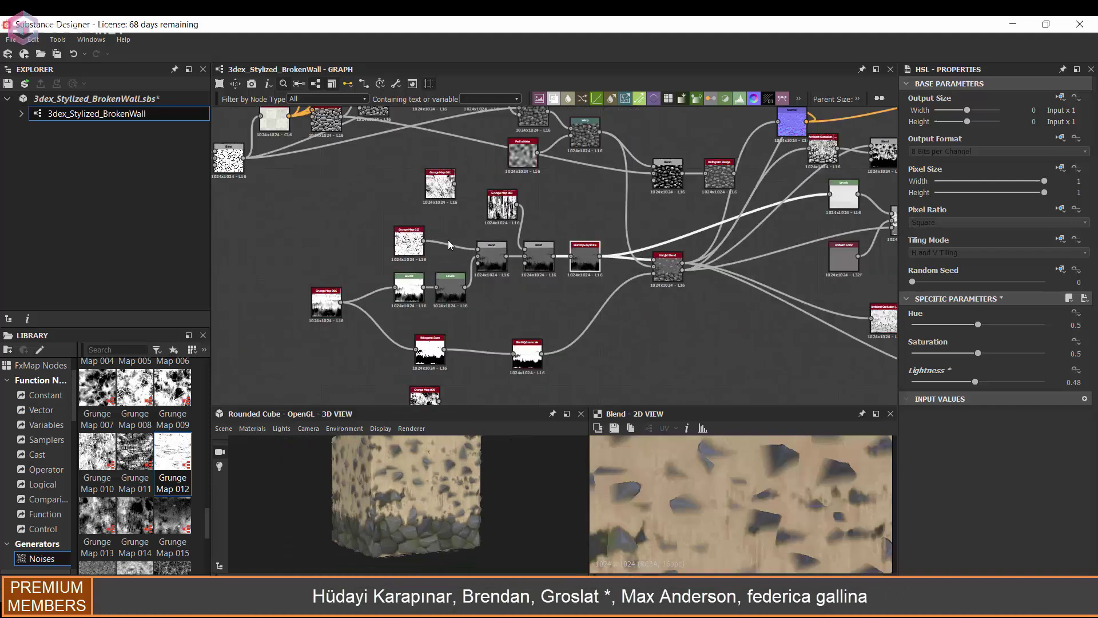
left_click_drag(281, 200, 584, 384)
left_click_drag(579, 253, 499, 263)
scroll(499, 263, "up", 3)
left_click(505, 279)
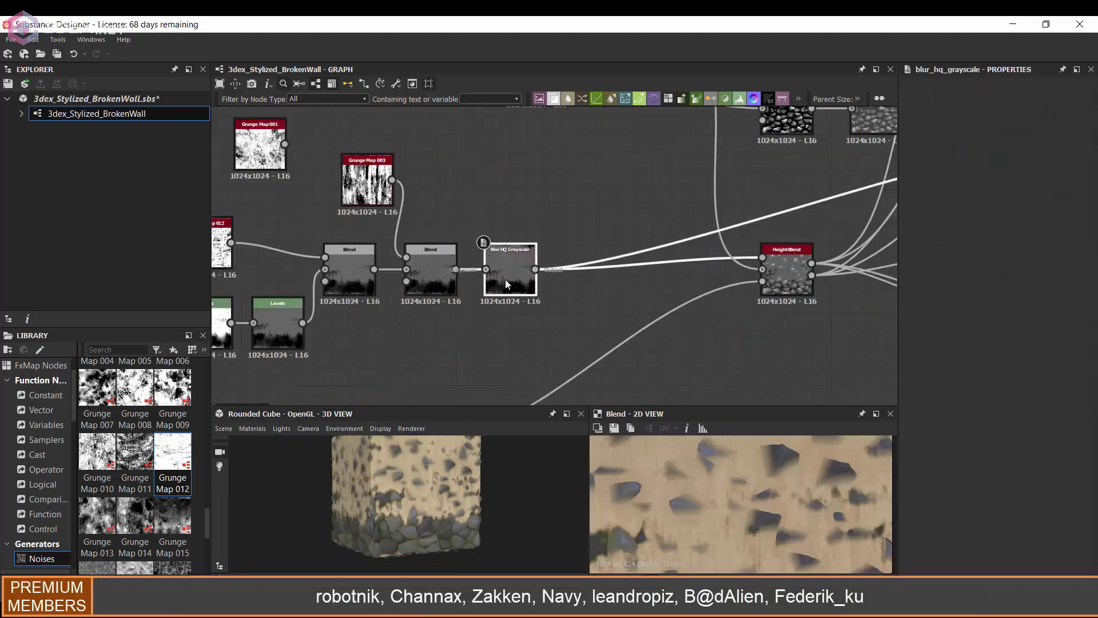
key("space")
type("slope")
left_click(565, 290)
Add a Clouds 2 noise and connect it to the Slope Blur Grayscale's slope input
left_click(507, 348)
middle_click_drag(507, 349, 506, 338)
scroll(505, 339, "up", 2)
key("space")
type("cloud")
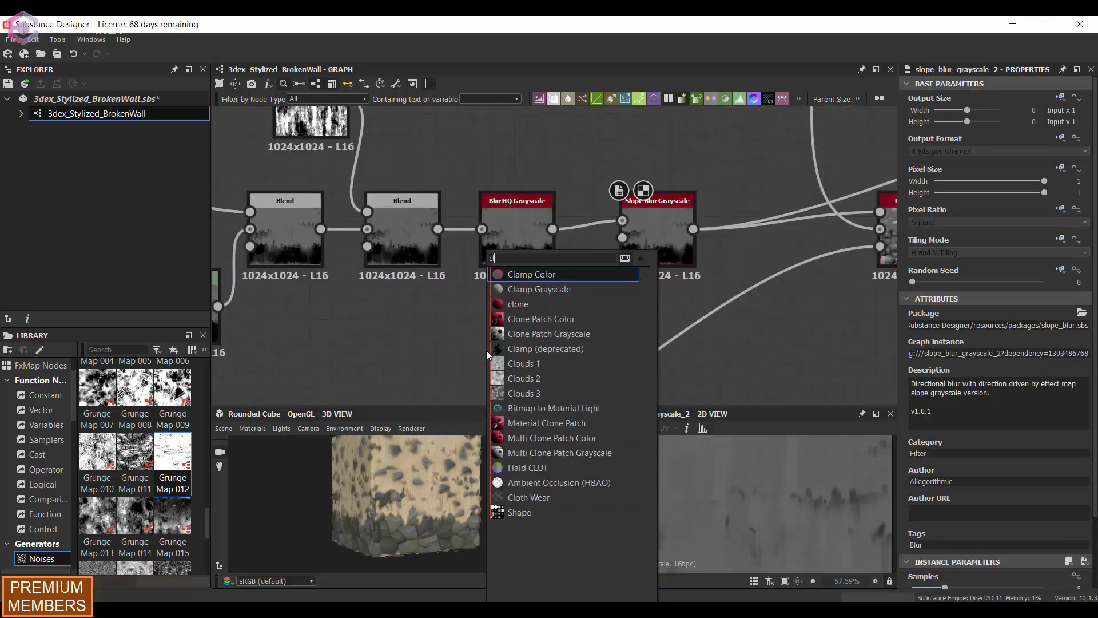
left_click(531, 288)
left_click_drag(513, 358, 622, 237)
Set the Slope Blur Grayscale to 32 samples, intensity about 2.83 and mode Min
double_click(633, 247)
scroll(440, 469, "up", 5)
scroll(441, 468, "down", 3)
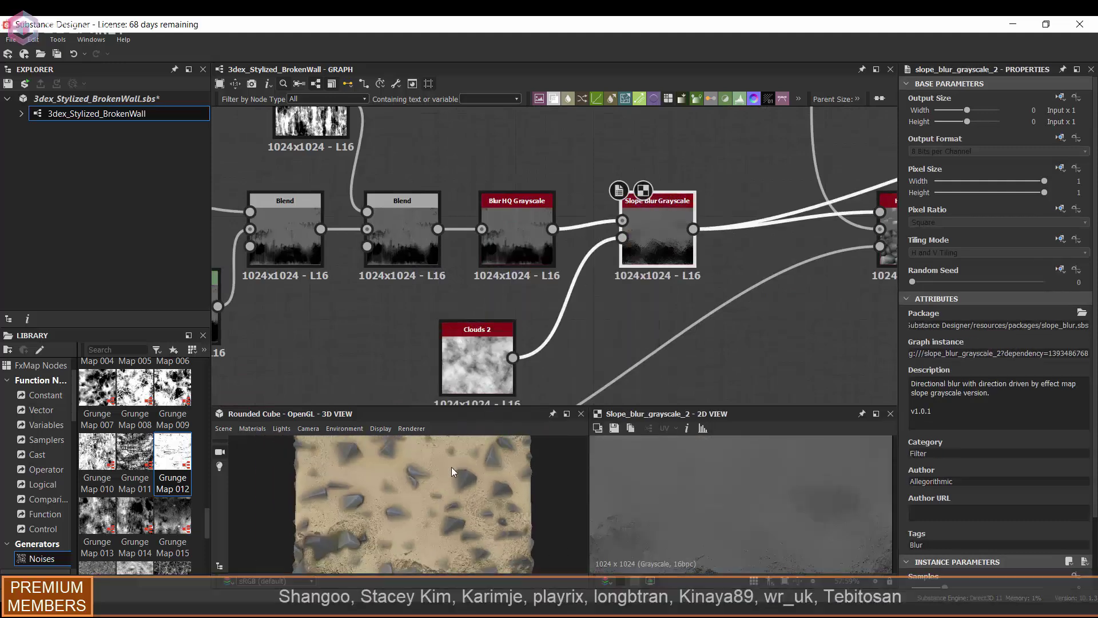
scroll(984, 482, "down", 3)
scroll(464, 502, "up", 3)
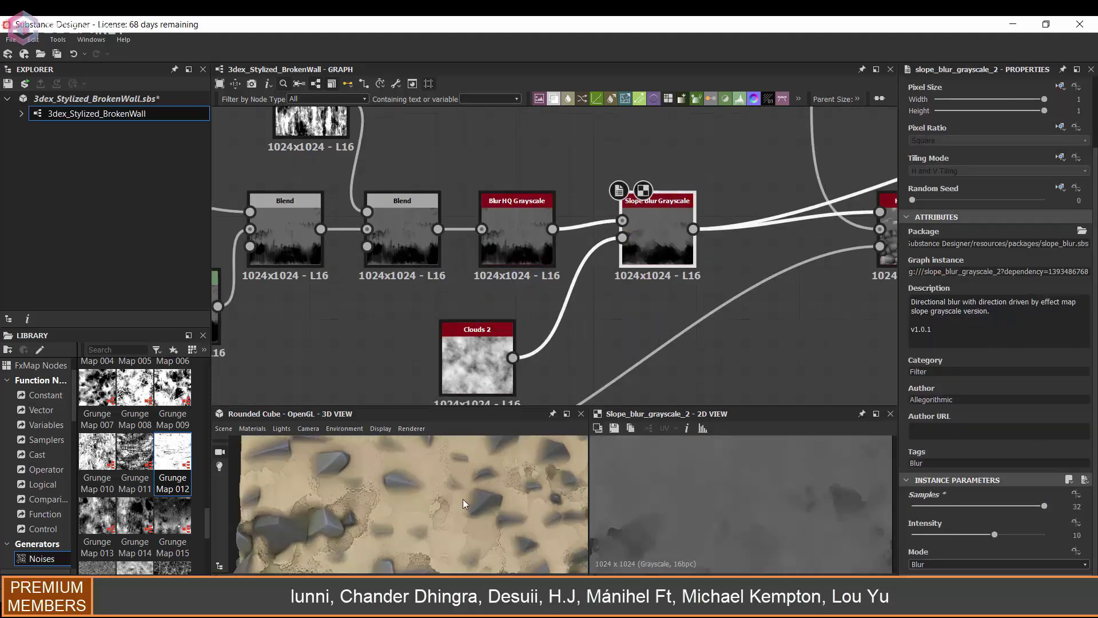
left_click_drag(921, 534, 937, 517)
scroll(447, 496, "up", 3)
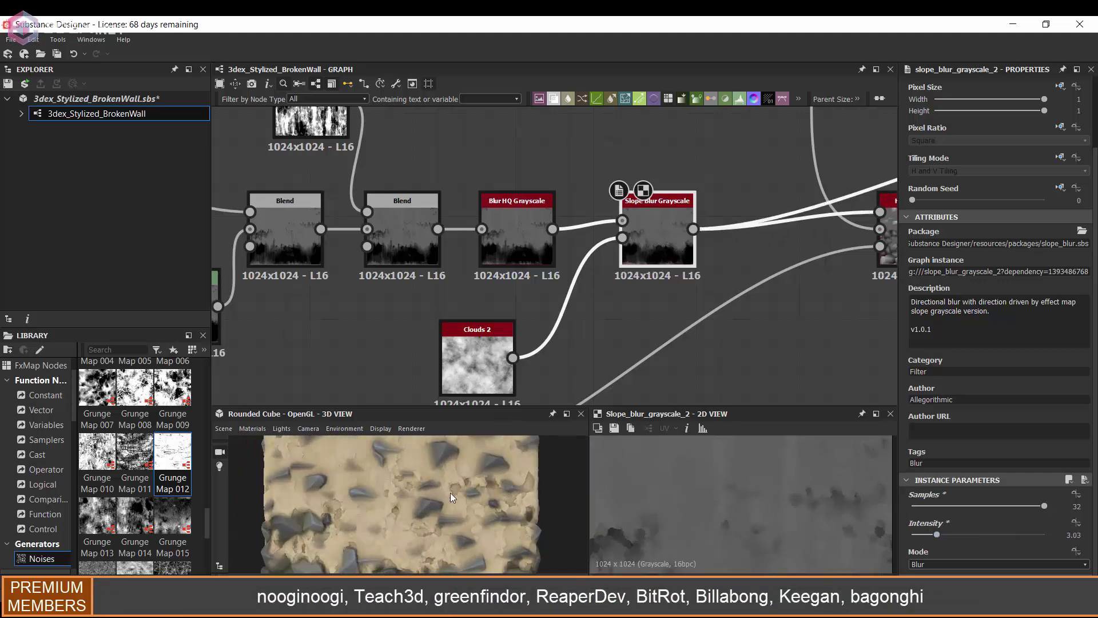
scroll(469, 494, "up", 5)
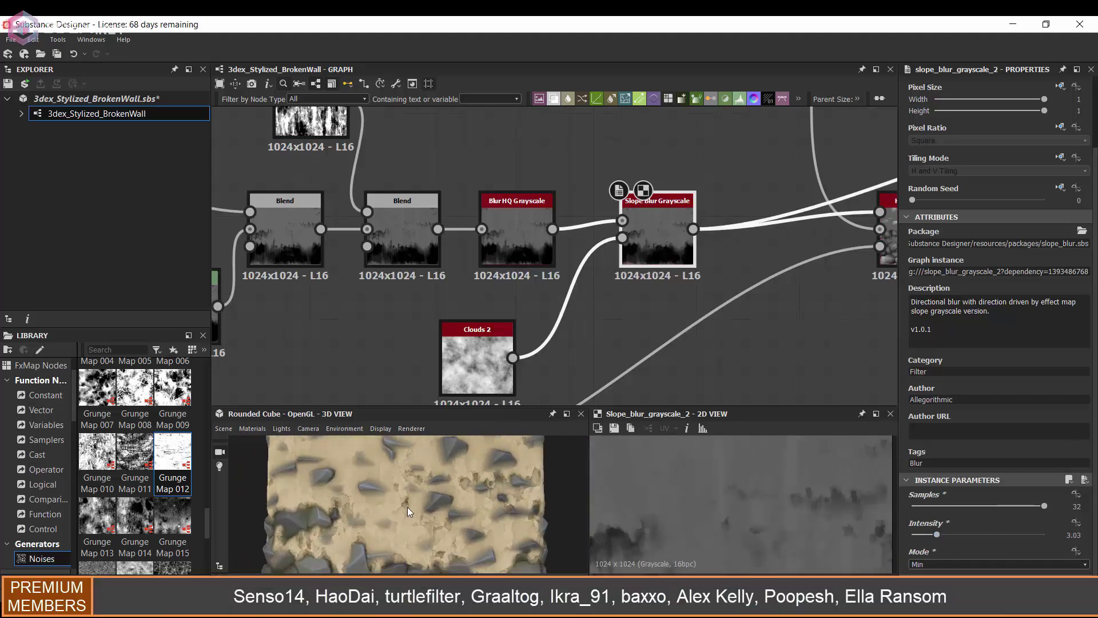
left_click_drag(948, 534, 935, 537)
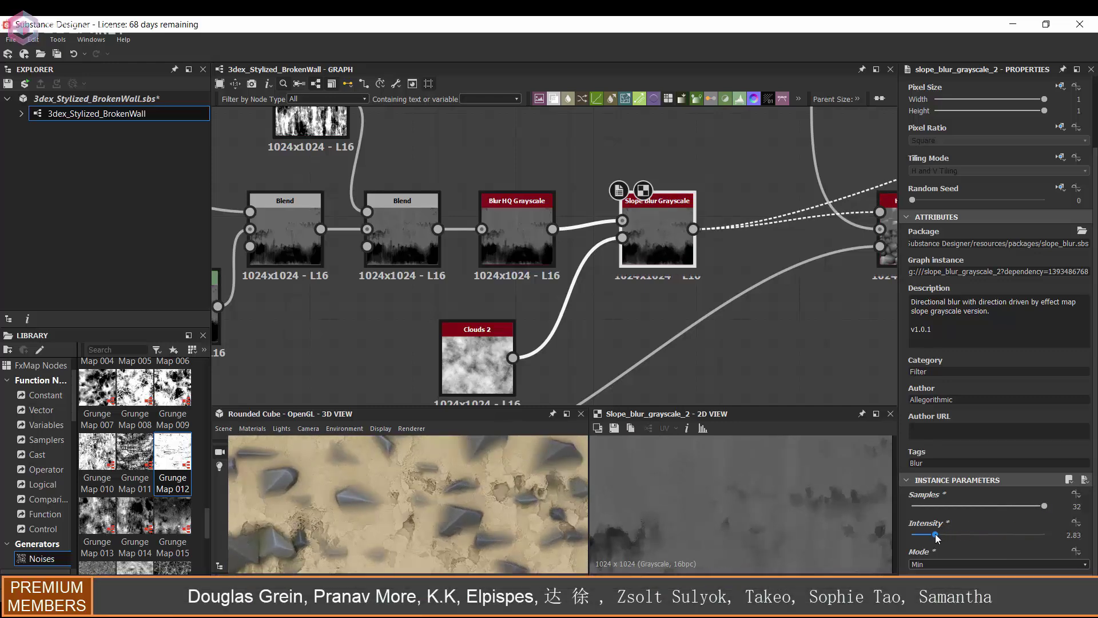
Set the Slope Blur Grayscale's intensity to about 2.55 and the mask's Blur HQ Grayscale intensity to about 2.62
scroll(442, 497, "down", 4)
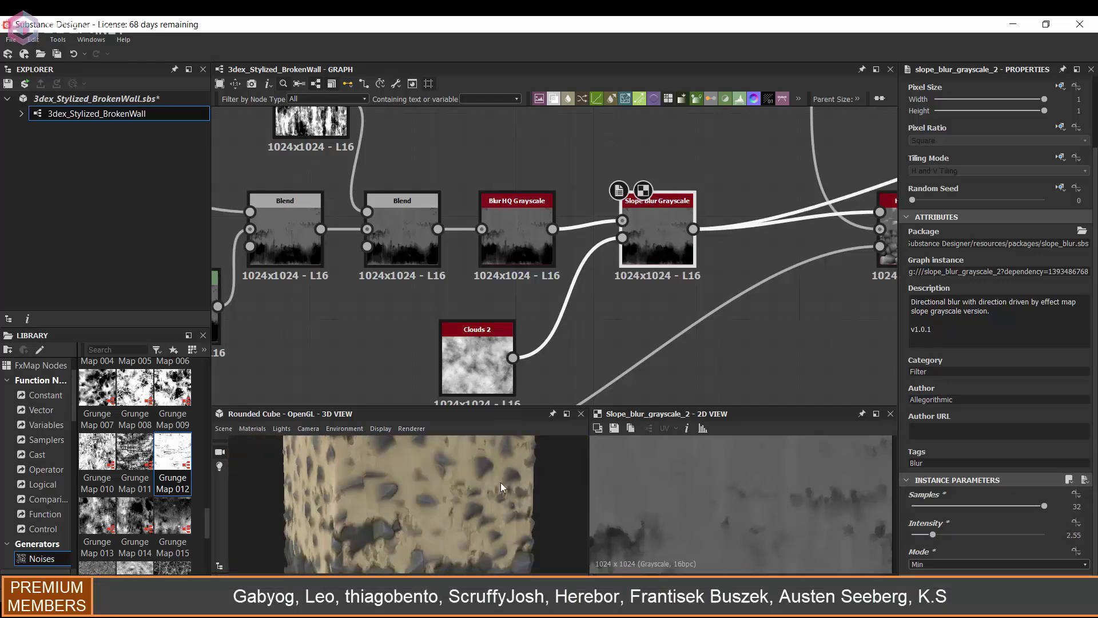
mouse_move(449, 502)
left_mouse_down()
mouse_move(474, 501)
mouse_move(420, 512)
mouse_move(458, 499)
mouse_move(444, 497)
left_mouse_up()
scroll(582, 268, "down", 4)
middle_click_drag(582, 268, 618, 168)
scroll(490, 238, "up", 3)
left_click(543, 309)
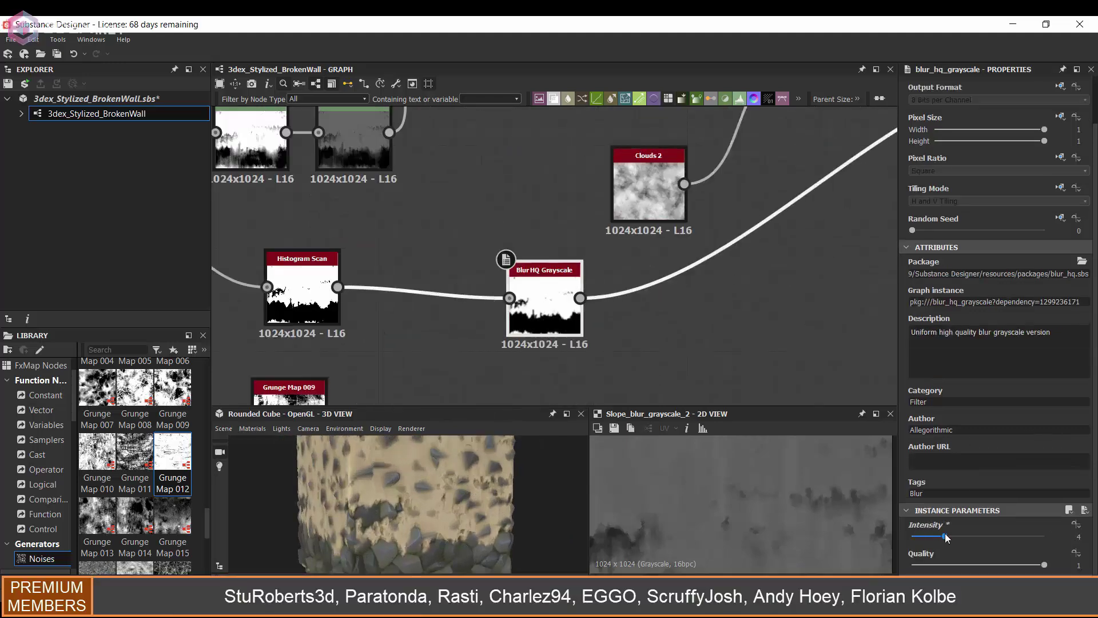
left_click_drag(1007, 536, 933, 536)
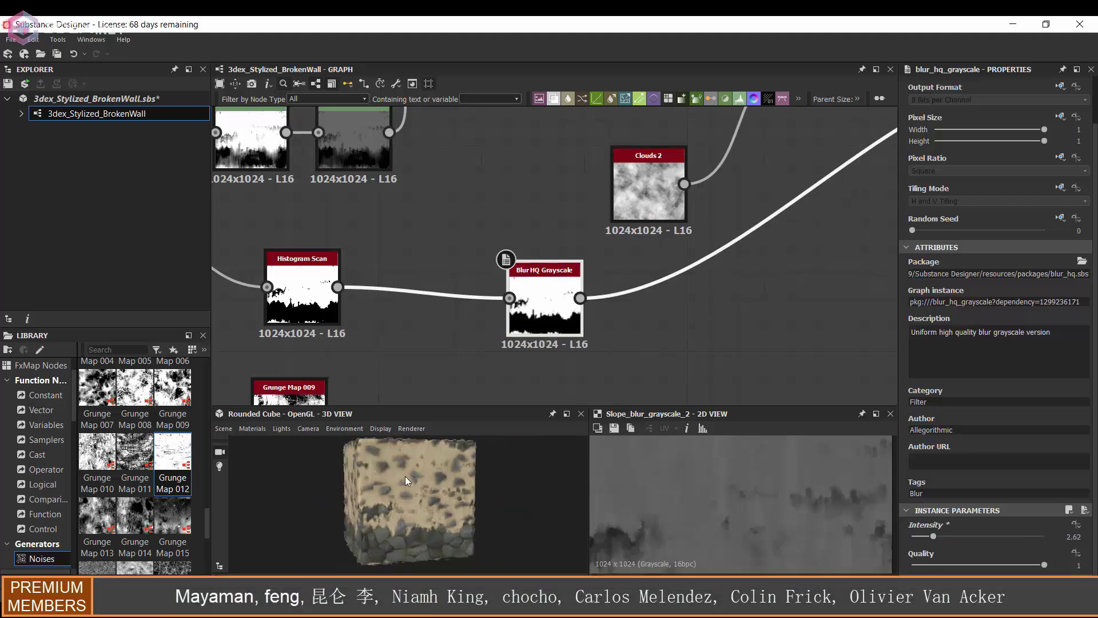
scroll(442, 476, "down", 3)
left_click_drag(442, 476, 420, 473)
Set the Height Blend's height offset to about 0.75 and its contrast to about 0.81
middle_click_drag(852, 161, 470, 286)
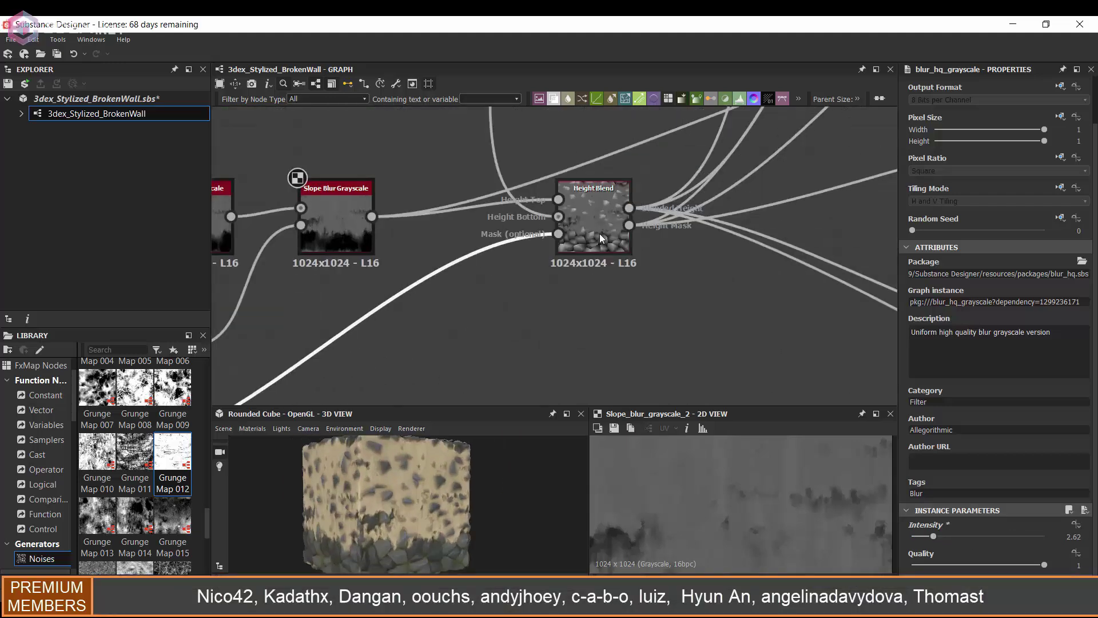
double_click(600, 234)
scroll(814, 528, "down", 4)
left_click_drag(979, 535, 996, 537)
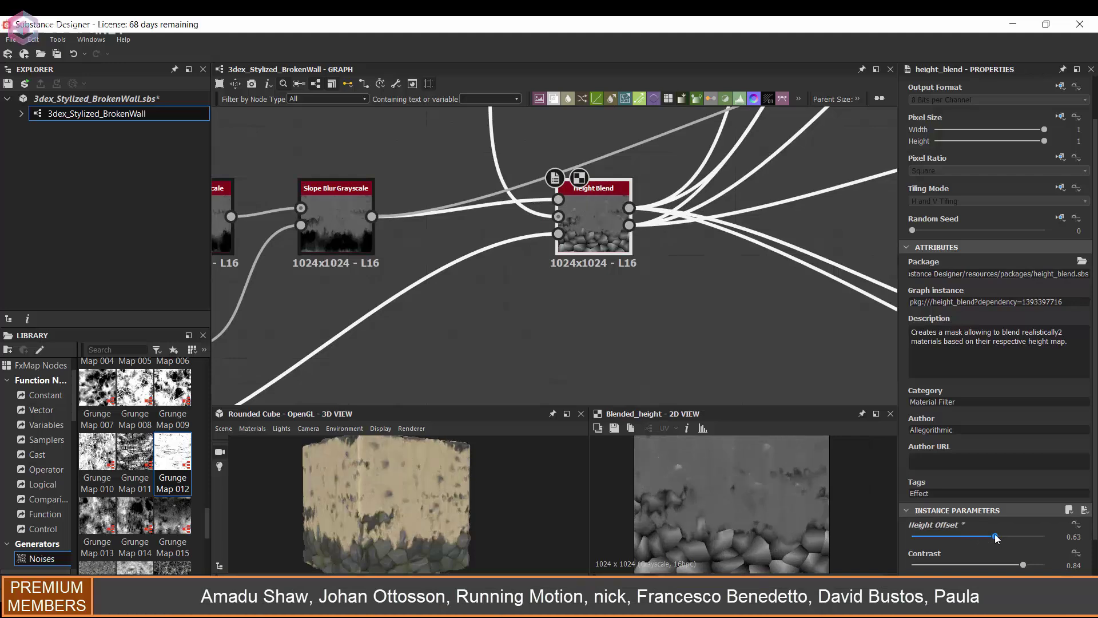
scroll(423, 494, "up", 3)
scroll(424, 494, "down", 3)
left_click_drag(423, 494, 454, 527)
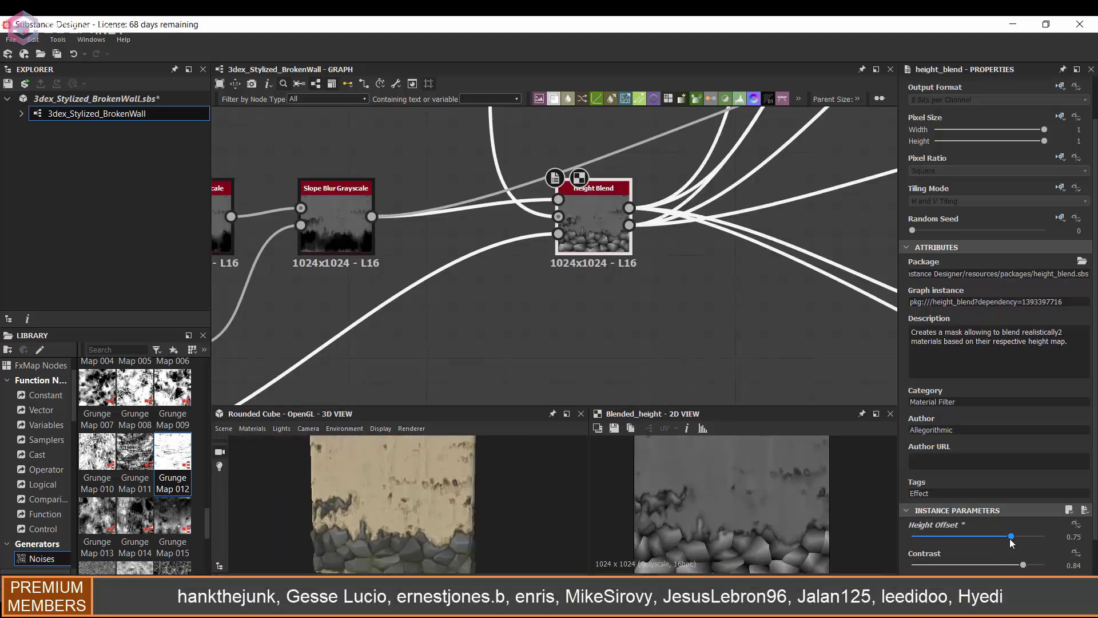
mouse_move(1024, 565)
left_mouse_down()
mouse_move(969, 562)
mouse_move(1018, 563)
left_mouse_up()
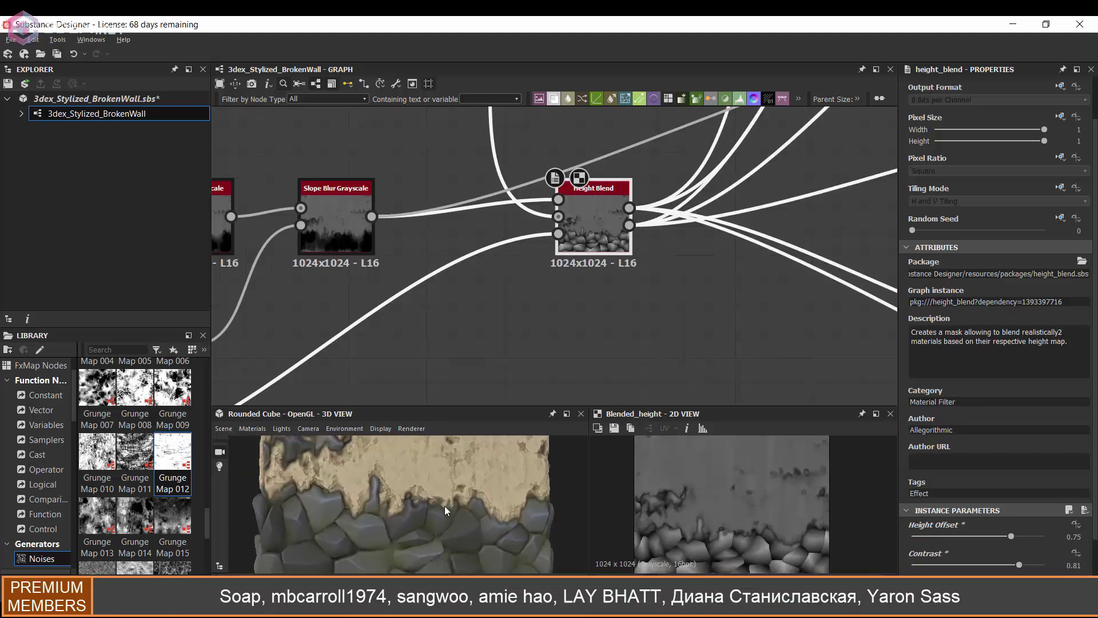
scroll(959, 567, "down", 1)
middle_click_drag(544, 266, 547, 297)
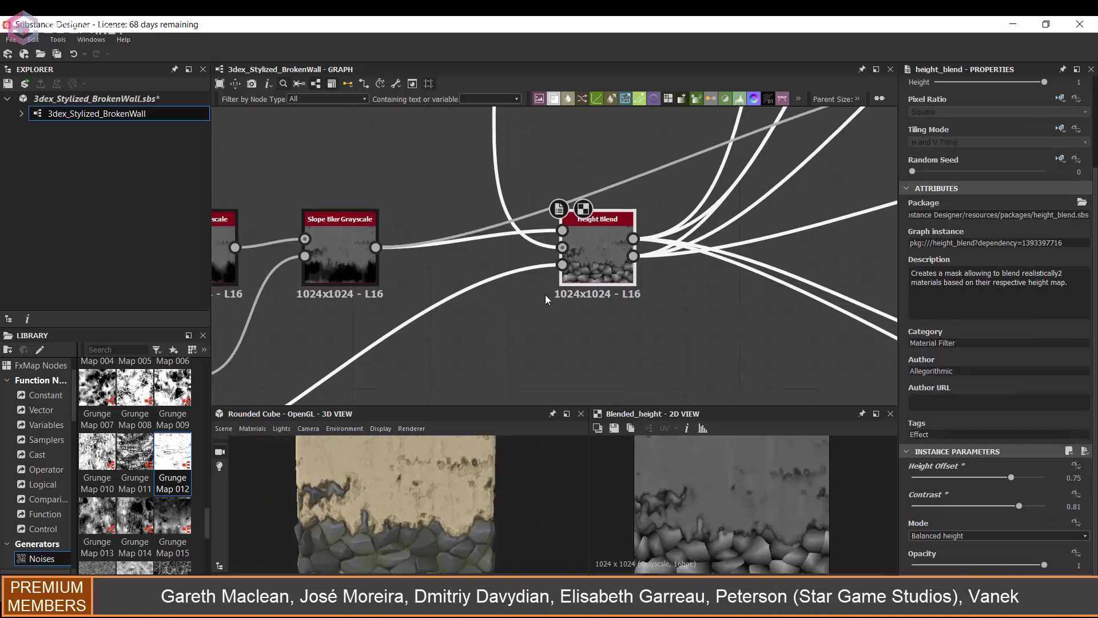
Change the Height Blend's mode to Bottom height priority
scroll(494, 269, "down", 2)
left_click_drag(391, 267, 391, 250)
left_click(559, 275)
scroll(956, 537, "up", 1)
left_click(952, 569)
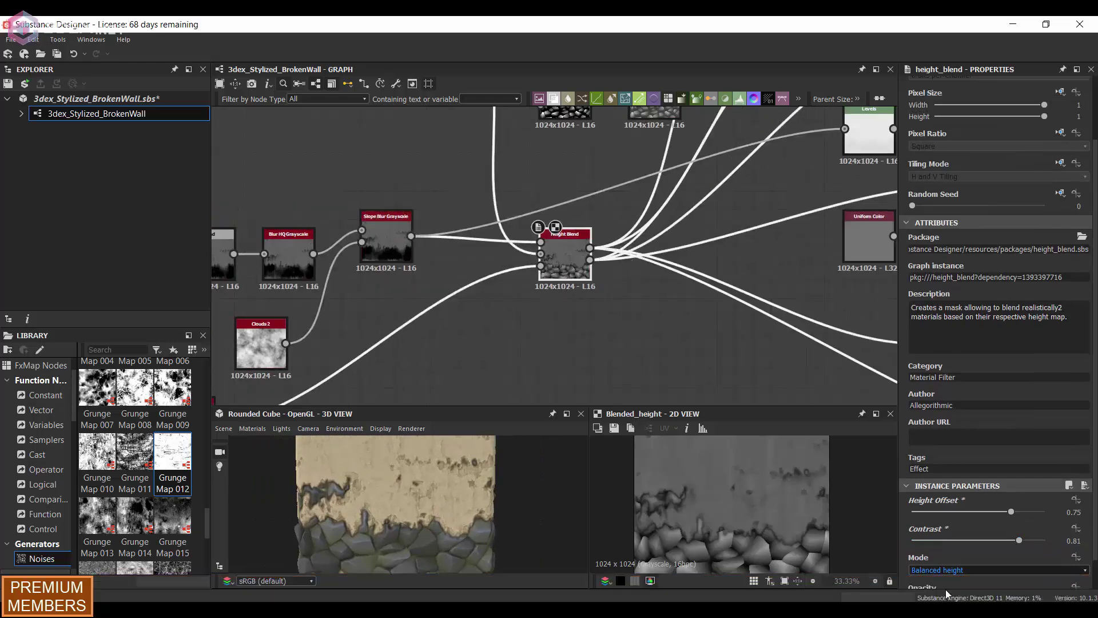
left_click(949, 586)
left_click_drag(427, 500, 396, 501)
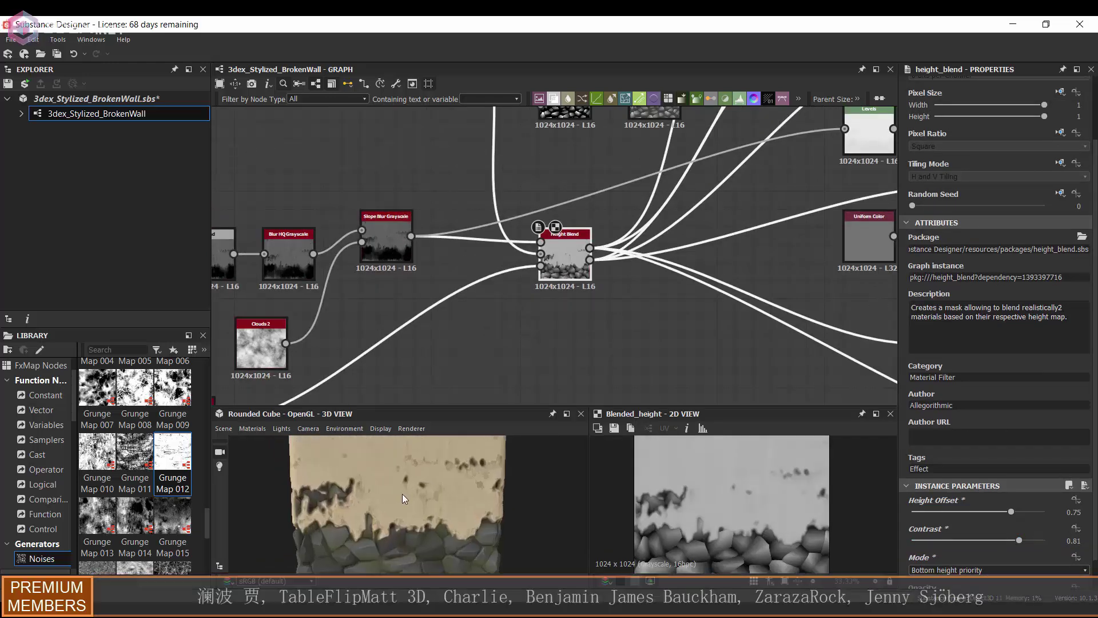
Try height offsets of about 0.61 and 0.66 on the Height Blend, checking the stones on the 3D cube
left_click_drag(1012, 512, 991, 512)
mouse_move(423, 486)
left_mouse_down()
mouse_move(453, 502)
mouse_move(438, 495)
left_mouse_up()
mouse_move(992, 510)
left_mouse_down()
mouse_move(978, 508)
mouse_move(999, 512)
left_mouse_up()
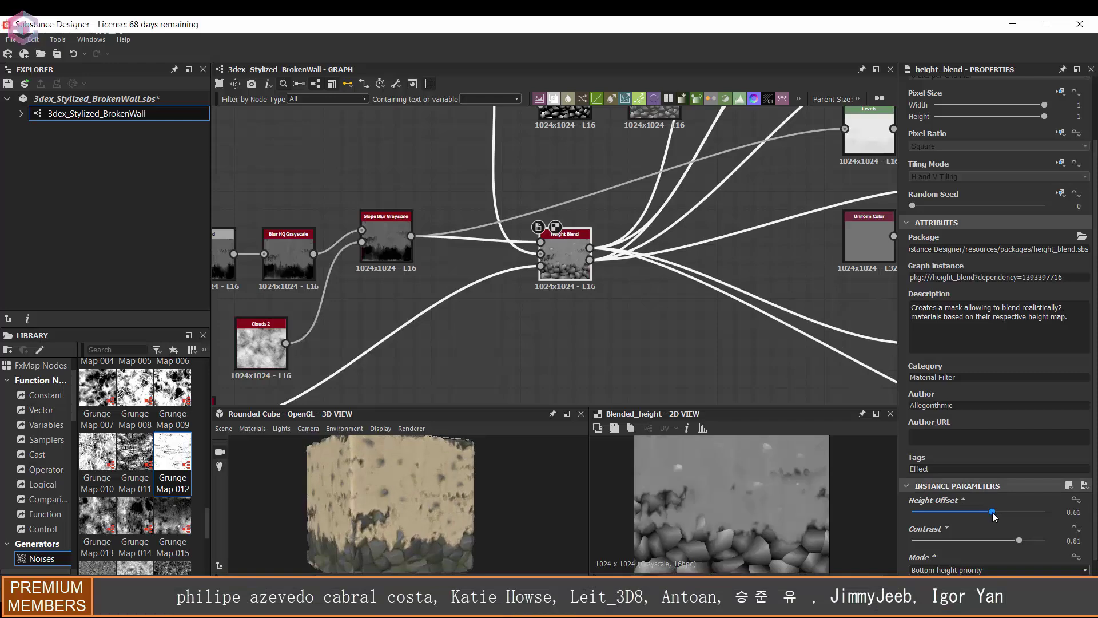
scroll(430, 523, "up", 3)
mouse_move(416, 514)
left_mouse_down()
mouse_move(408, 510)
mouse_move(432, 518)
mouse_move(421, 499)
left_mouse_up()
scroll(408, 510, "down", 3)
scroll(421, 499, "up", 3)
scroll(411, 488, "down", 3)
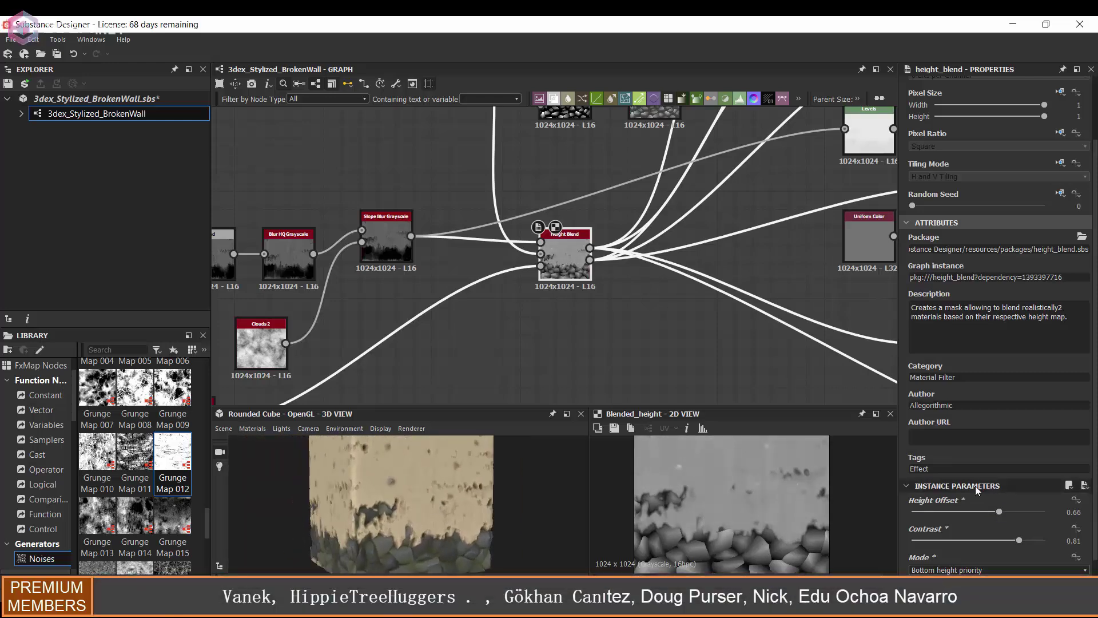
Lower the Height Blend's height offset to about 0.54 so more stones poke through the plaster
left_click_drag(999, 511, 983, 509)
scroll(401, 513, "down", 3)
left_click_drag(366, 532, 400, 513)
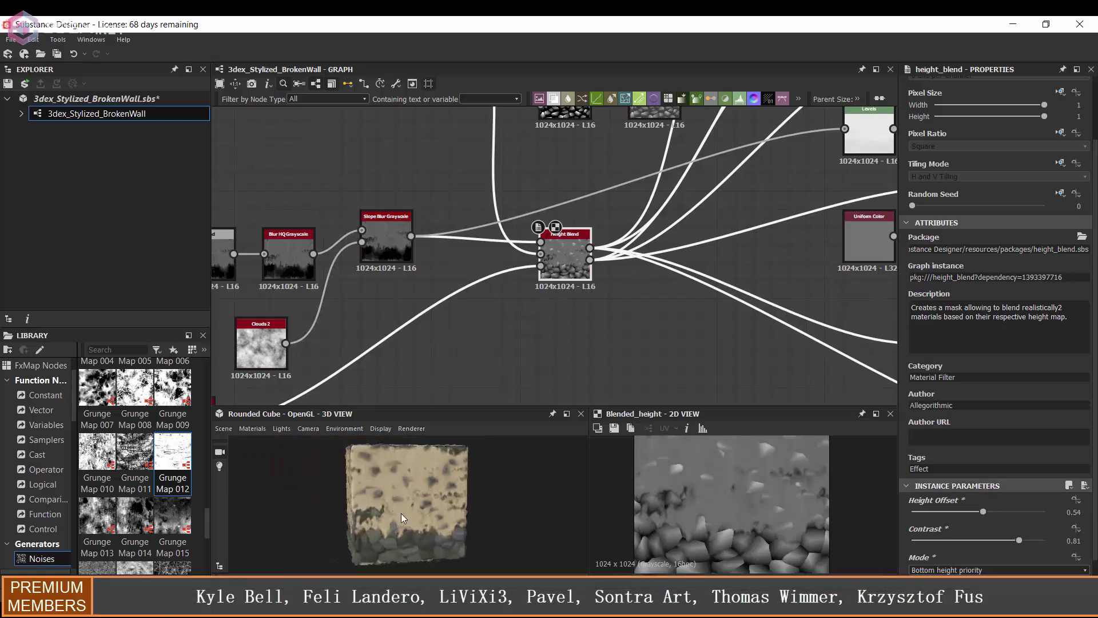
scroll(409, 480, "up", 3)
Try scales of 10 and 5 on the Cells 4 node and return it to 9
middle_click_drag(370, 235, 765, 310)
scroll(444, 235, "down", 3)
middle_click_drag(376, 217, 485, 228)
scroll(485, 229, "up", 1)
left_click(274, 186)
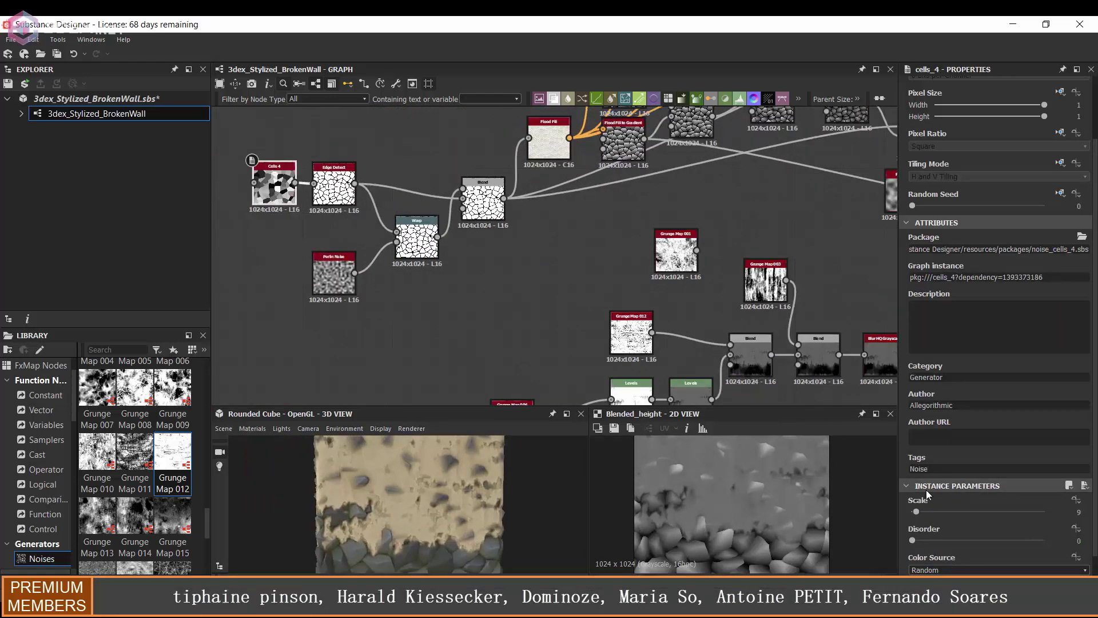
scroll(928, 491, "down", 1)
double_click(1078, 477)
type("10")
key("Return")
scroll(432, 522, "down", 3)
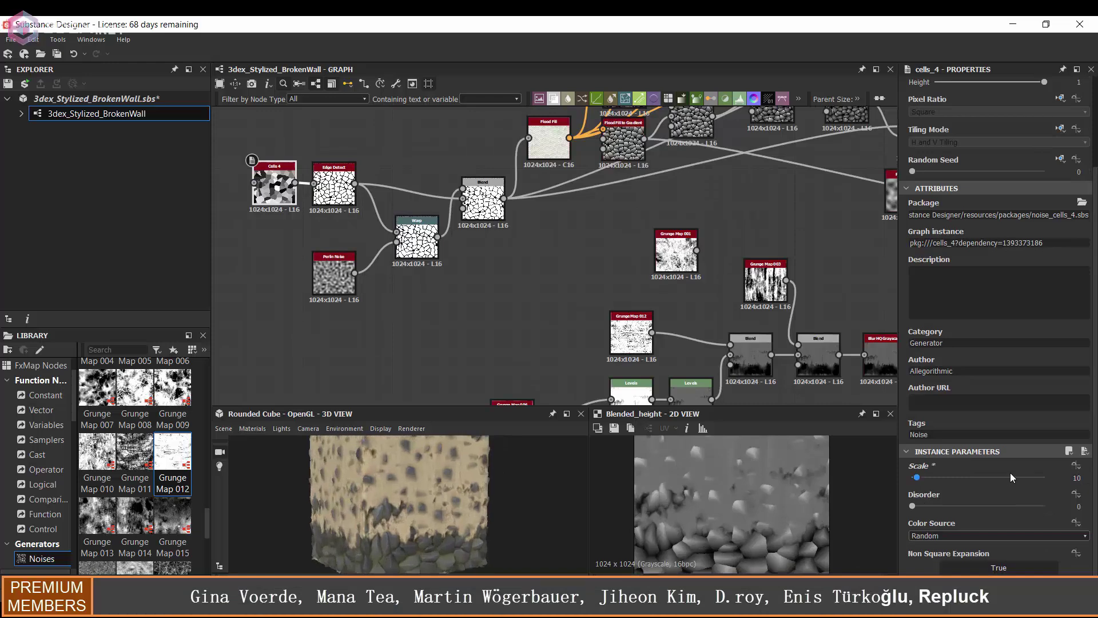
type("5")
key("Return")
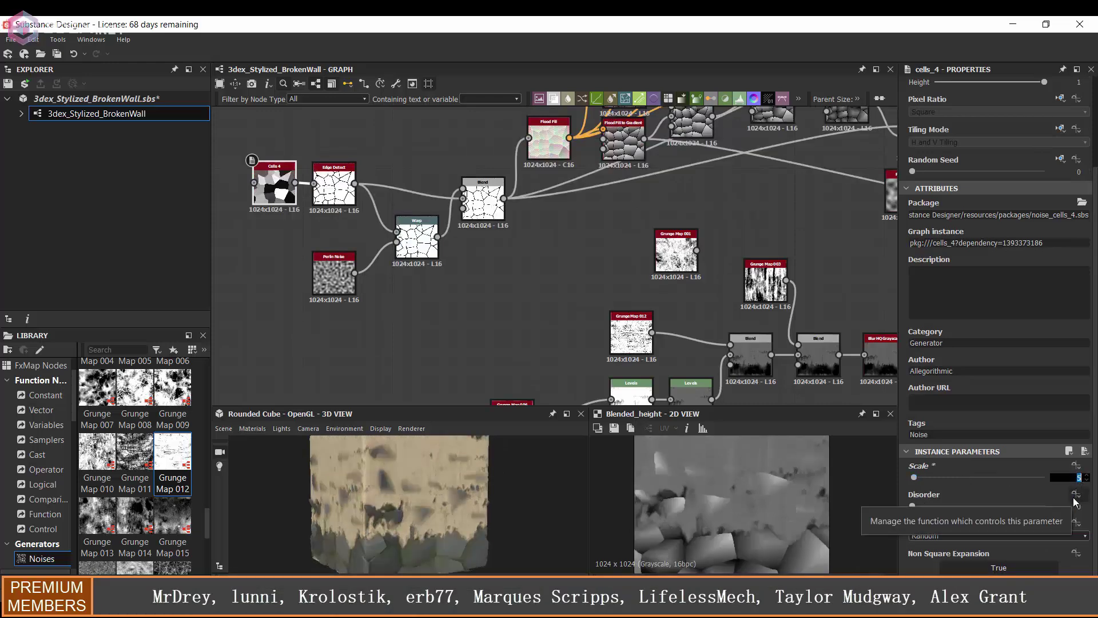
type("9")
key("Return")
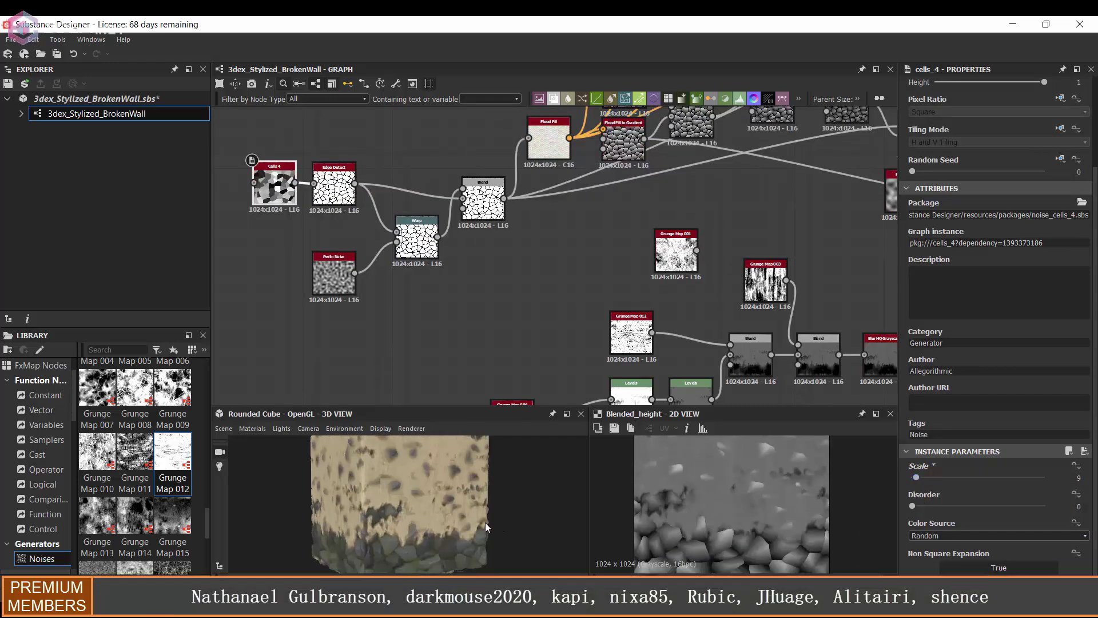
scroll(485, 527, "down", 2)
left_click_drag(485, 527, 458, 524)
scroll(490, 529, "up", 3)
Try a hue of about 0.49 on the HSL node and preview the Base Color output
scroll(673, 247, "down", 5)
middle_click_drag(757, 229, 501, 196)
scroll(501, 196, "up", 5)
left_click(502, 196)
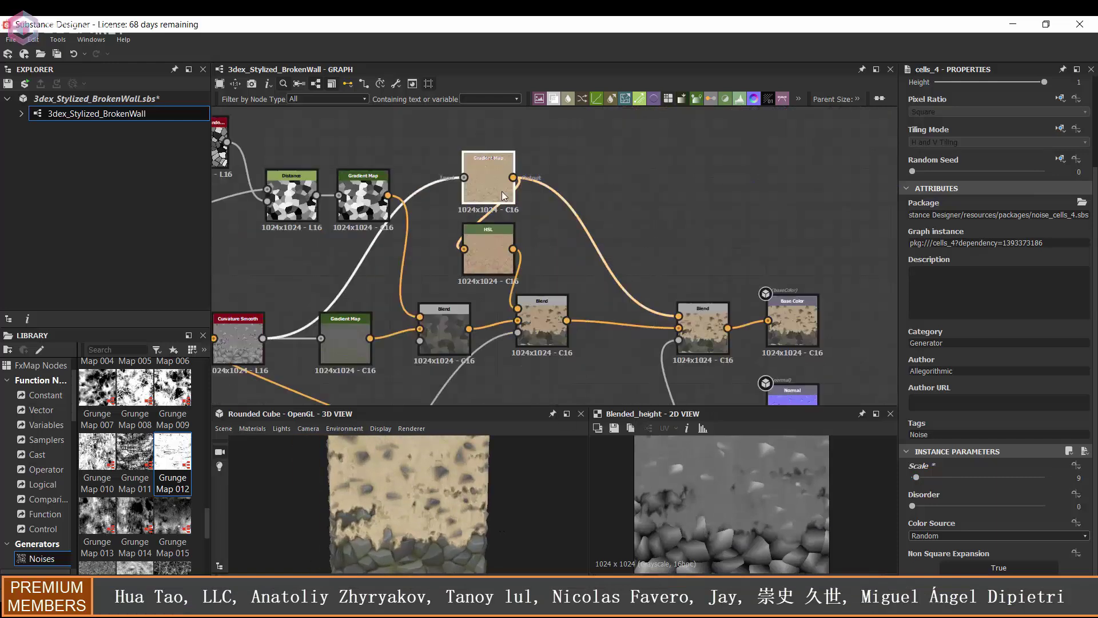
double_click(488, 252)
left_click_drag(980, 324, 977, 324)
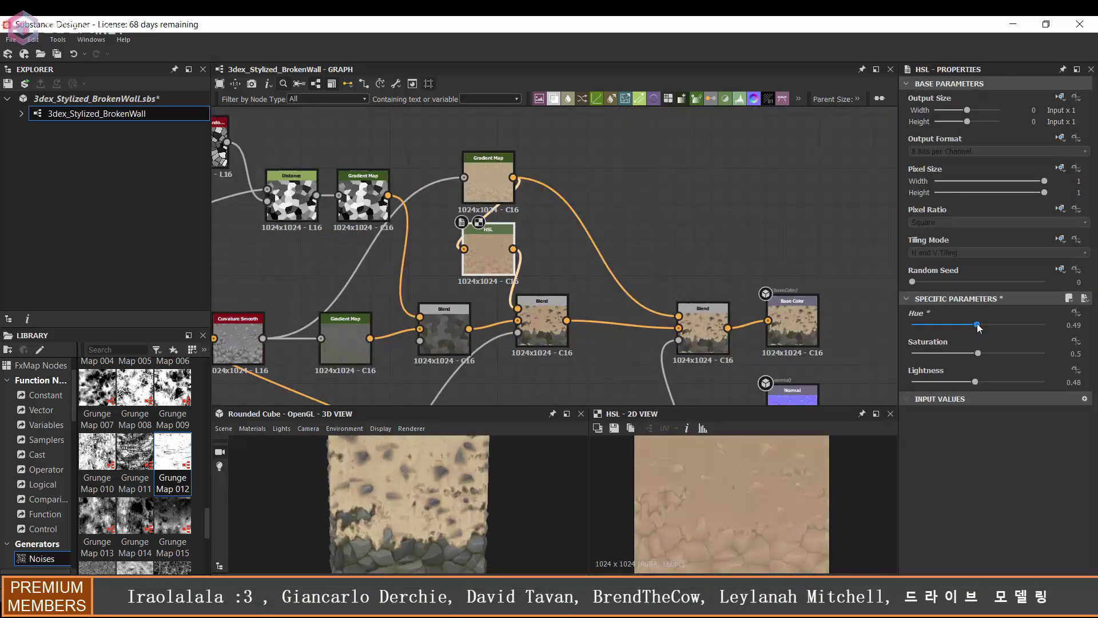
double_click(792, 326)
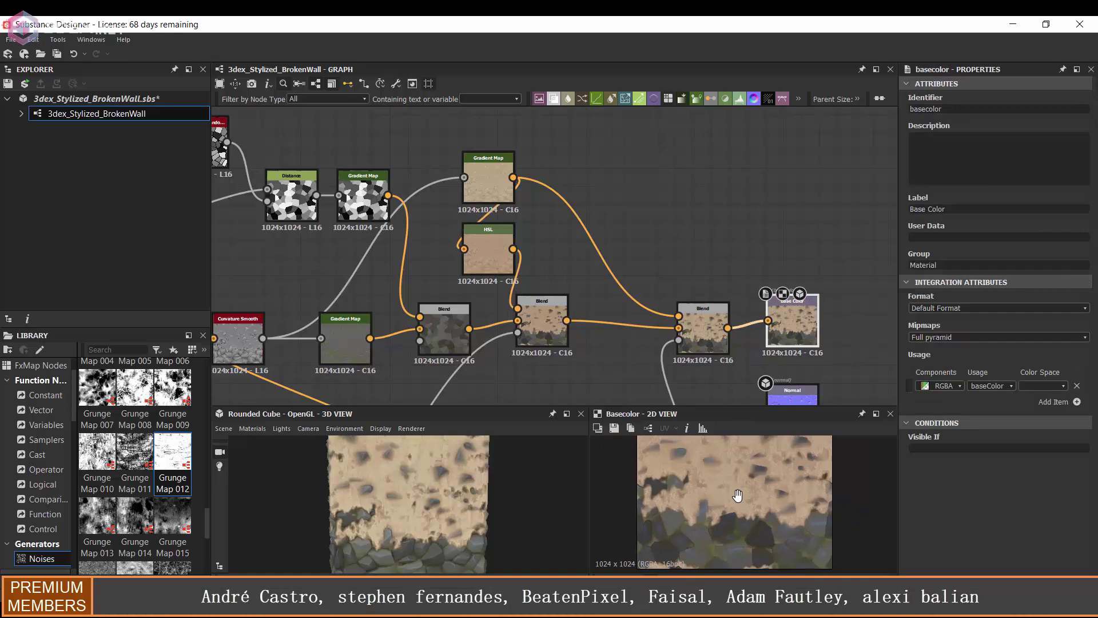
scroll(404, 495, "down", 3)
scroll(431, 504, "up", 5)
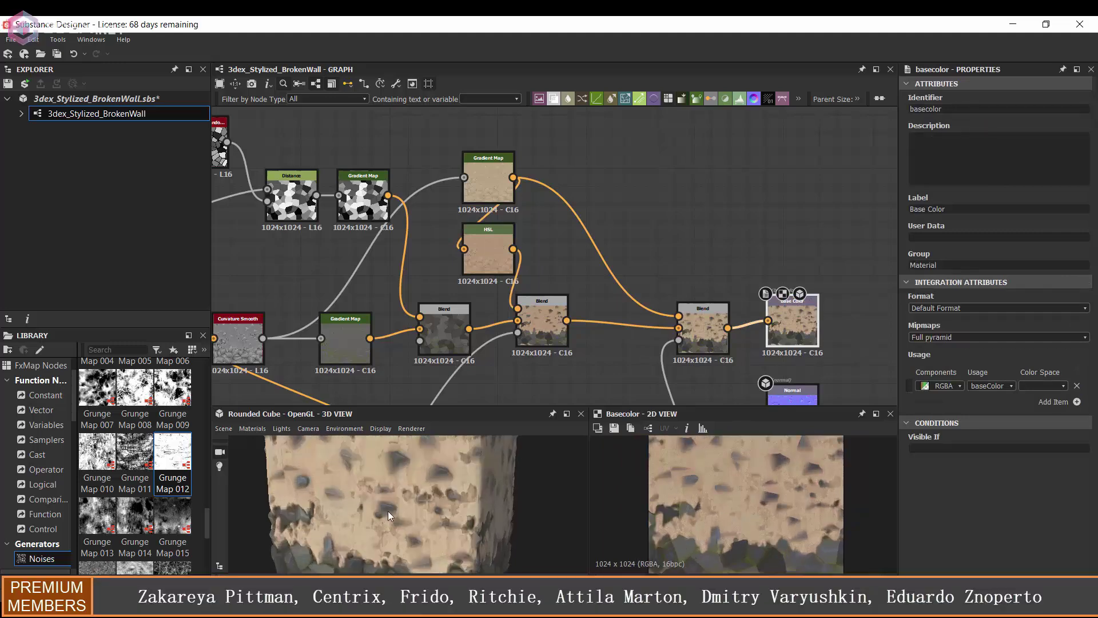
Set the HSL node's hue to 0.5 and its lightness to about 0.49
left_click(488, 251)
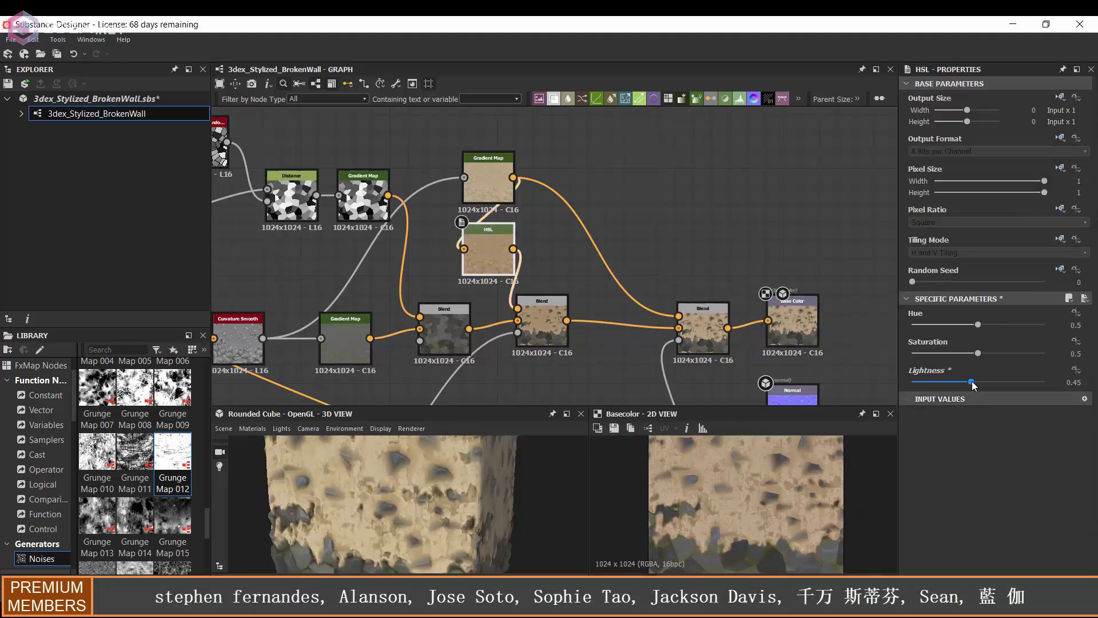
left_click_drag(407, 499, 438, 499)
left_click_drag(971, 382, 976, 381)
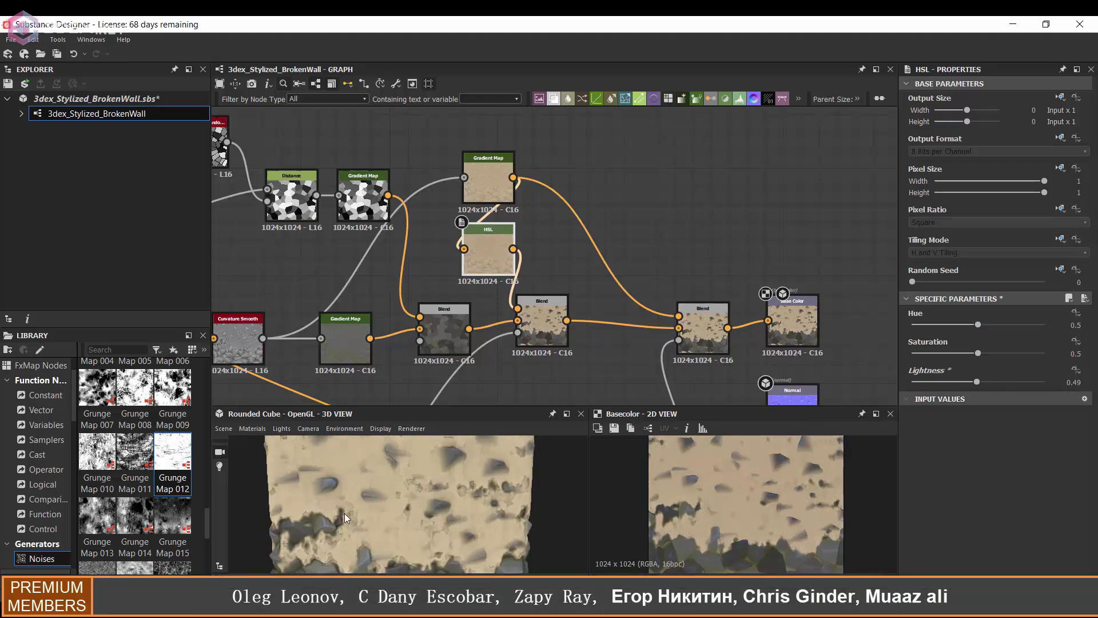
scroll(355, 512, "down", 4)
left_click_drag(394, 507, 459, 486)
scroll(626, 229, "down", 6)
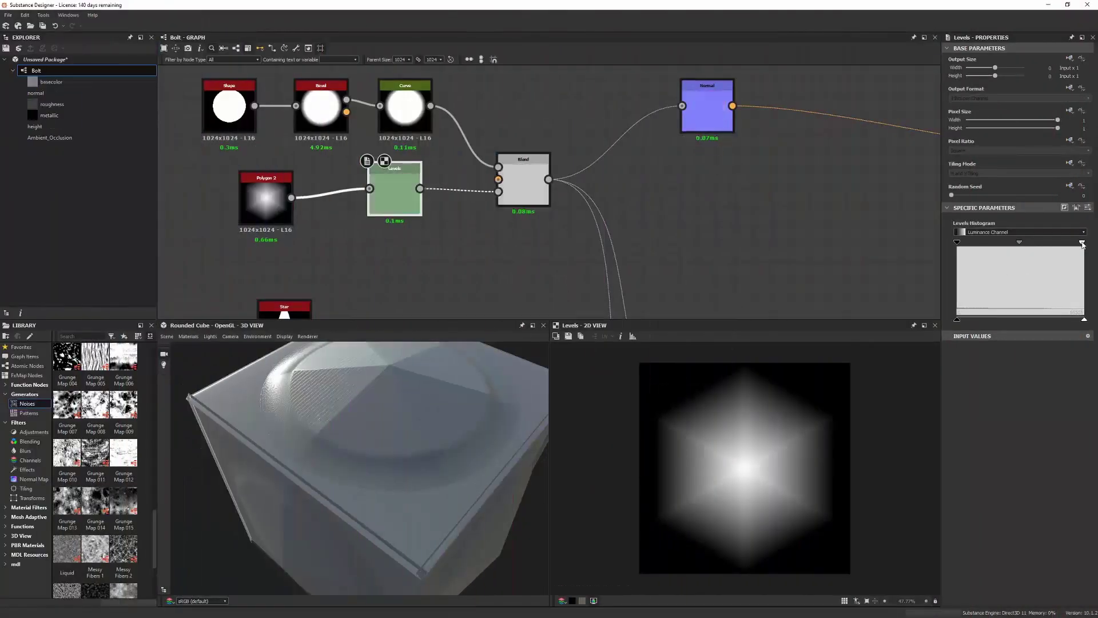
left_click_drag(1029, 252, 994, 260)
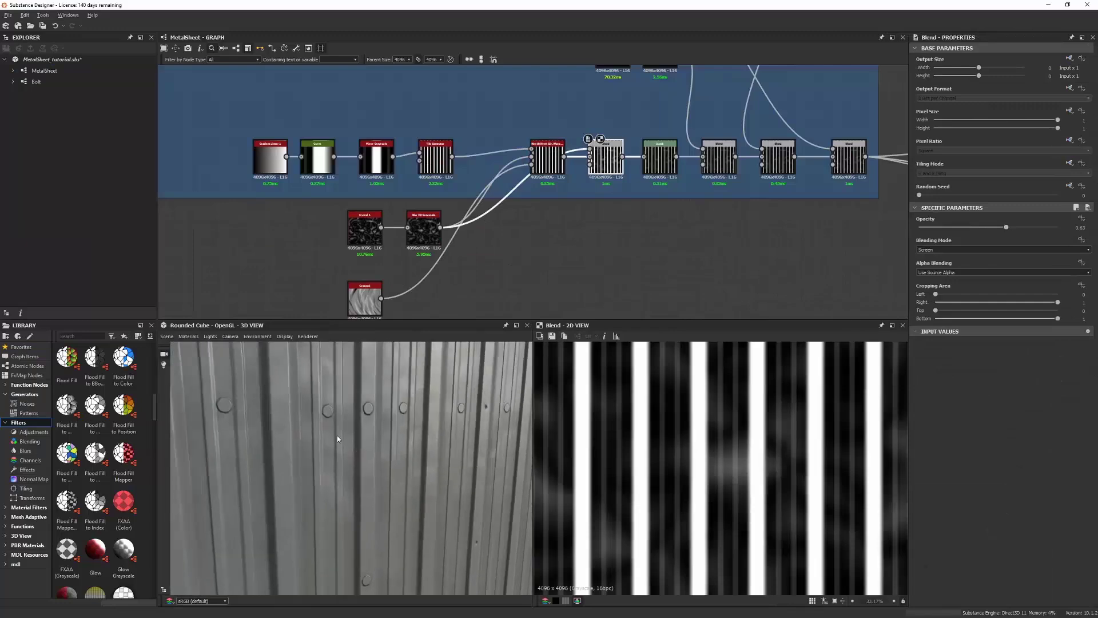
left_click(360, 400)
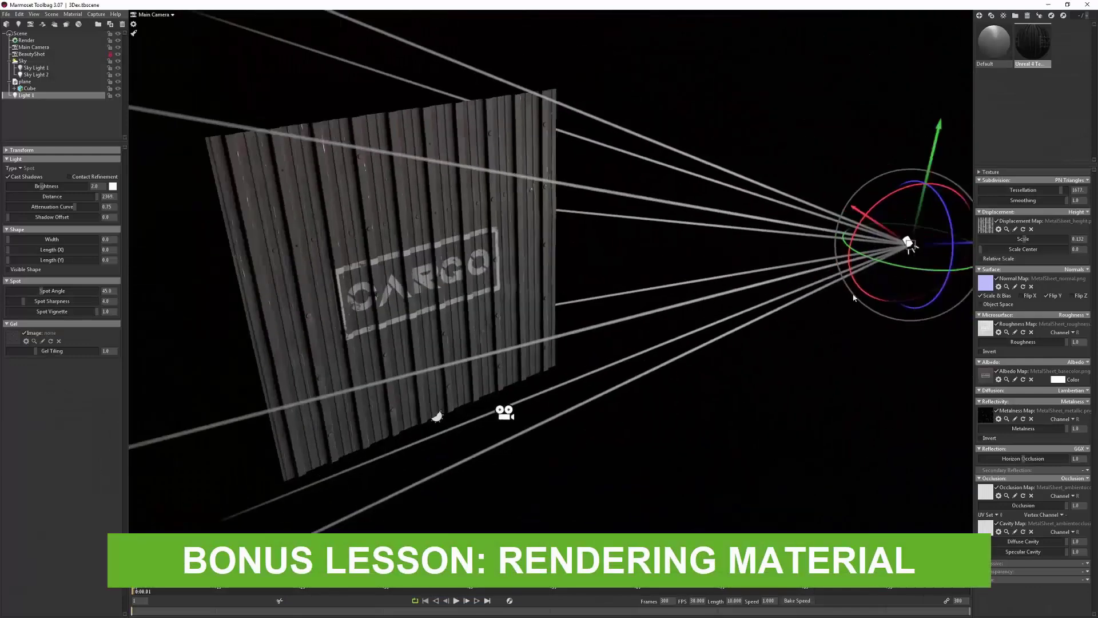
In Marmoset Toolbag, reposition the spot light around the metal sheet, colour it red and raise its brightness to about 5.8
left_click_drag(853, 297, 732, 270)
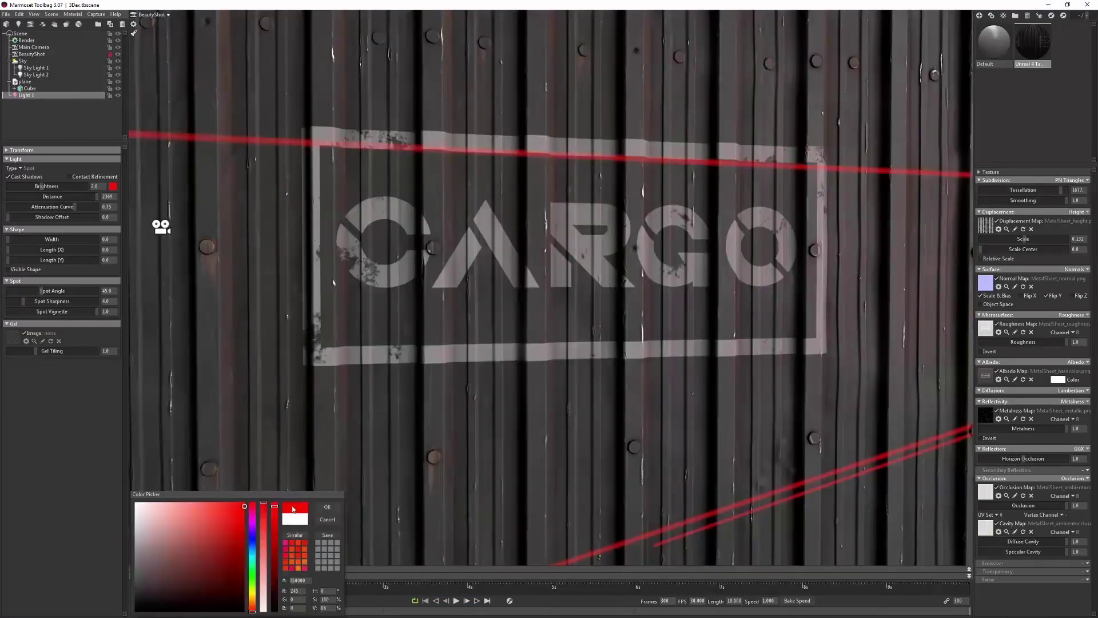
left_click(327, 507)
mouse_move(42, 186)
left_mouse_down()
mouse_move(58, 190)
mouse_move(49, 193)
left_mouse_up()
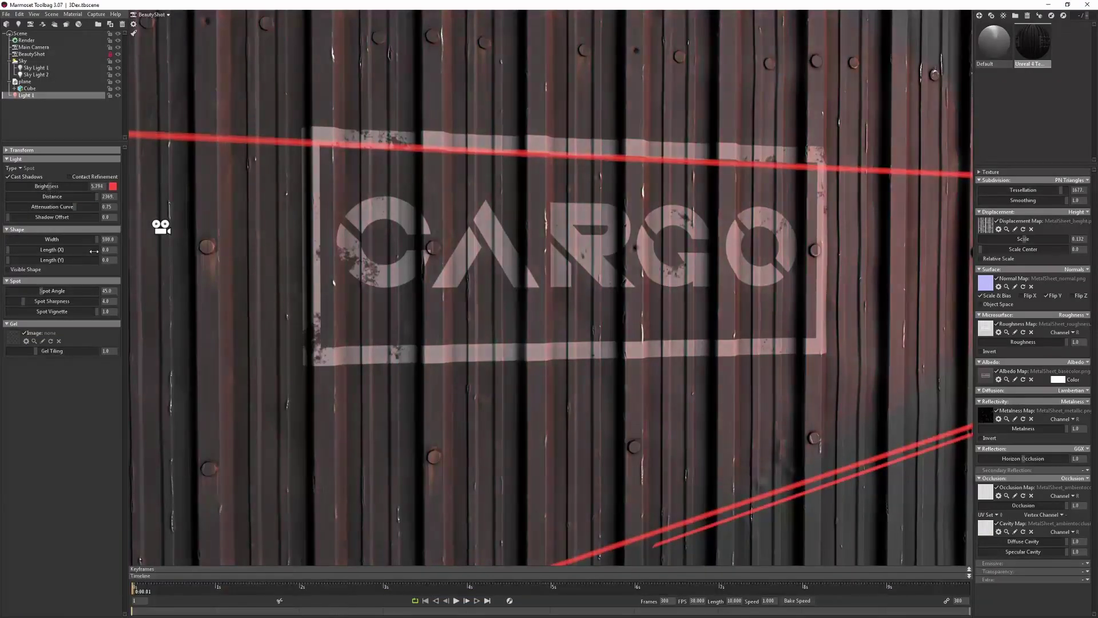